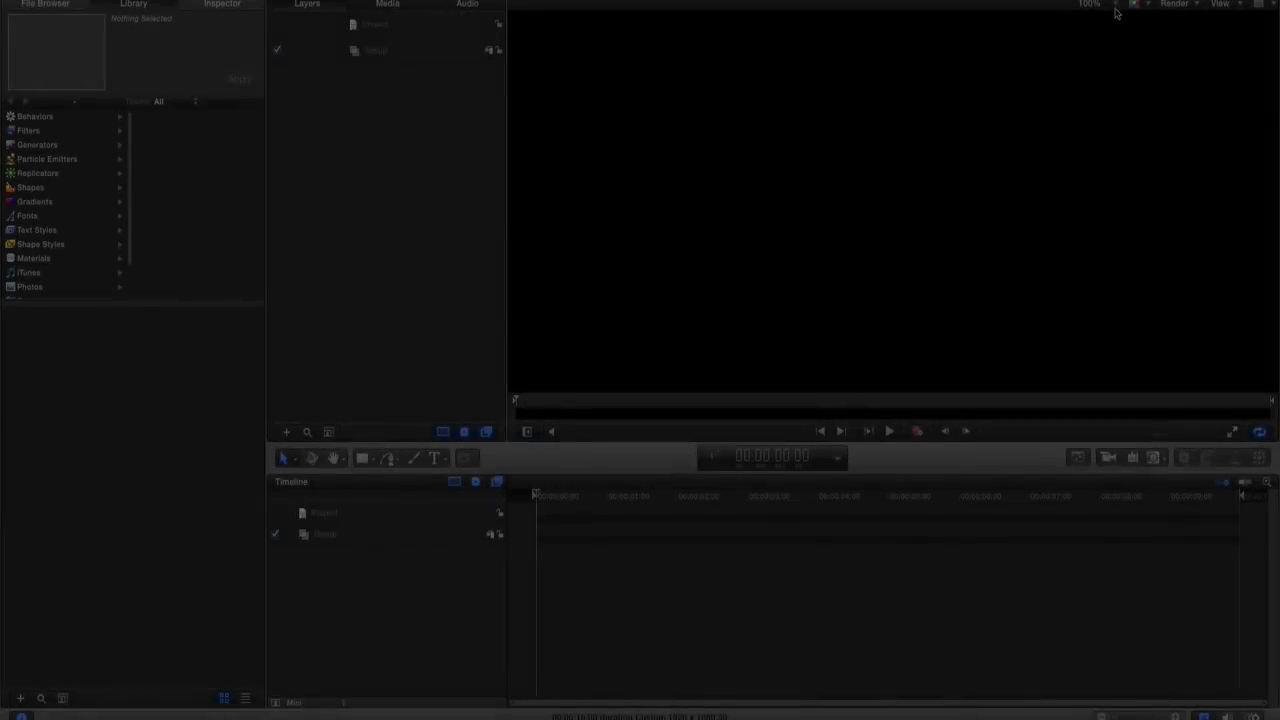
Step: Add a 3D text object in a wide box over the upper middle of the canvas, reading "TEST"
left_click(1115, 6)
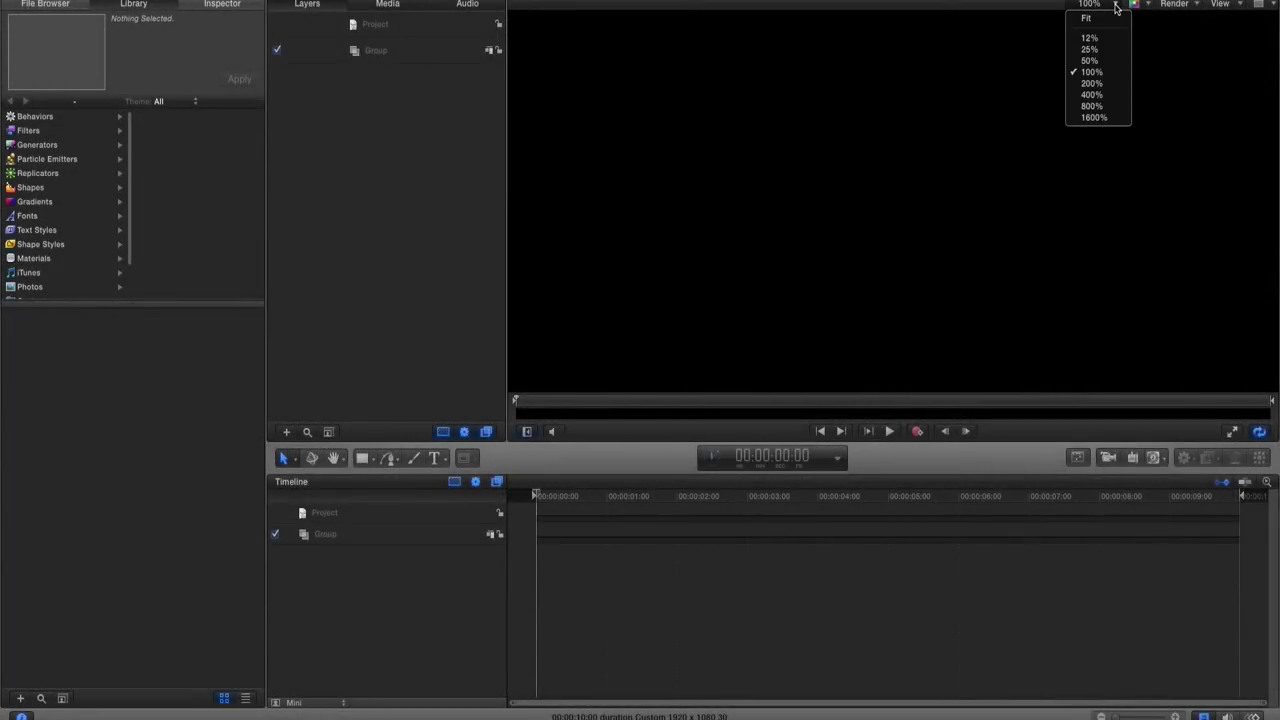
left_click(1098, 21)
left_click(438, 460)
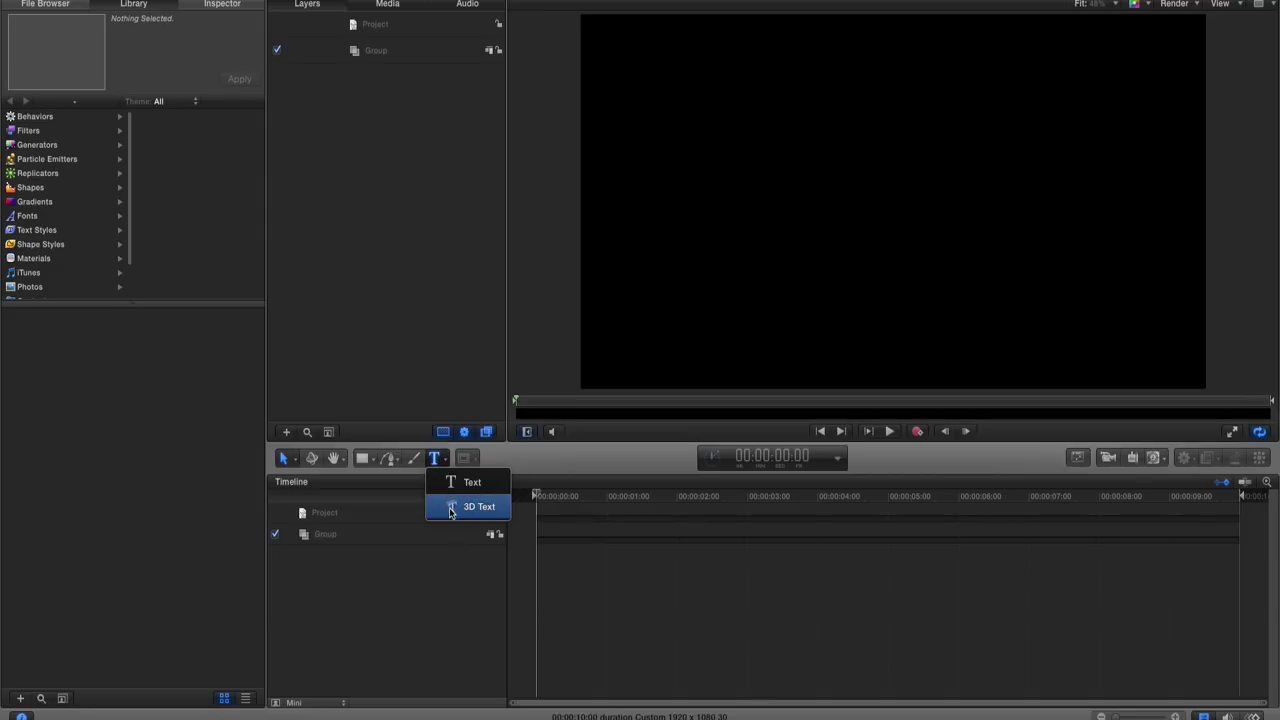
left_click(451, 507)
left_click_drag(662, 82, 1089, 302)
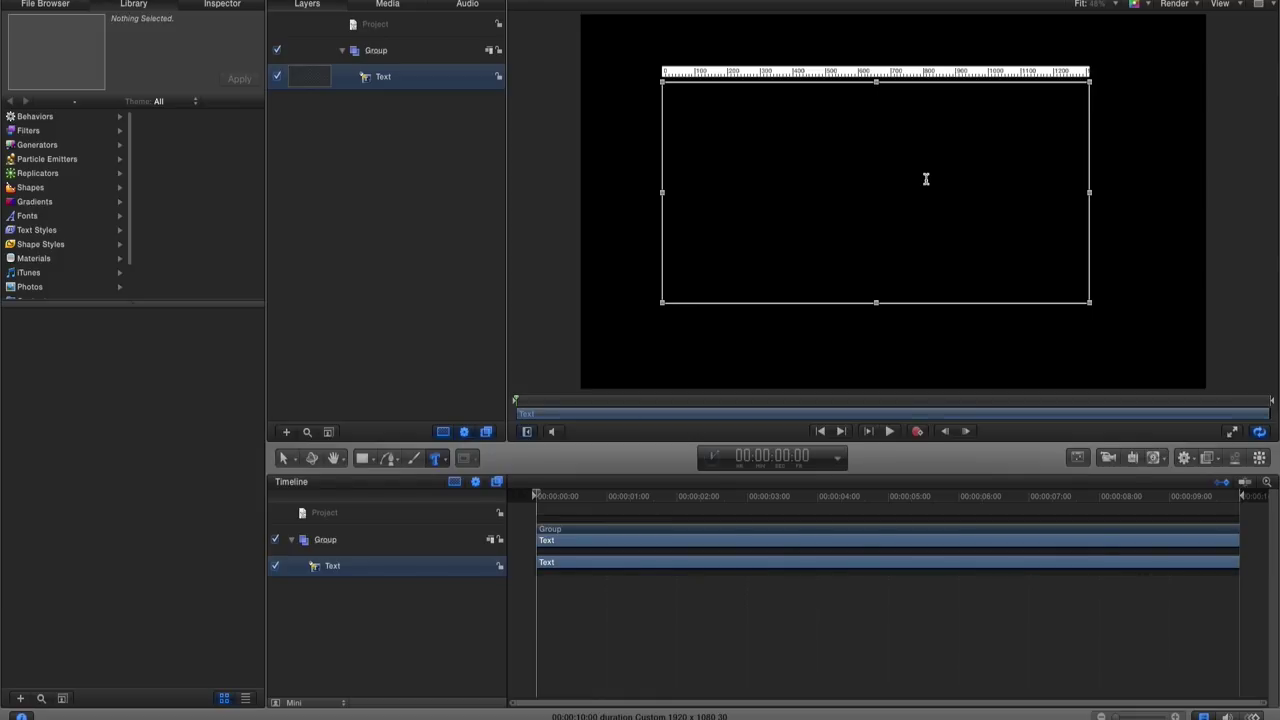
type("TEST")
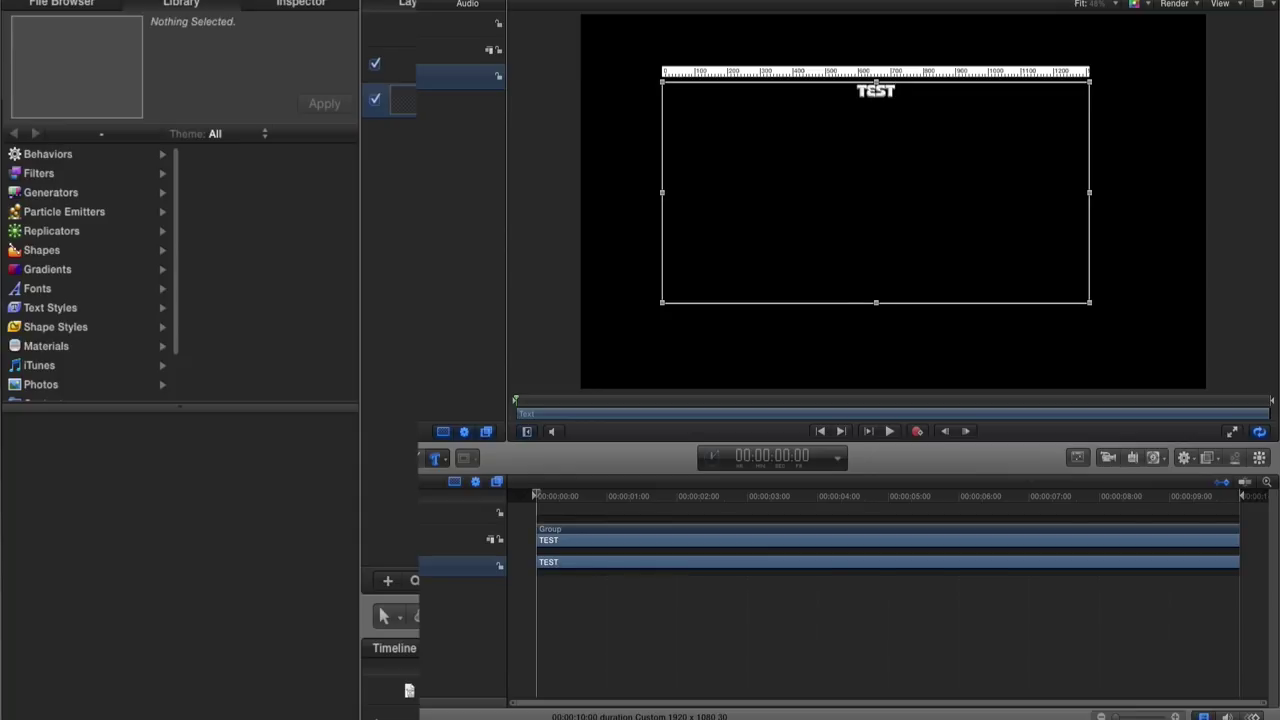
Step: Apply the Glossy Green 3D style to the TEST text
left_click(281, 5)
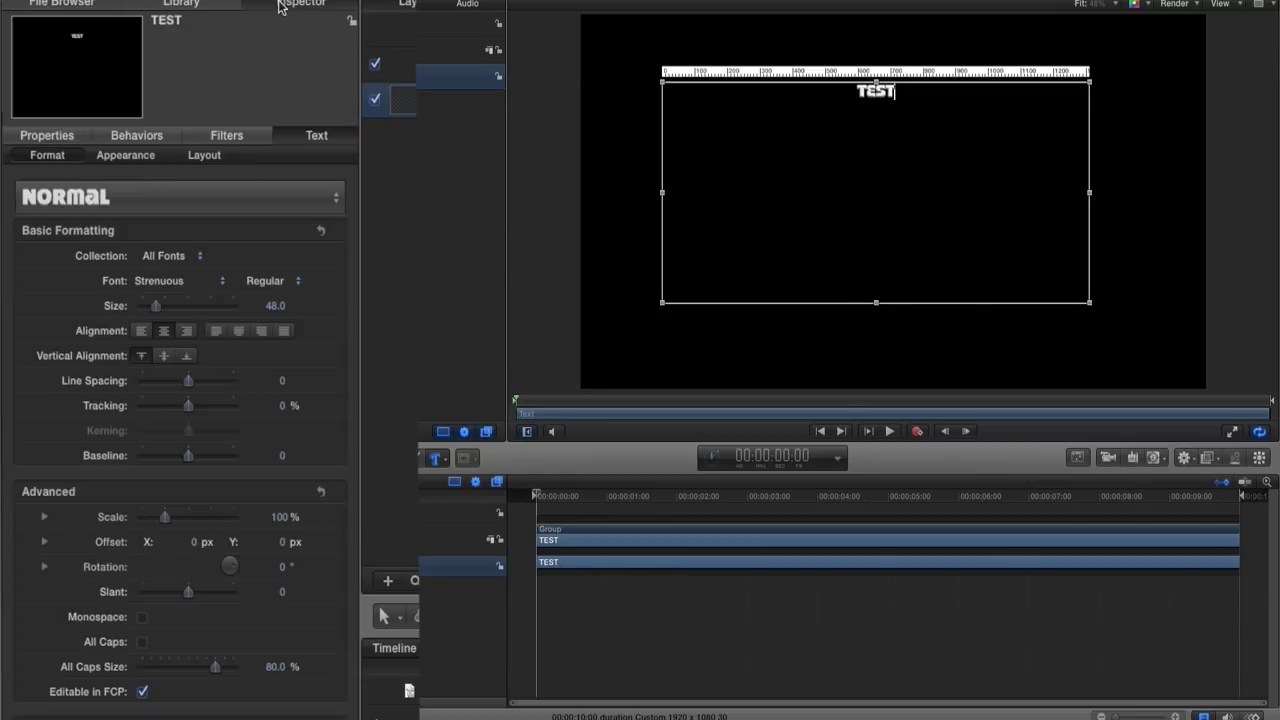
left_click(328, 198)
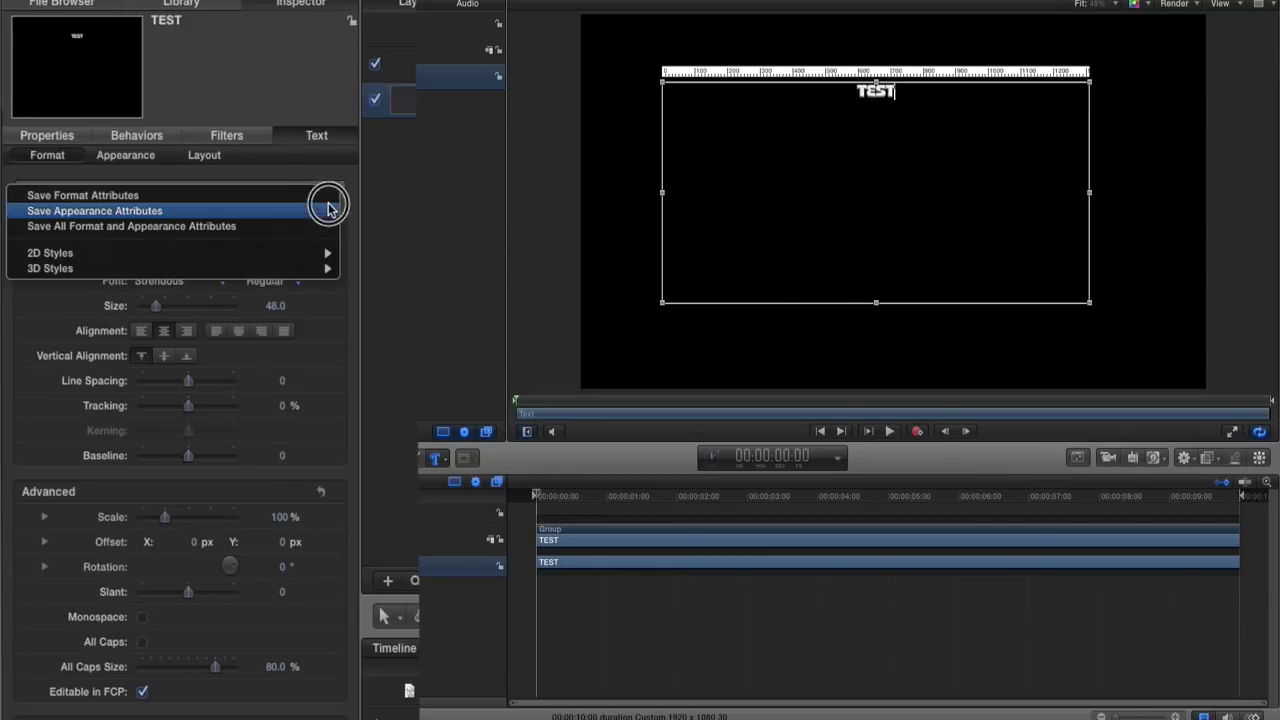
left_click(314, 194)
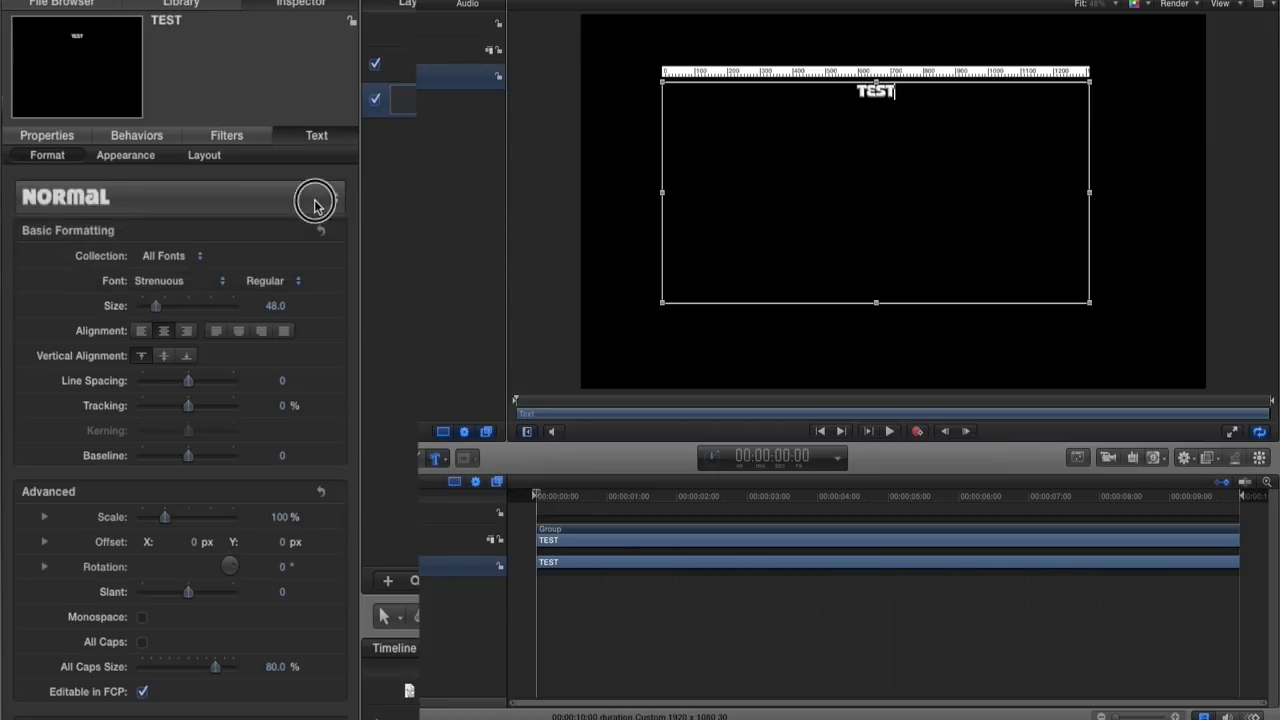
left_click(320, 200)
mouse_move(282, 256)
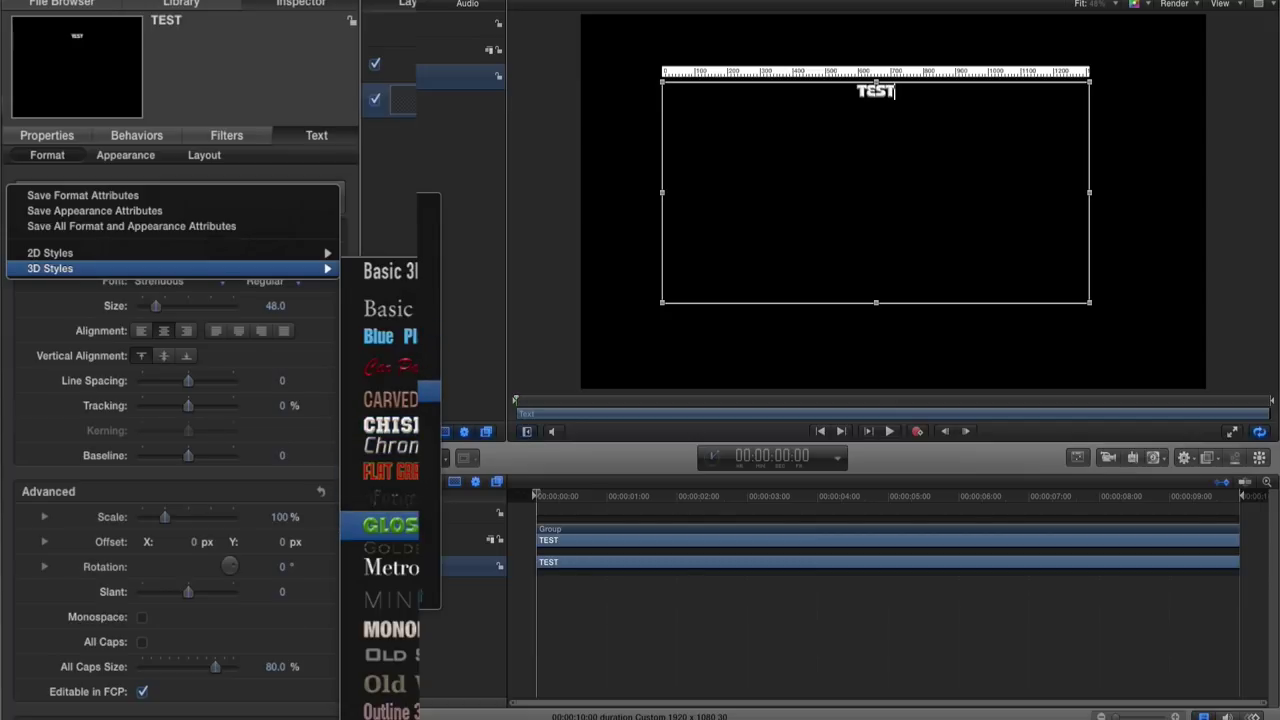
left_click(390, 525)
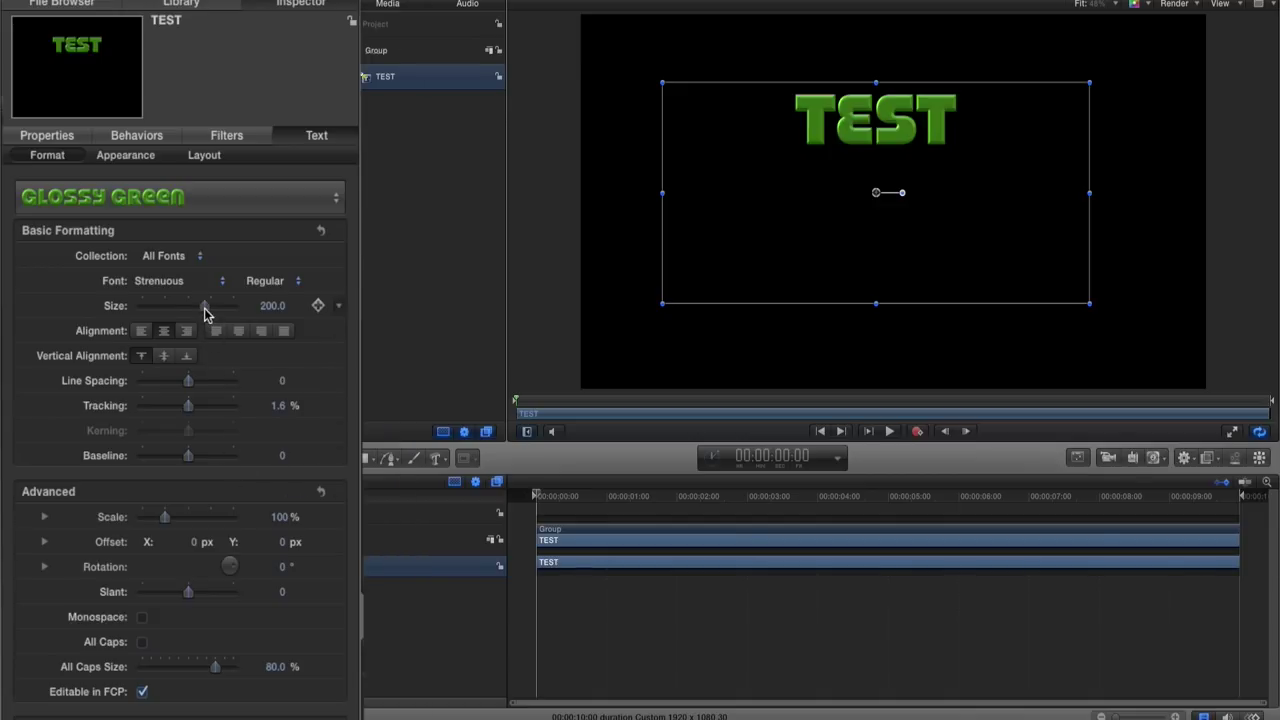
Step: Enlarge the TEST text to size 527
left_click_drag(205, 310, 357, 312)
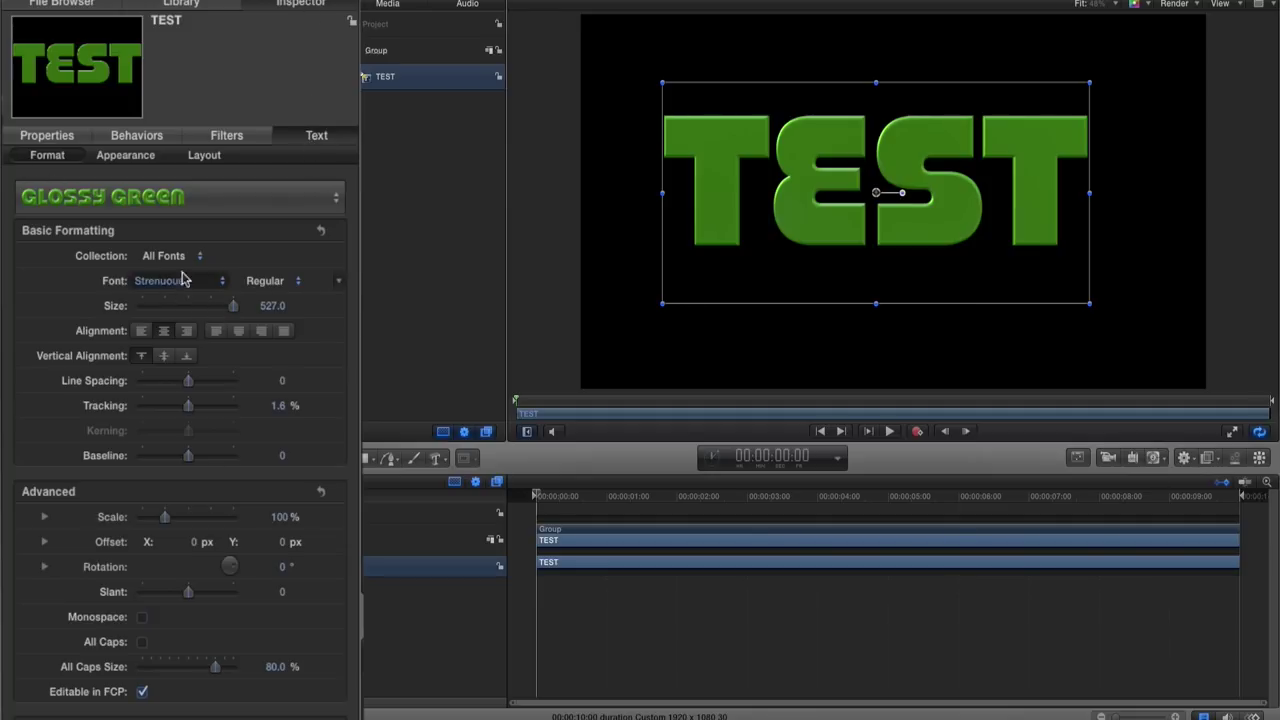
left_click(232, 207)
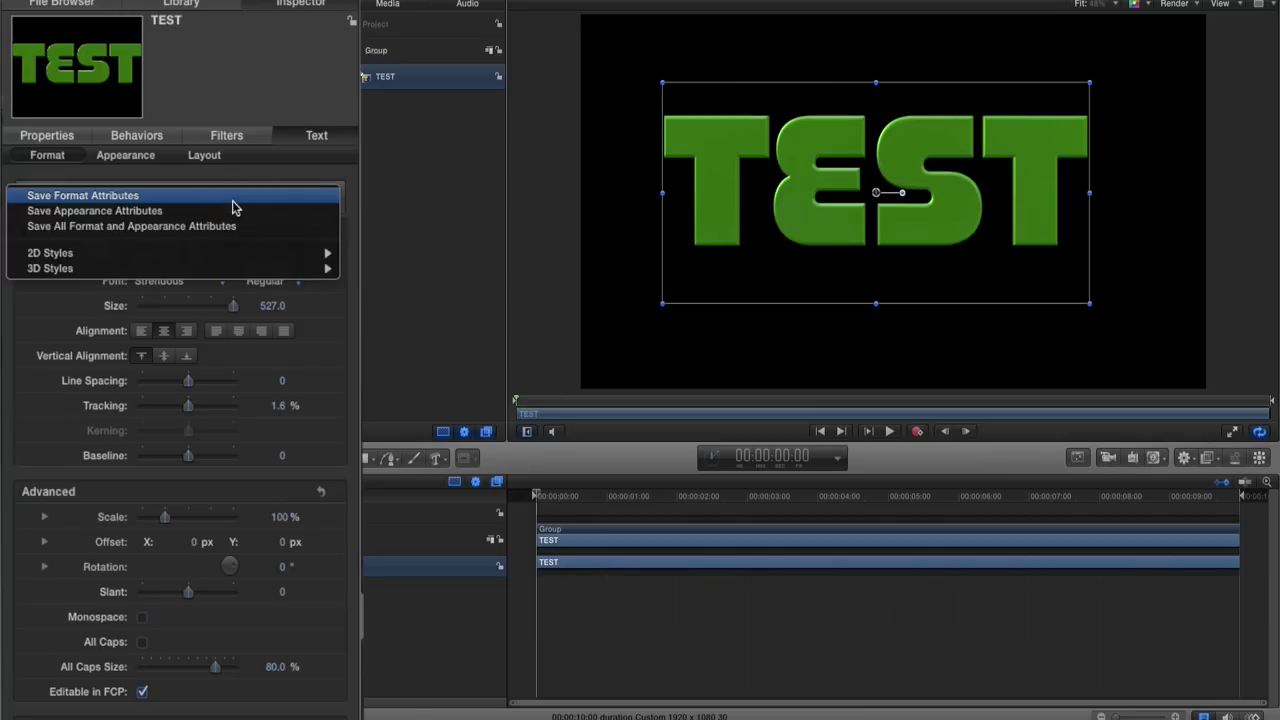
key("Escape")
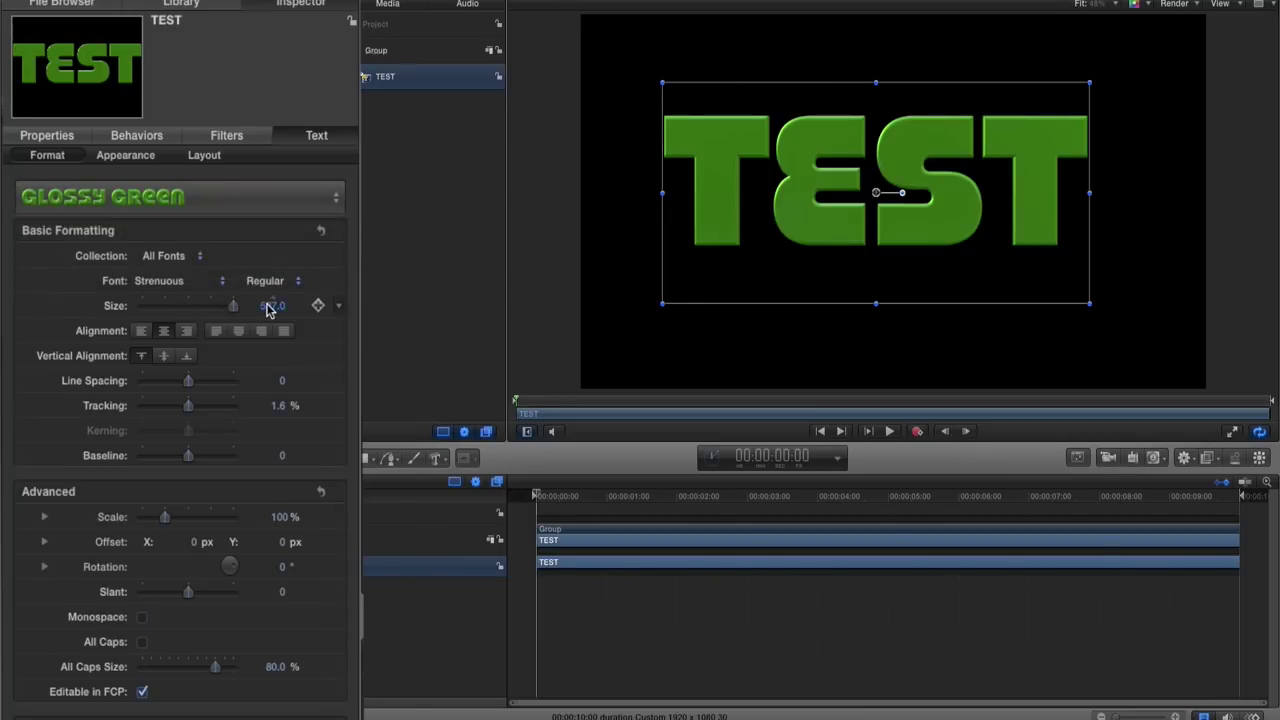
Step: Set the TEST text's 3D appearance to depth 88, Groove front edge and weight 0.56
left_click(127, 158)
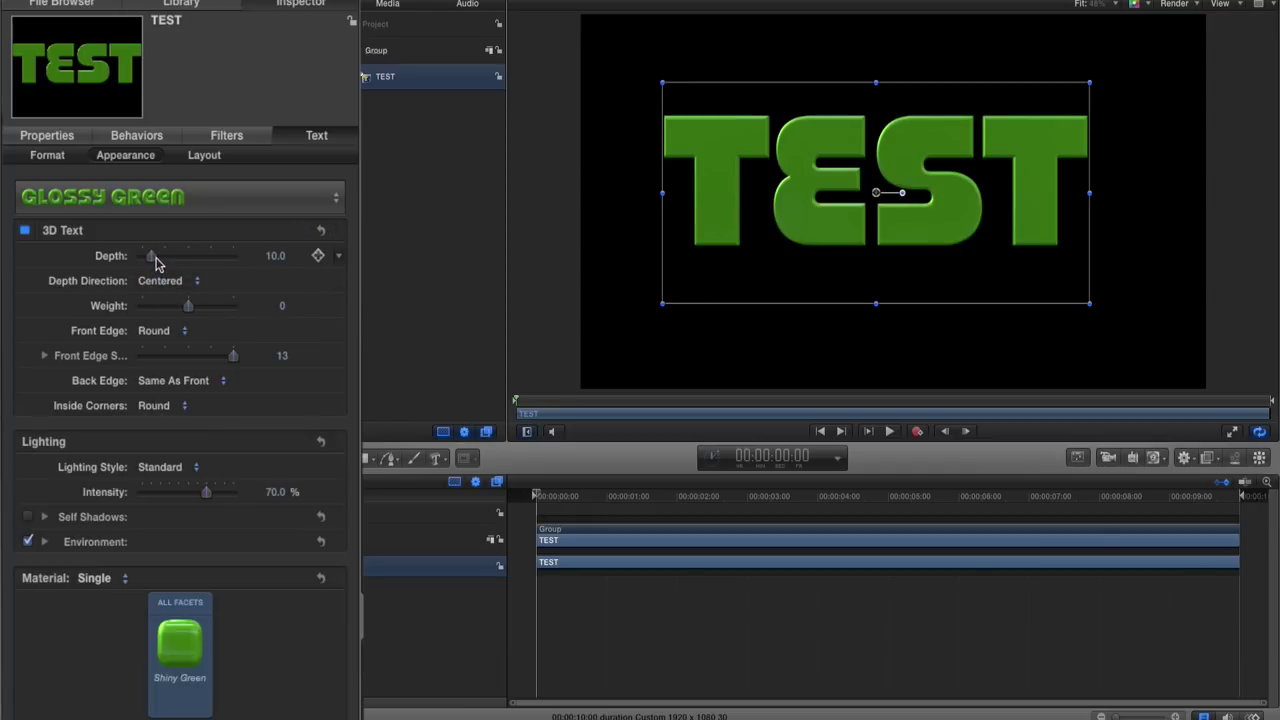
left_click_drag(155, 258, 228, 263)
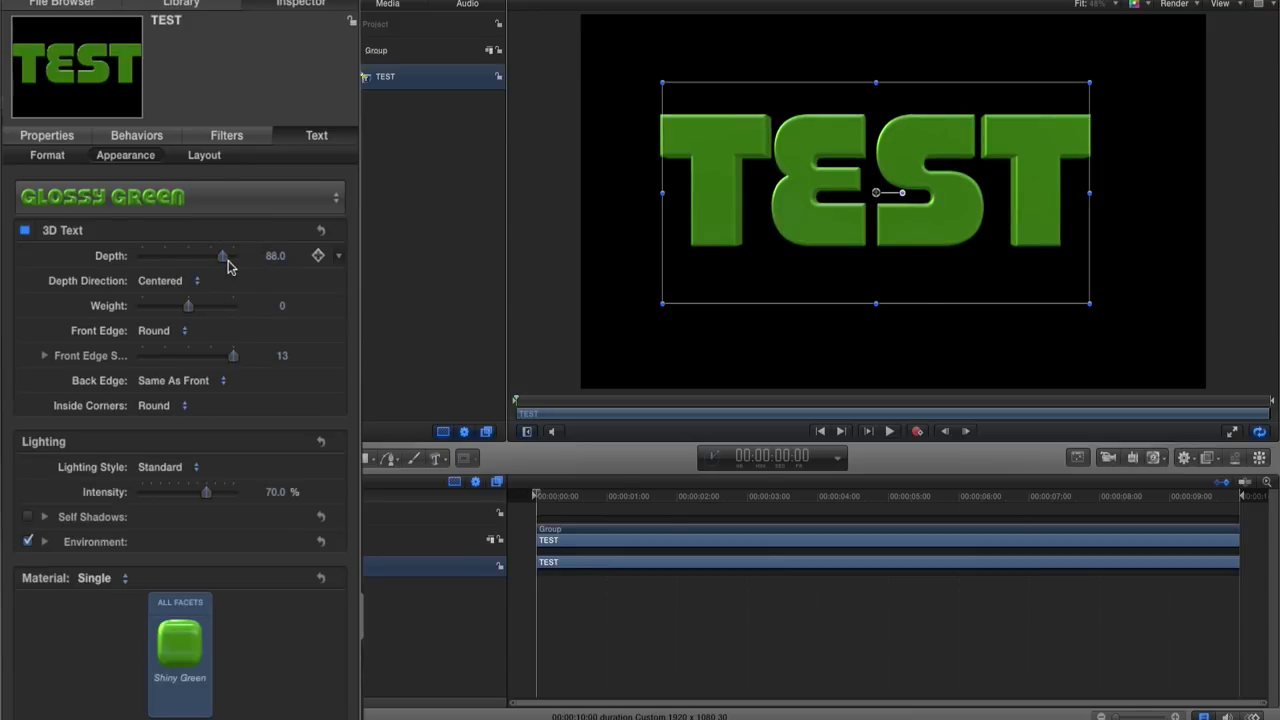
left_click(184, 331)
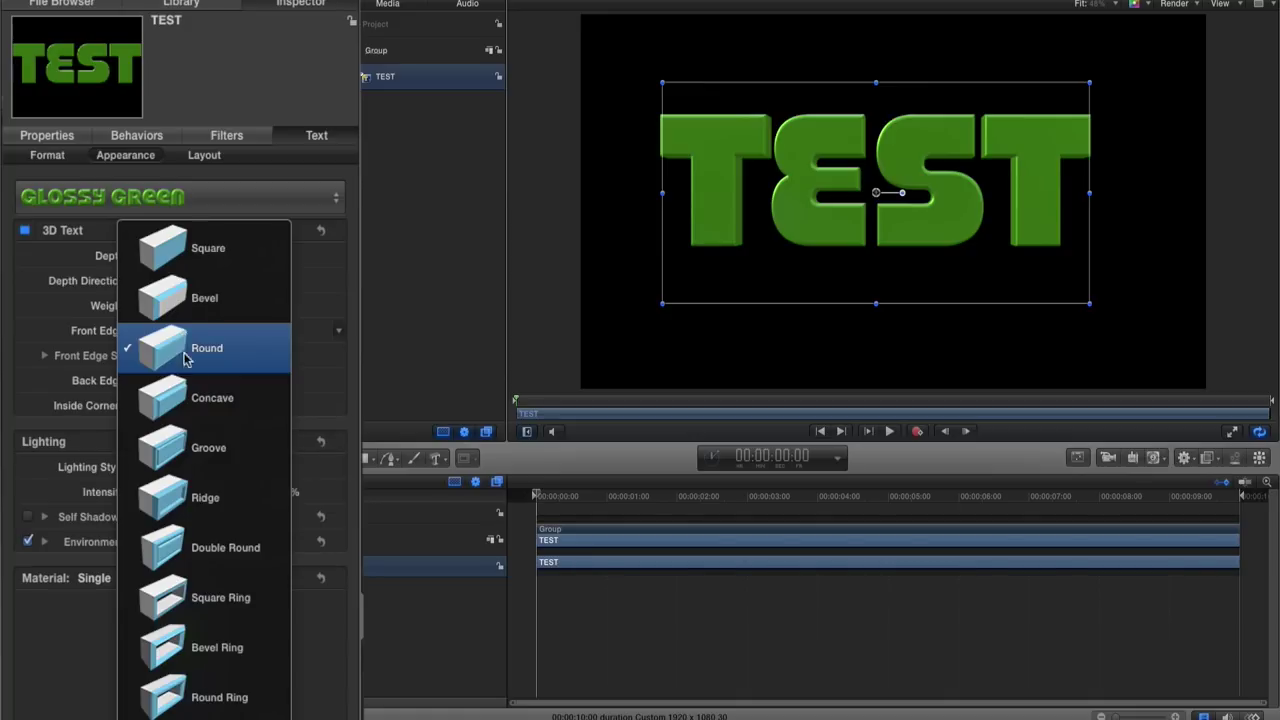
left_click(207, 450)
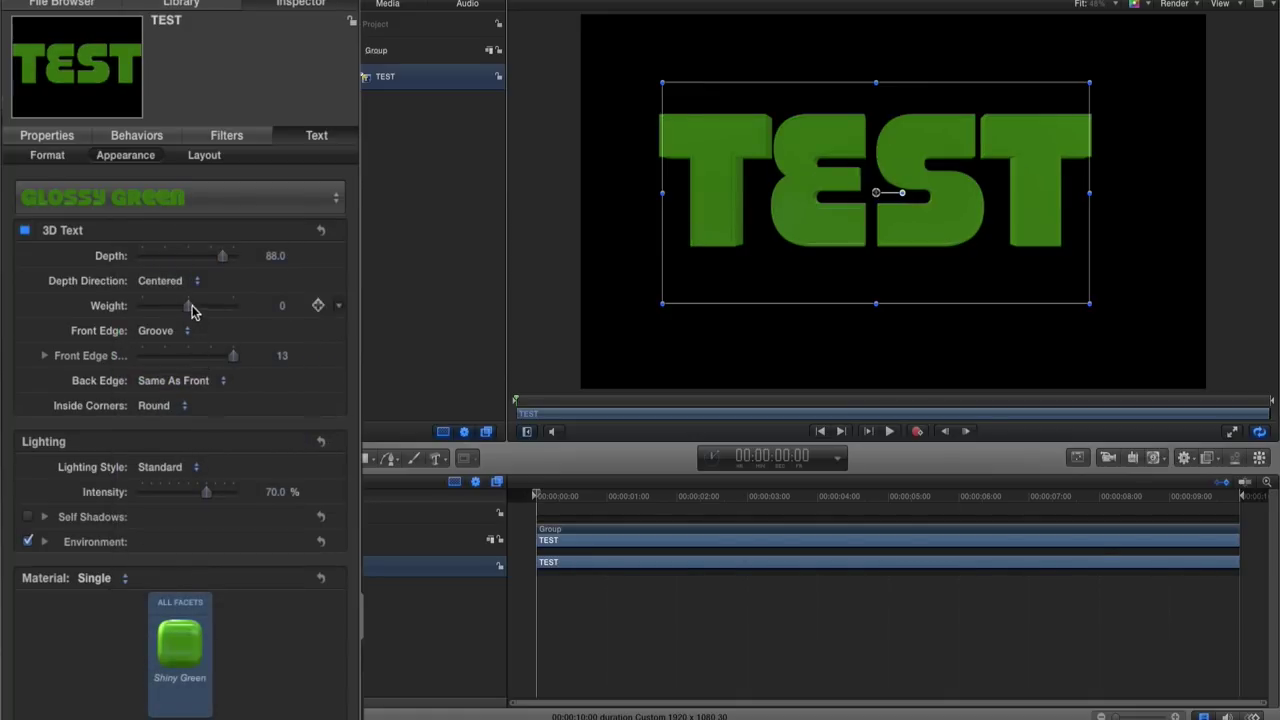
left_click_drag(190, 308, 197, 312)
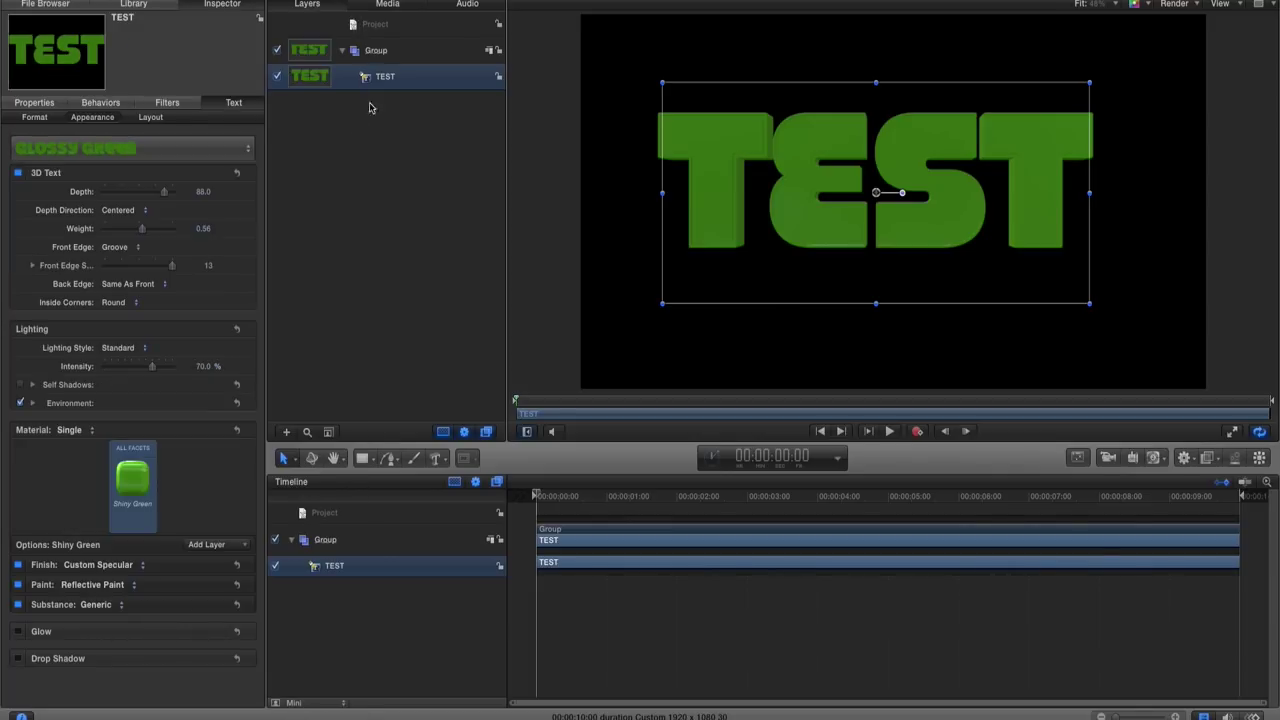
Step: Duplicate the TEST text layer and change the copy's wording to "TEXT"
right_click(384, 77)
left_click(420, 120)
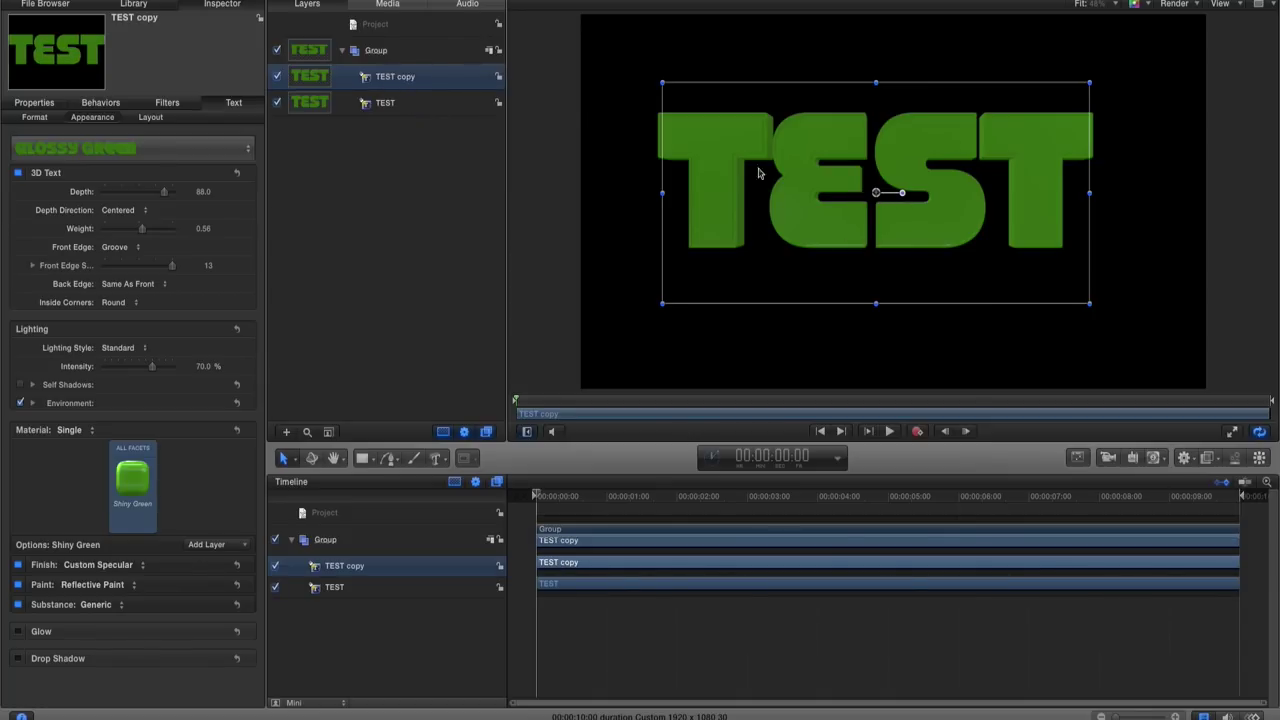
left_click(458, 108)
left_click(427, 80)
double_click(784, 161)
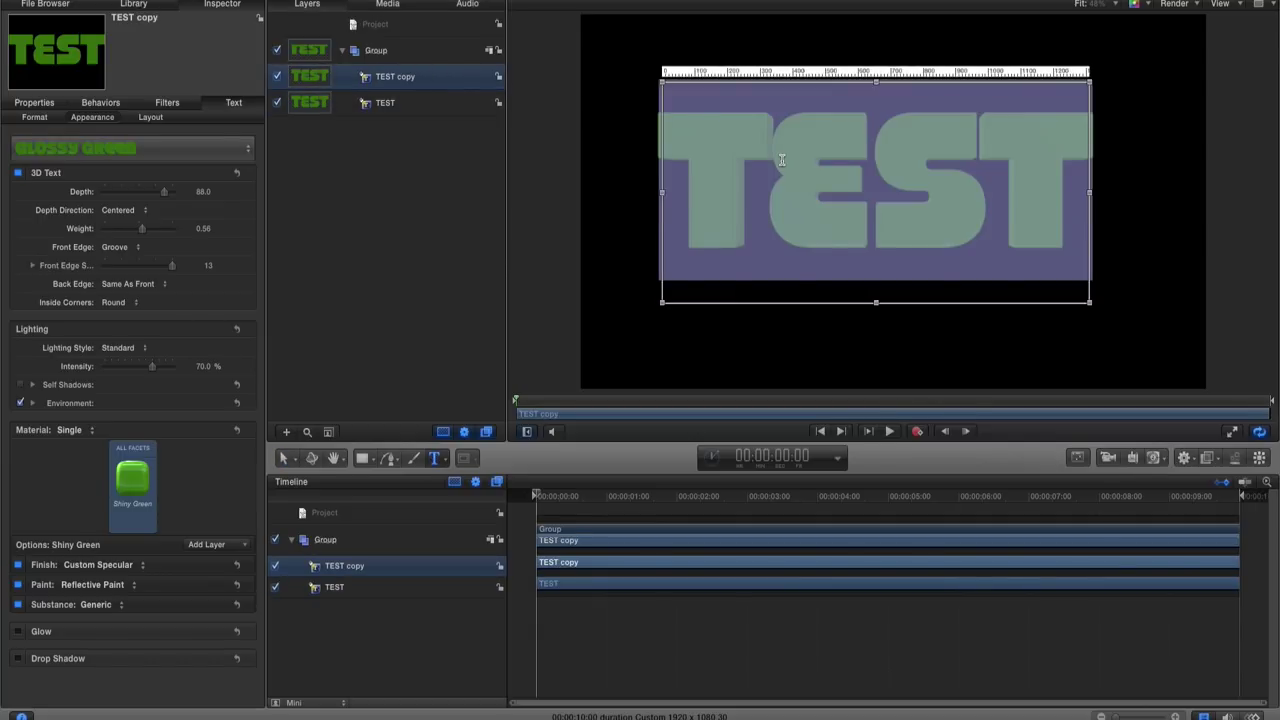
type("TEXT")
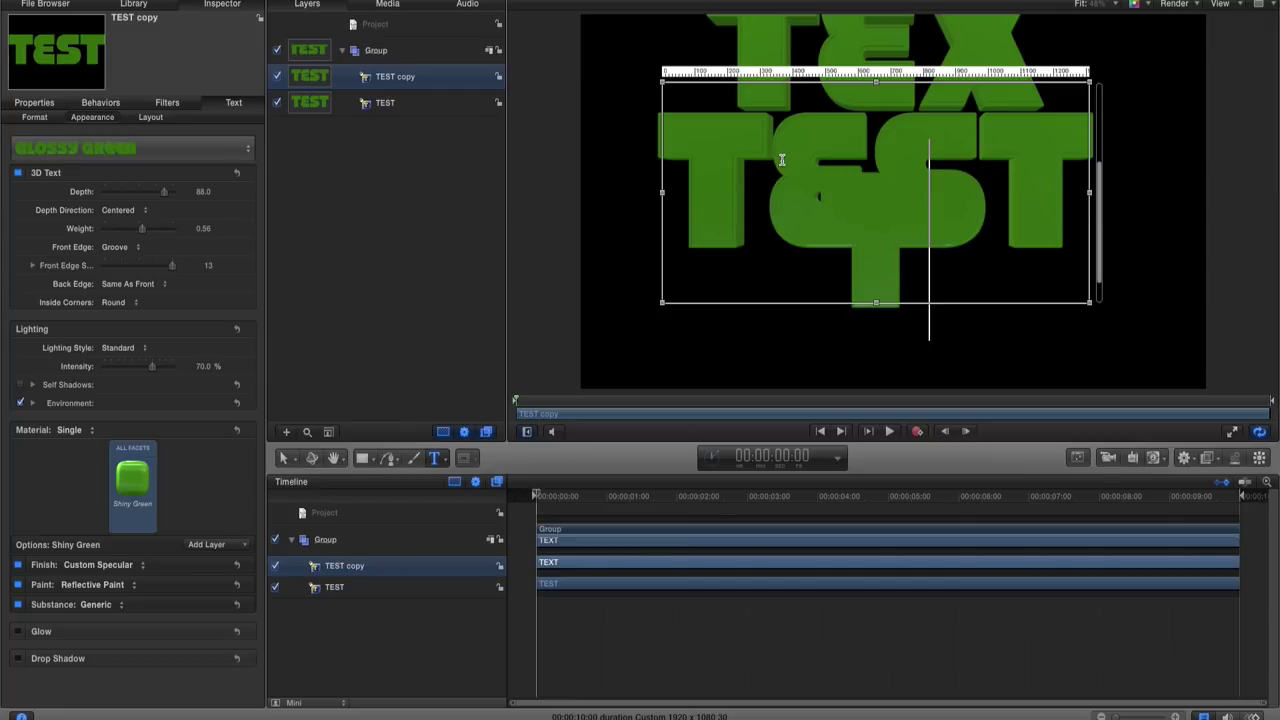
Step: Set the font size of the TEXT layer to 493 so its width nearly matches TEST
left_click(35, 117)
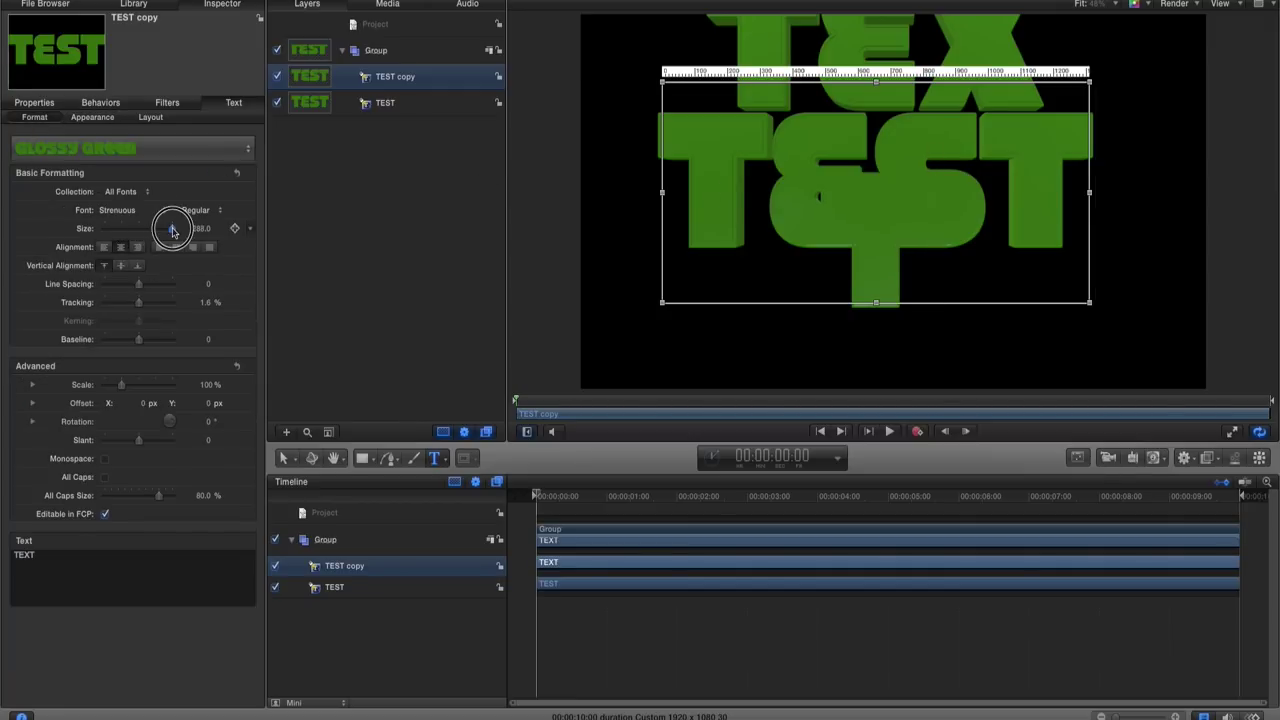
left_click_drag(172, 230, 181, 231)
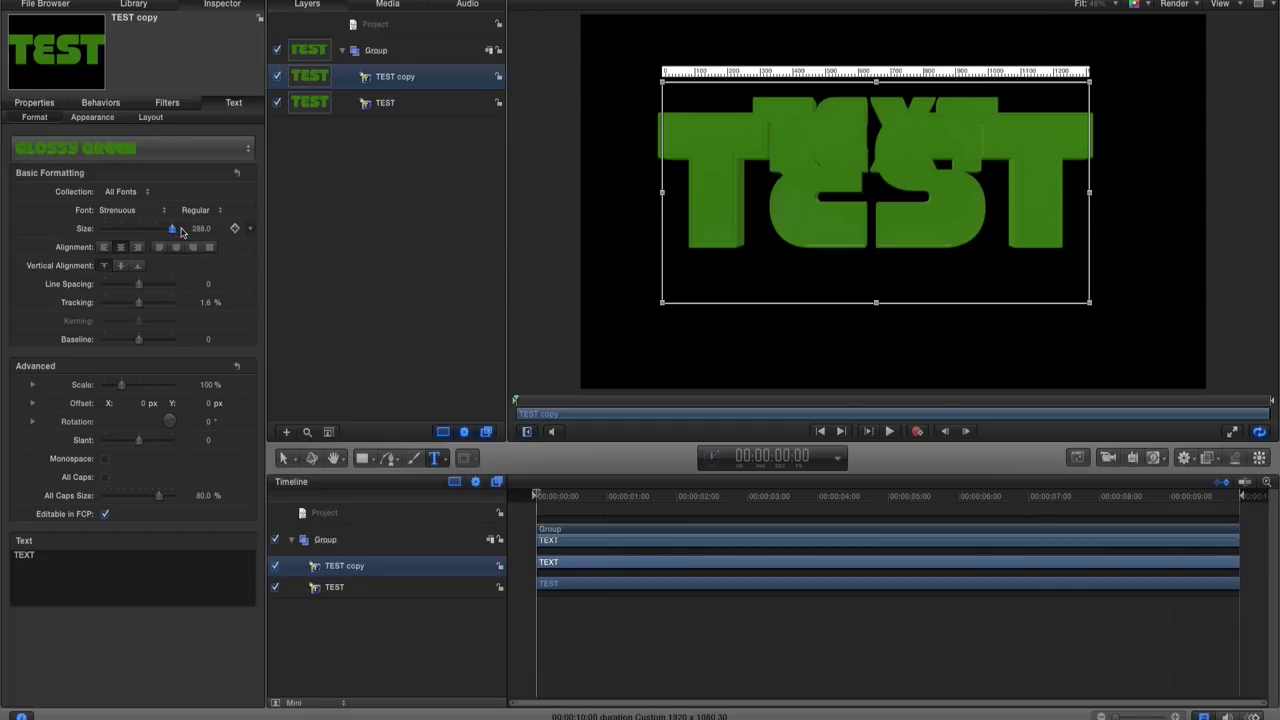
left_click(201, 228)
type("388")
key("Return")
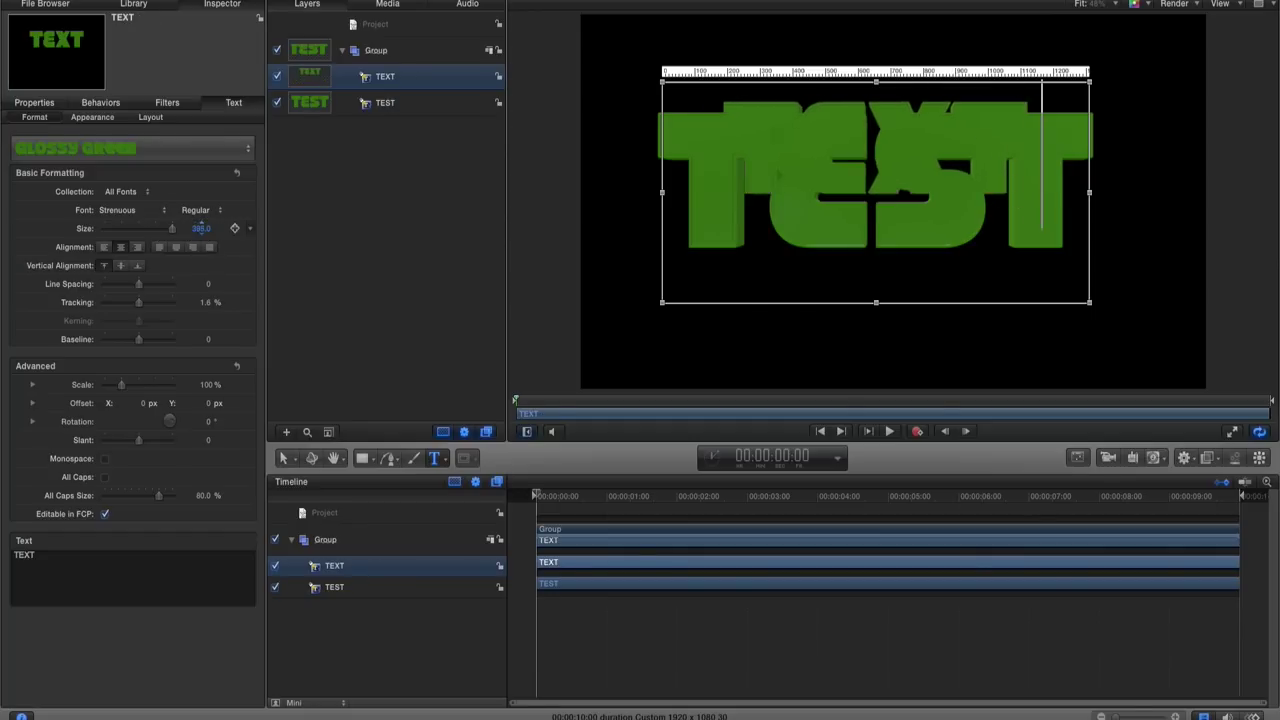
type("488")
key("Return")
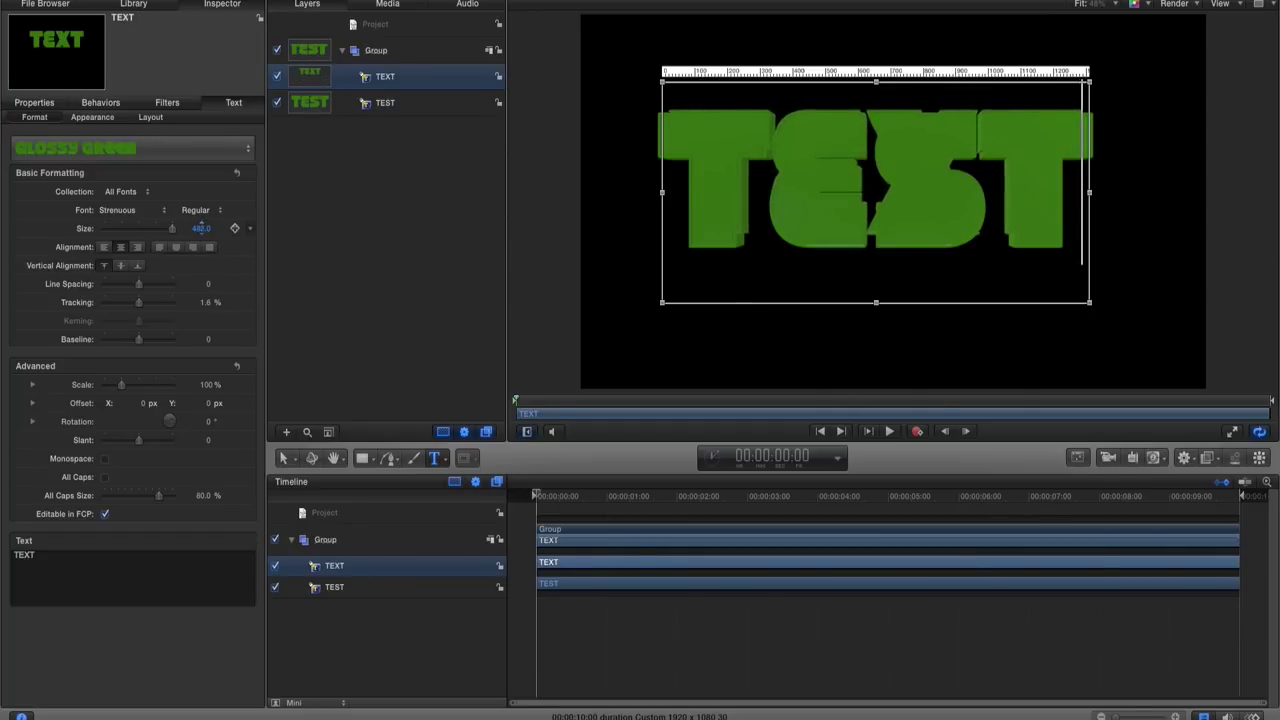
left_click_drag(201, 228, 206, 228)
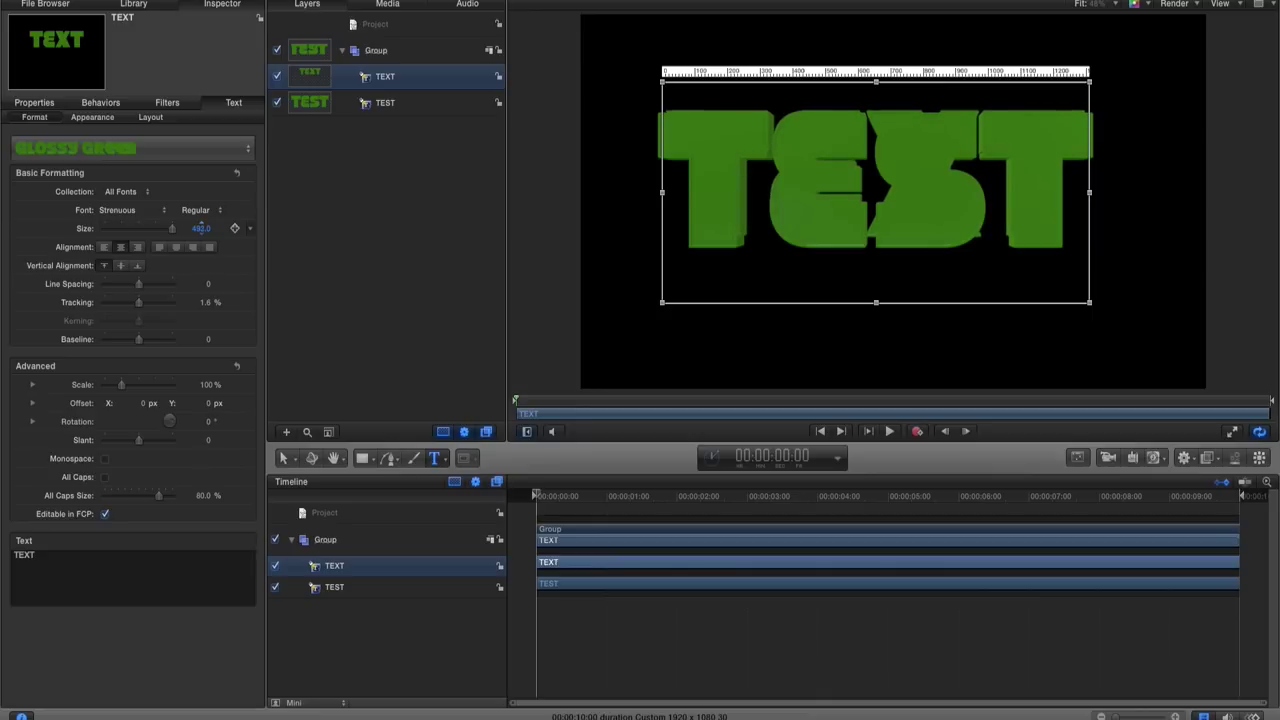
Step: Place the TEXT layer directly beneath TEST and shift the whole group up to centre both lines vertically on the canvas
left_click(383, 105)
left_click(885, 194)
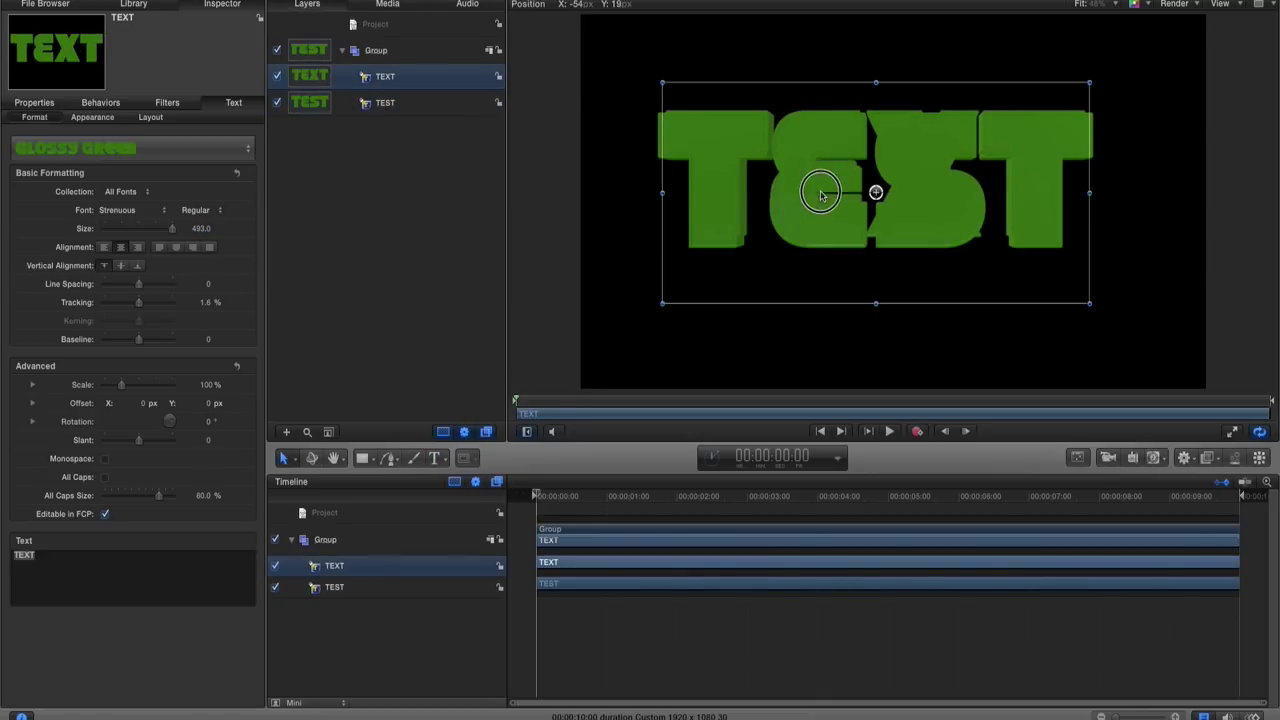
left_click_drag(820, 194, 823, 327)
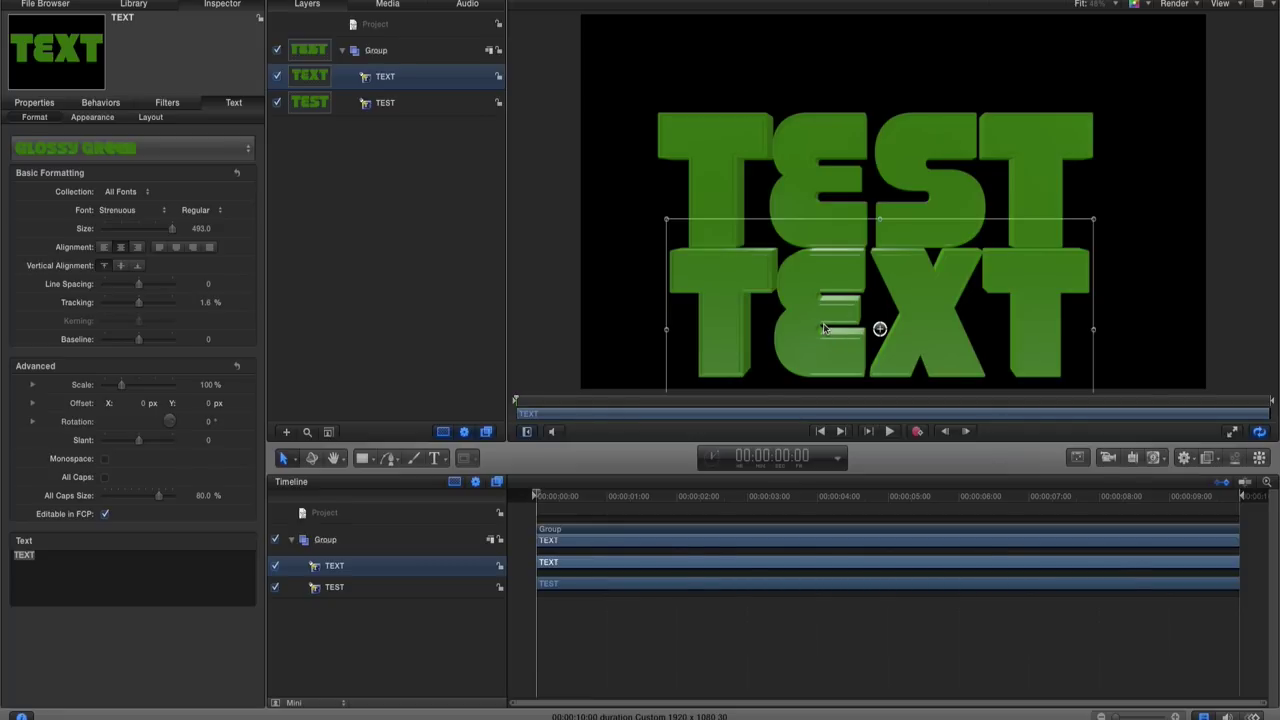
left_click(386, 52)
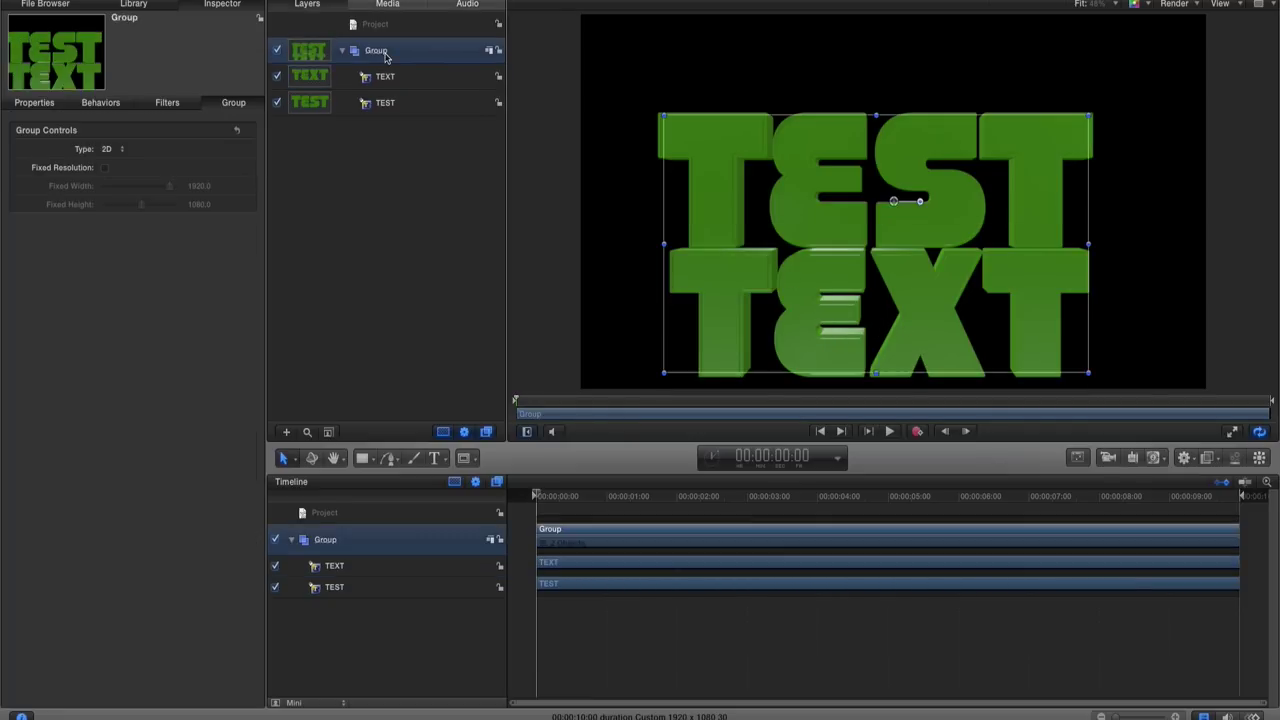
left_click_drag(855, 250, 855, 207)
Step: Collapse the group holding both text layers and rename it "TEXT"
left_click(344, 51)
double_click(373, 50)
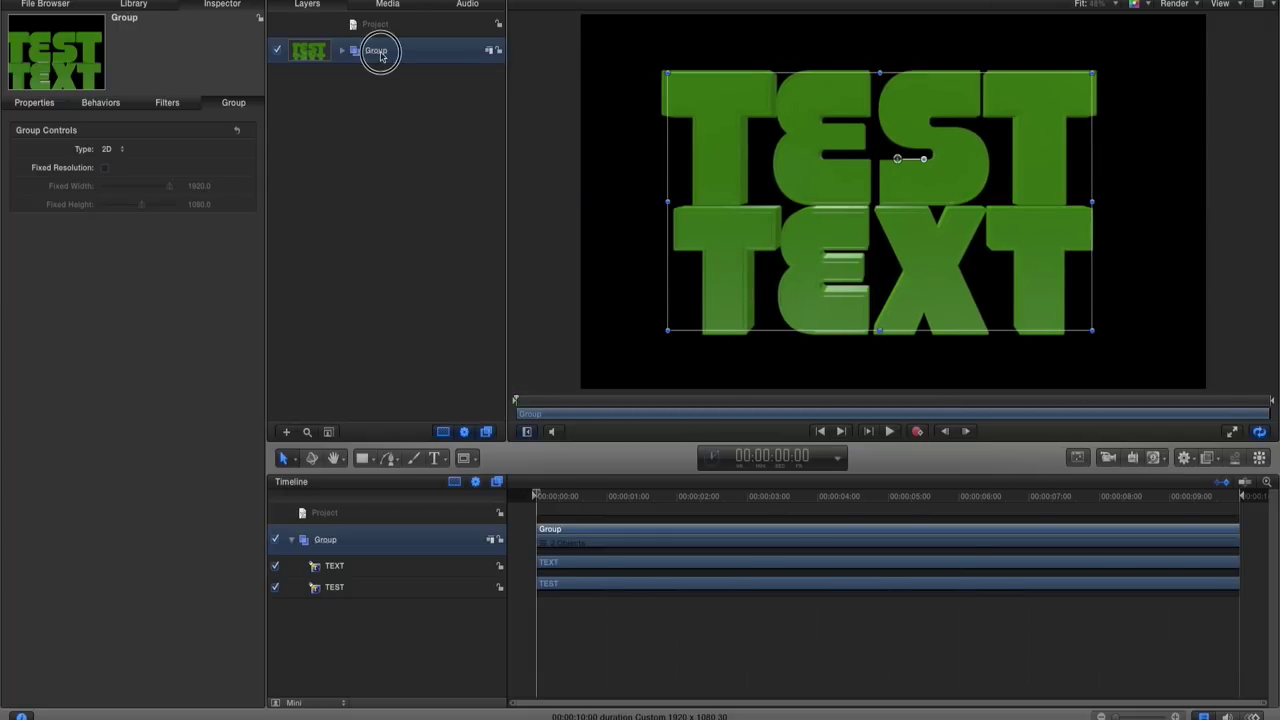
type("TEXT")
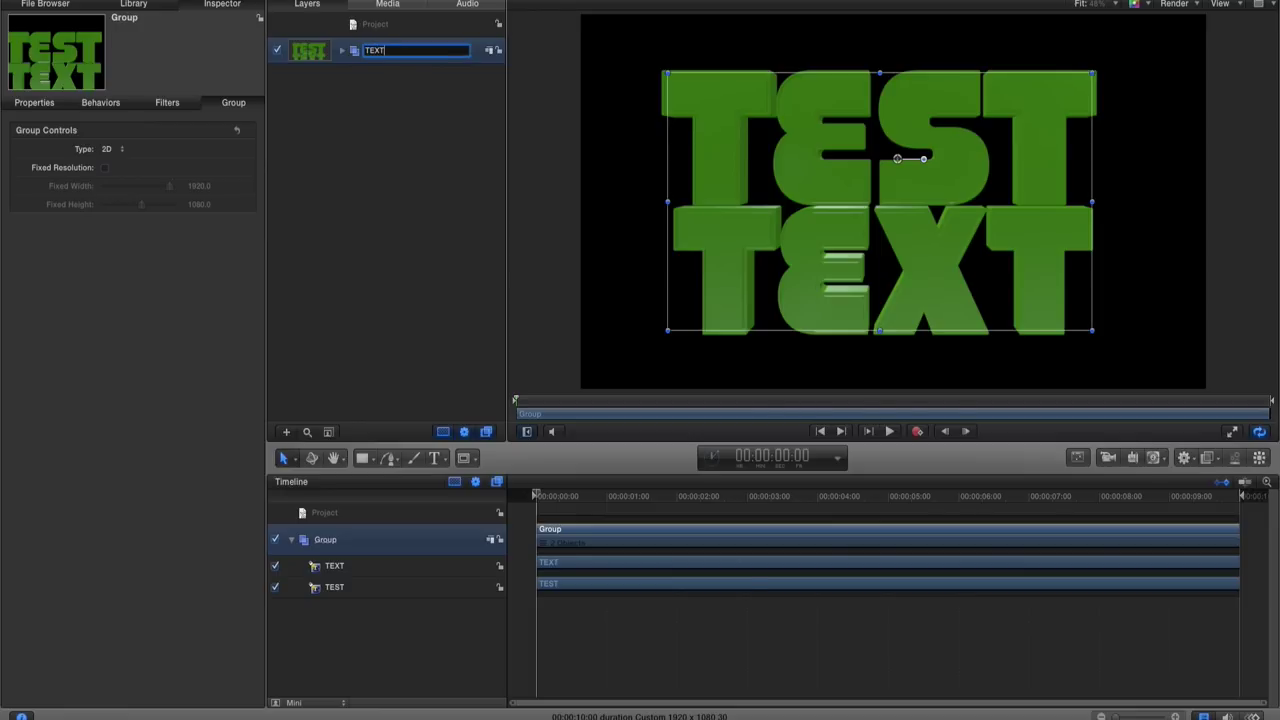
key("Return")
left_click(428, 108)
left_click(380, 52)
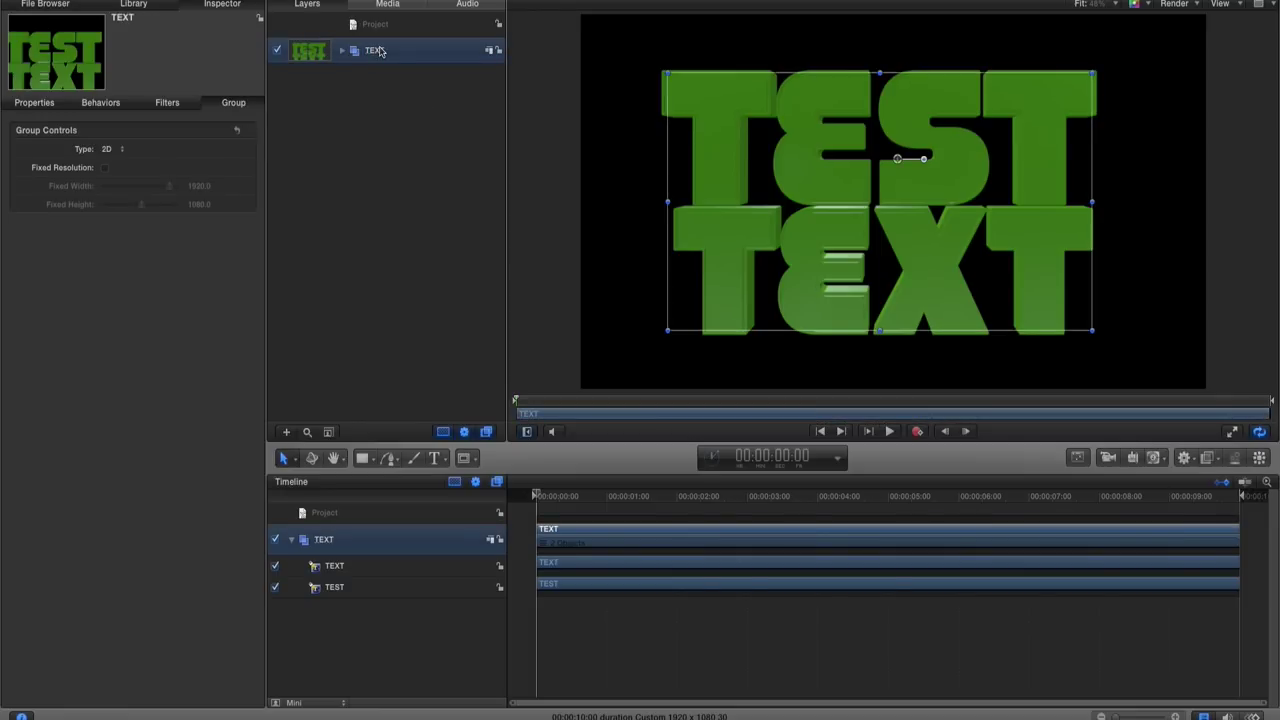
Step: Add a camera to the project and switch the existing 2D group to 3D
left_click(372, 24)
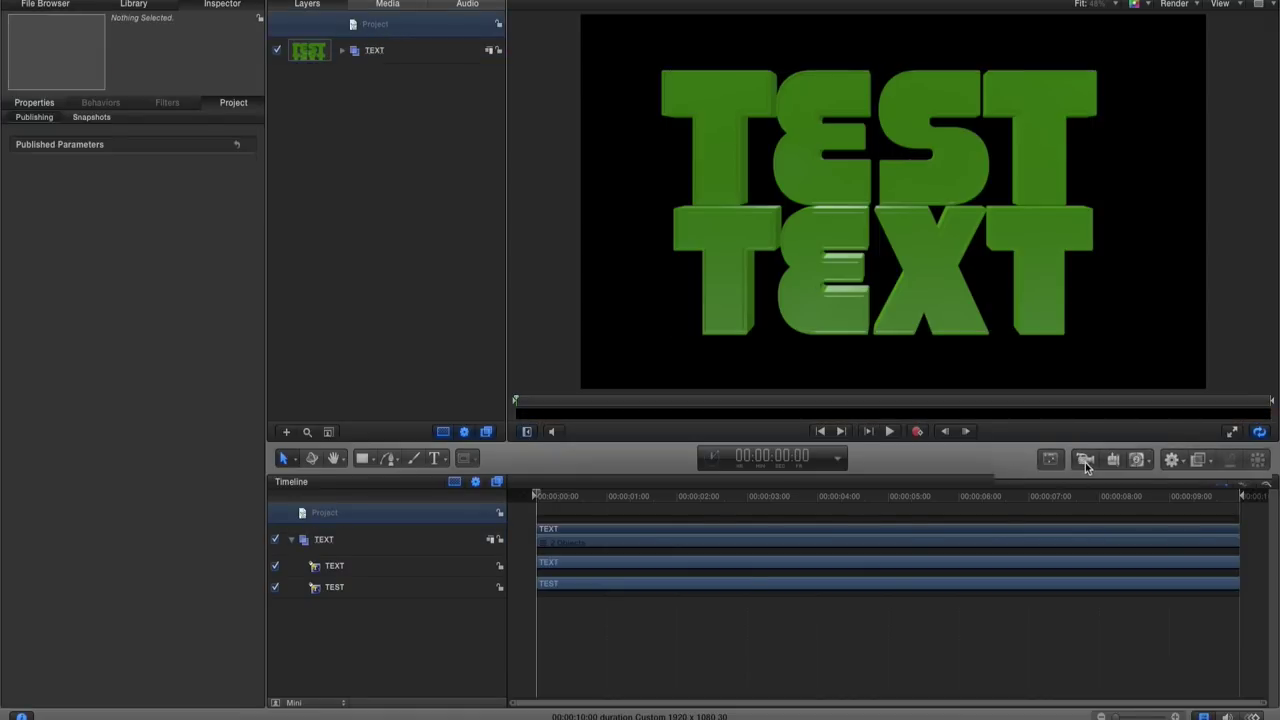
left_click(1084, 462)
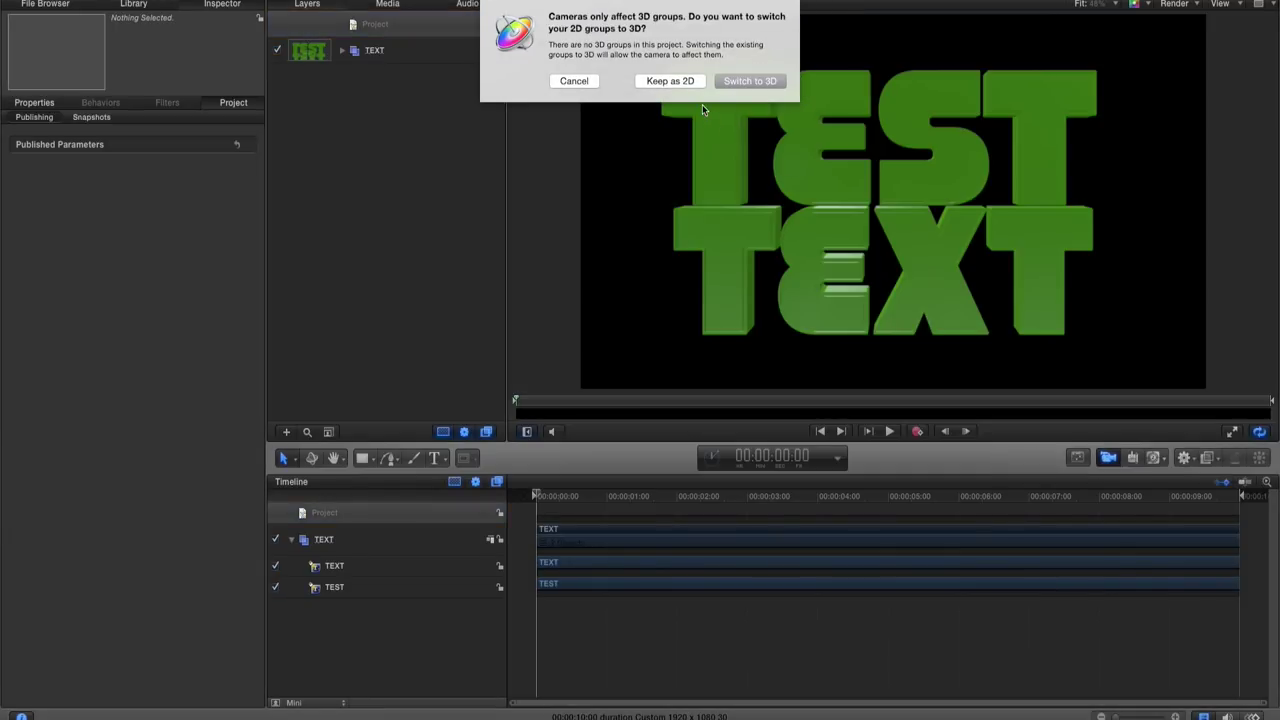
left_click(735, 85)
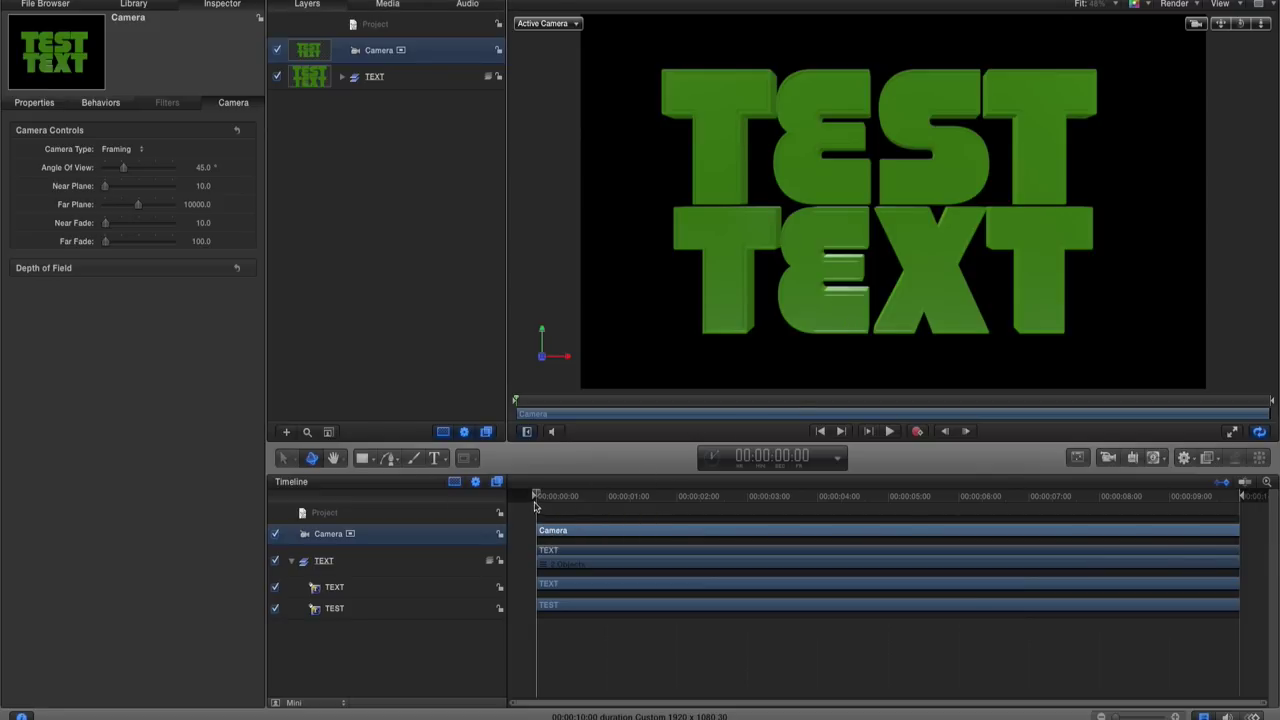
Step: Show the floating HUD with the camera's move and rotate controls while at the start of the timeline
mouse_move(536, 494)
left_mouse_down()
mouse_move(1243, 492)
mouse_move(514, 503)
left_mouse_up()
left_click(42, 106)
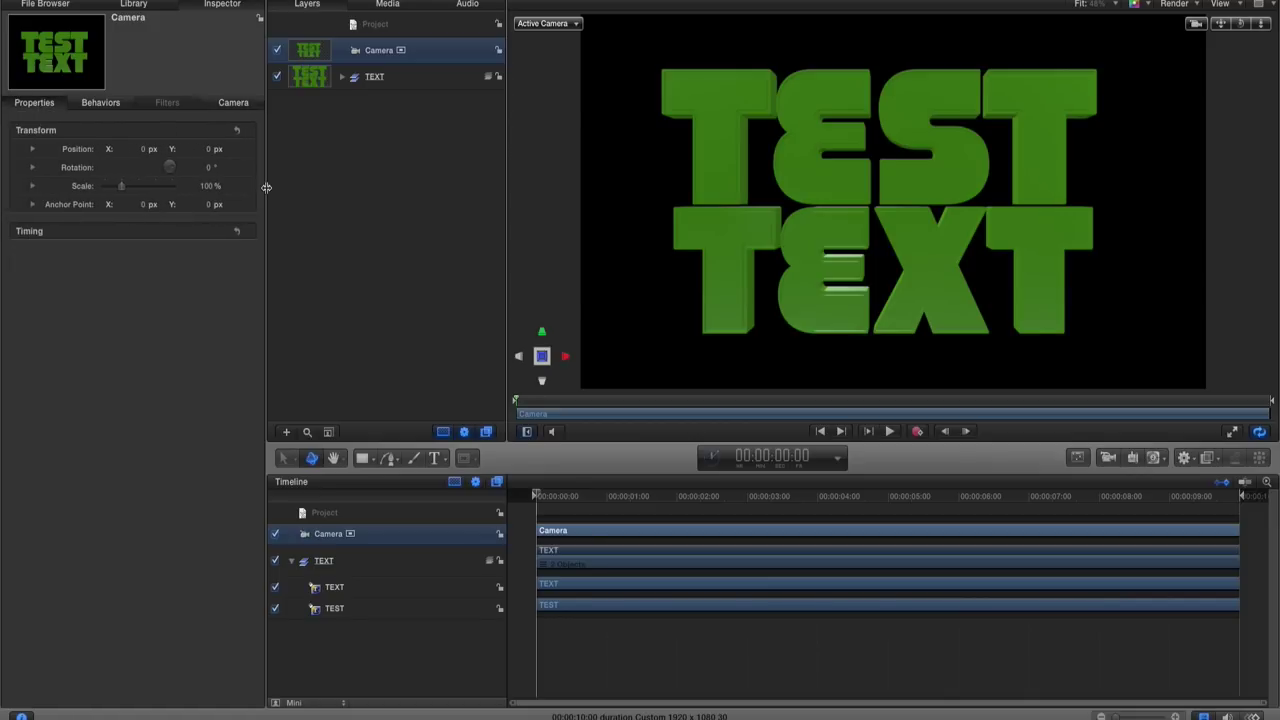
left_click(236, 102)
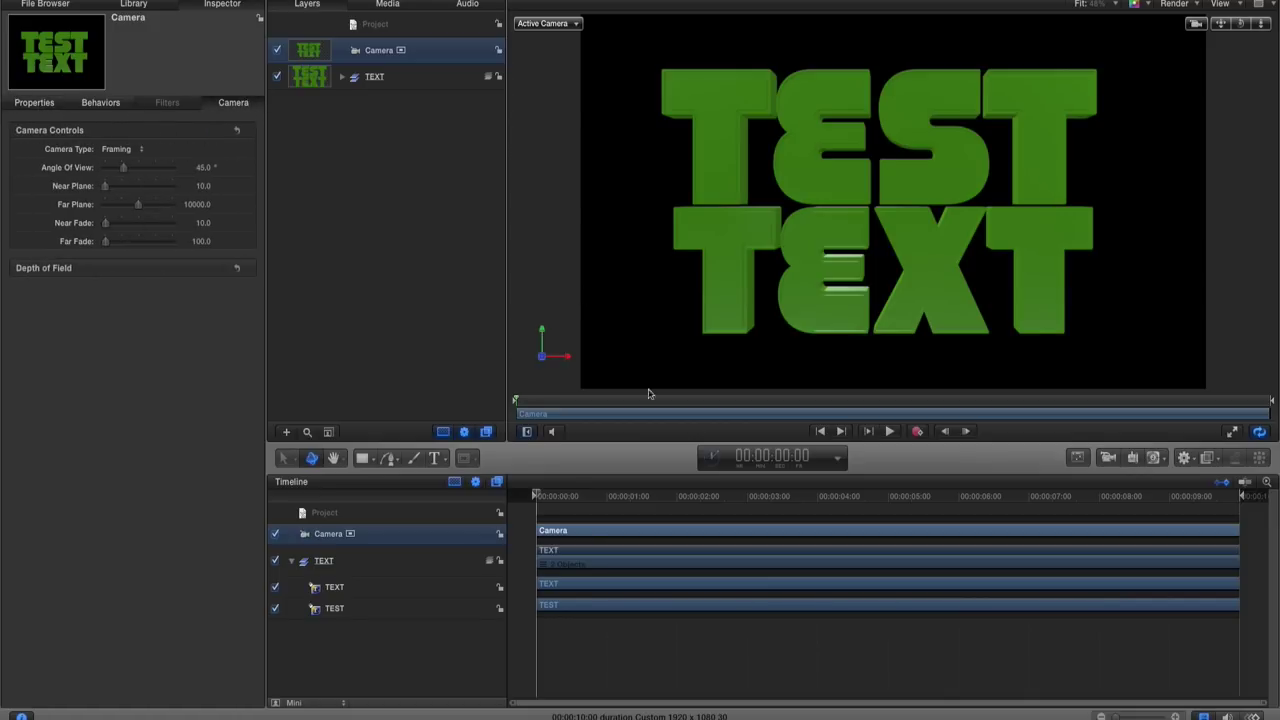
left_click(1078, 459)
left_click(1078, 459)
left_click(1078, 459)
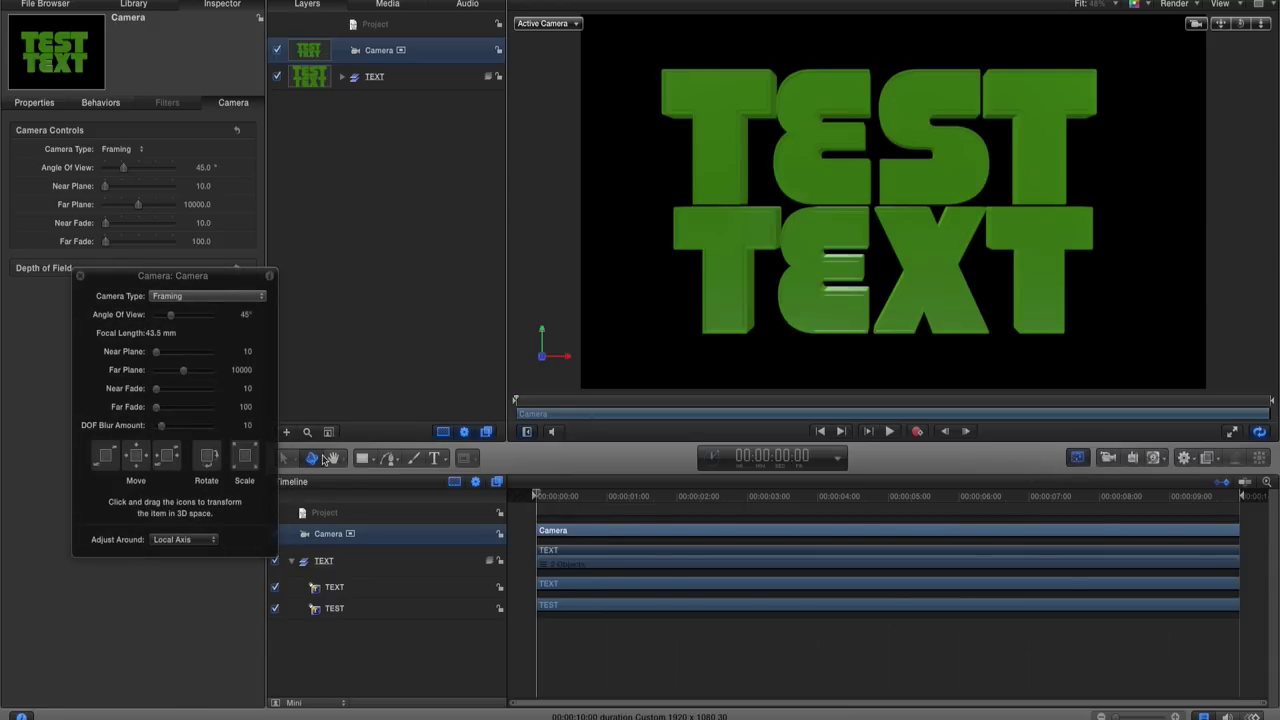
left_click_drag(155, 278, 183, 278)
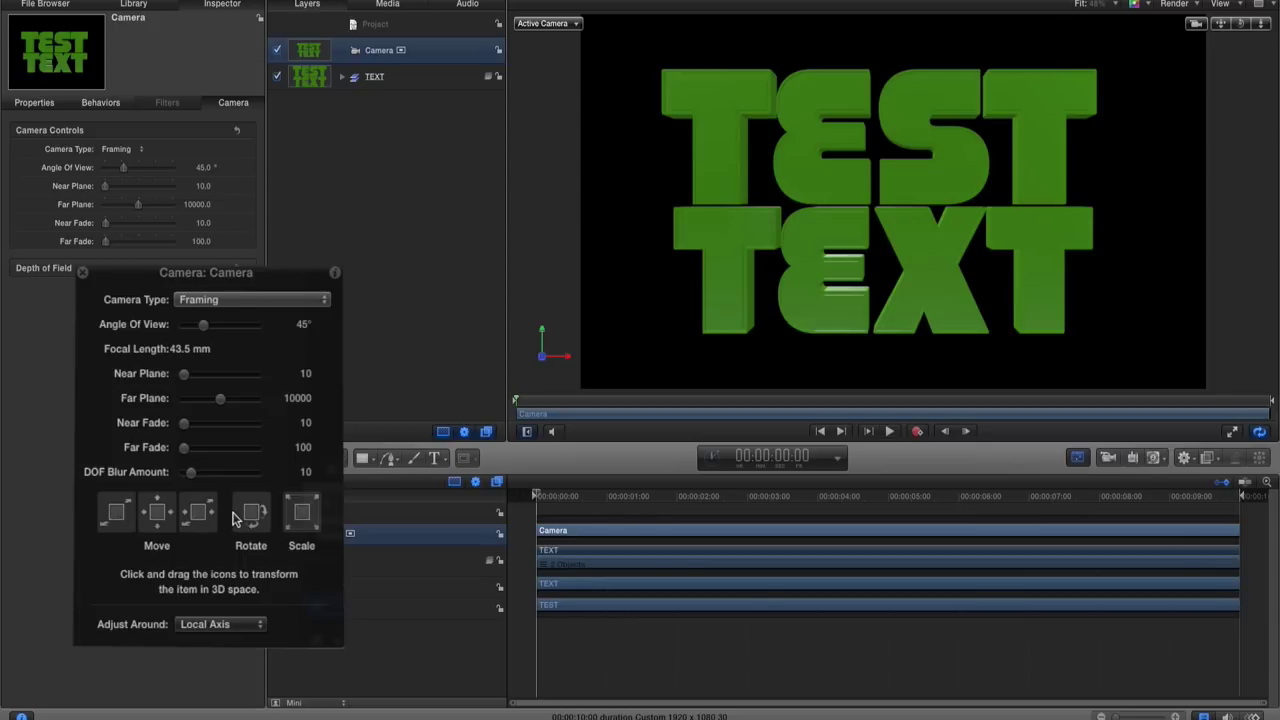
Step: Tilt the camera to look down on the letters and move it in close on the last T of TEXT
left_click_drag(250, 515, 250, 433)
left_click_drag(169, 519, 300, 515)
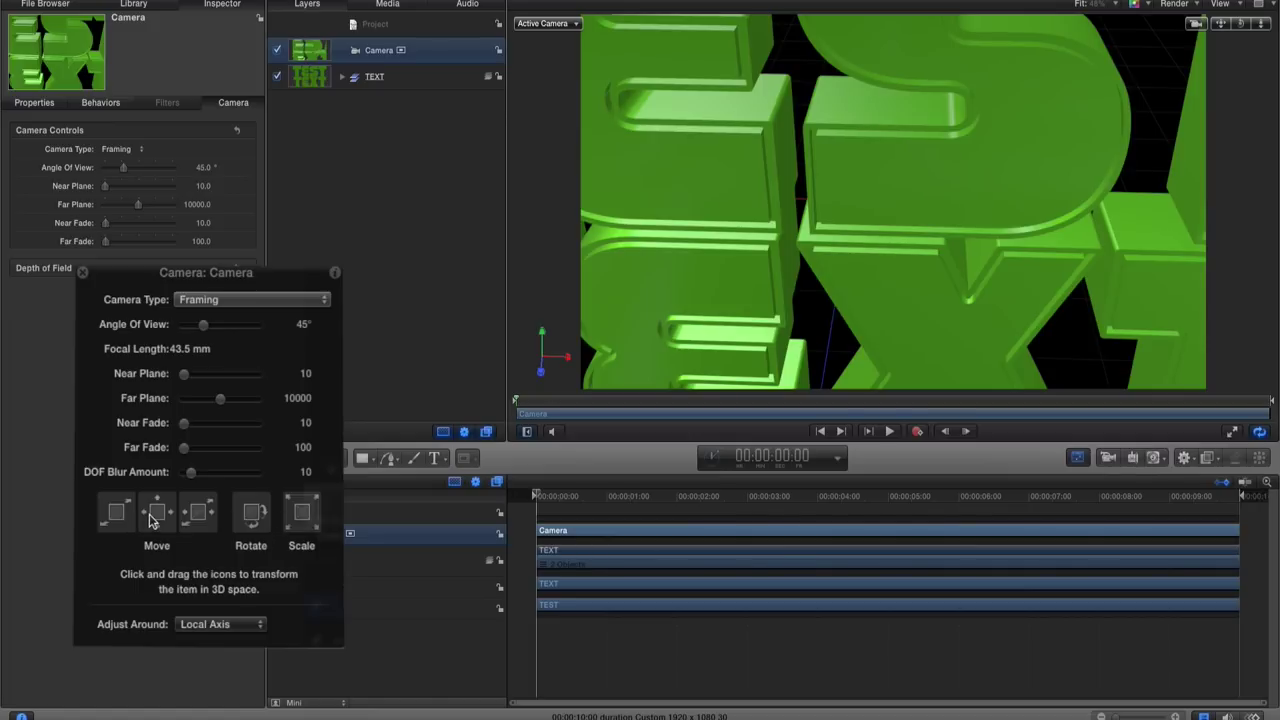
left_click_drag(127, 525, 241, 366)
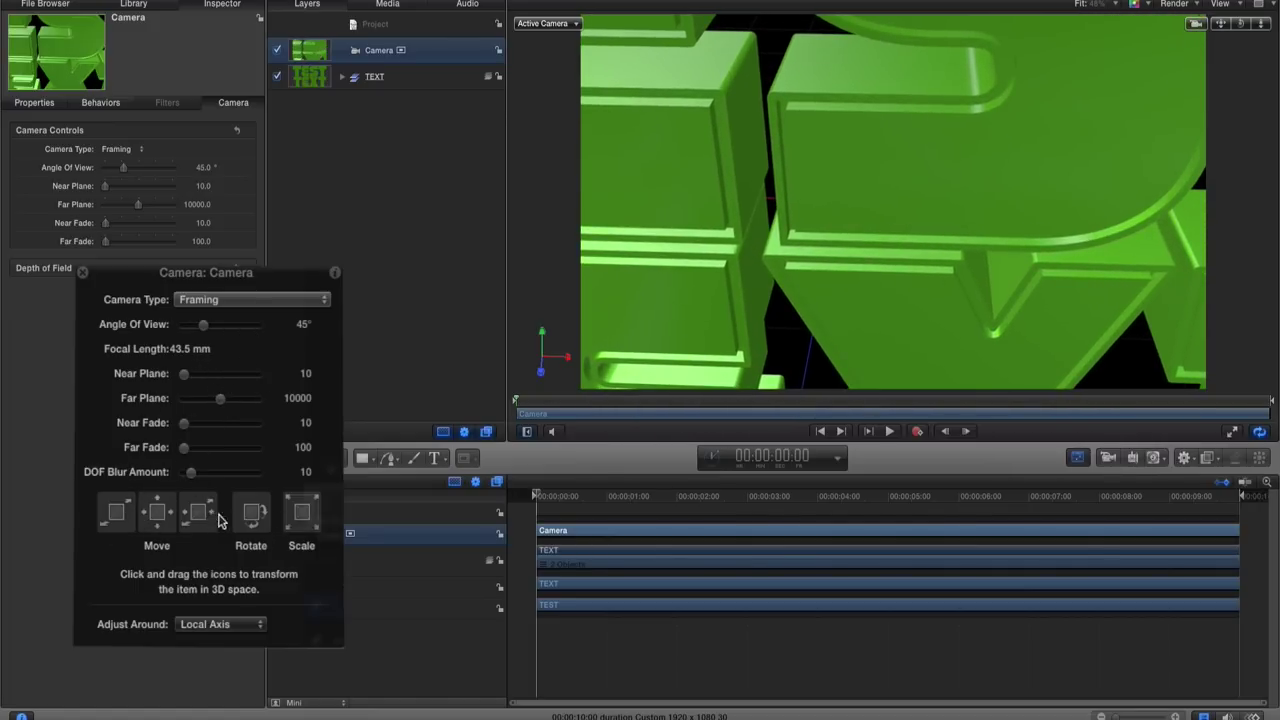
left_click_drag(116, 518, 95, 520)
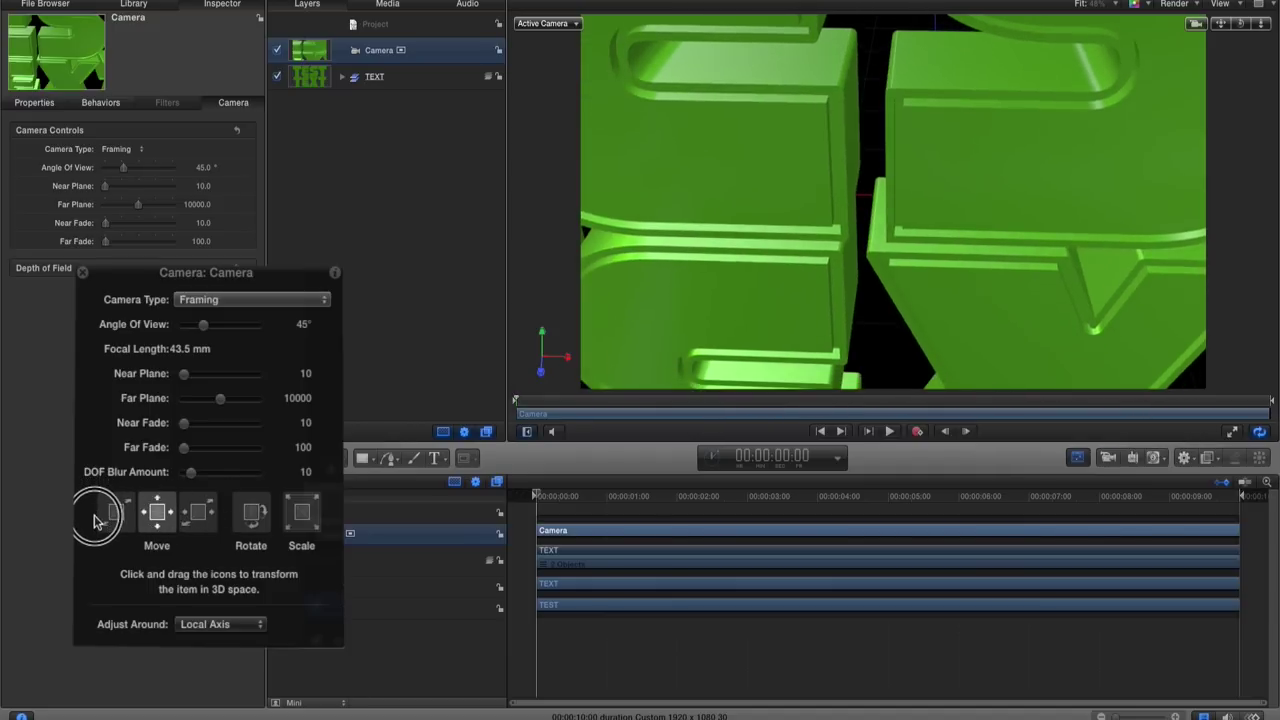
left_click_drag(198, 512, 531, 457)
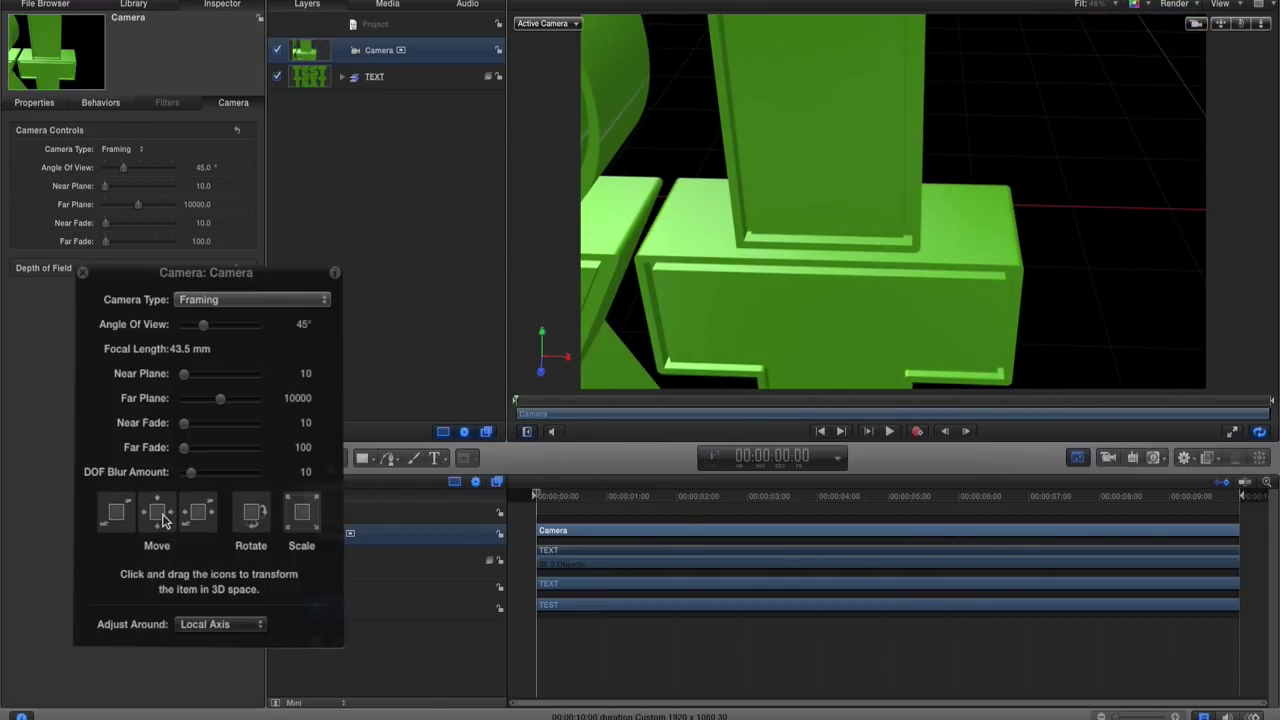
left_click_drag(163, 518, 158, 647)
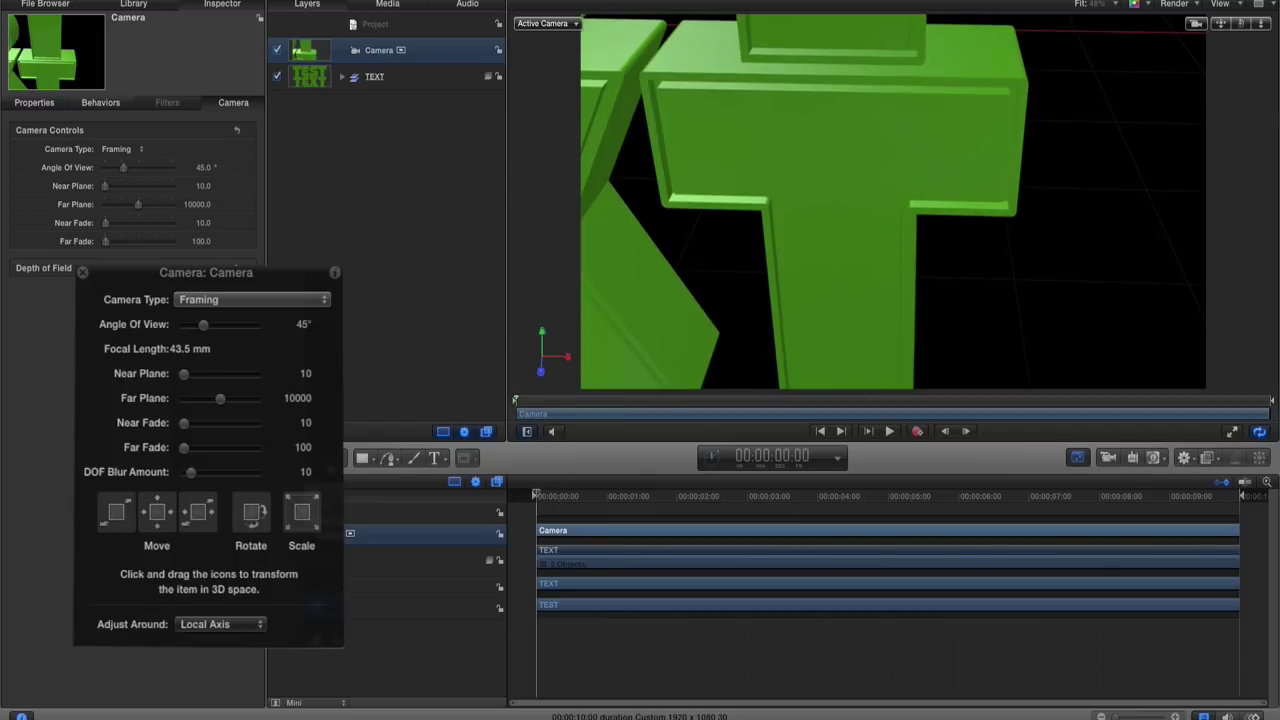
Step: Reselect the Camera layer and bring its HUD back, placed clear of the layers list and timeline
left_click(547, 90)
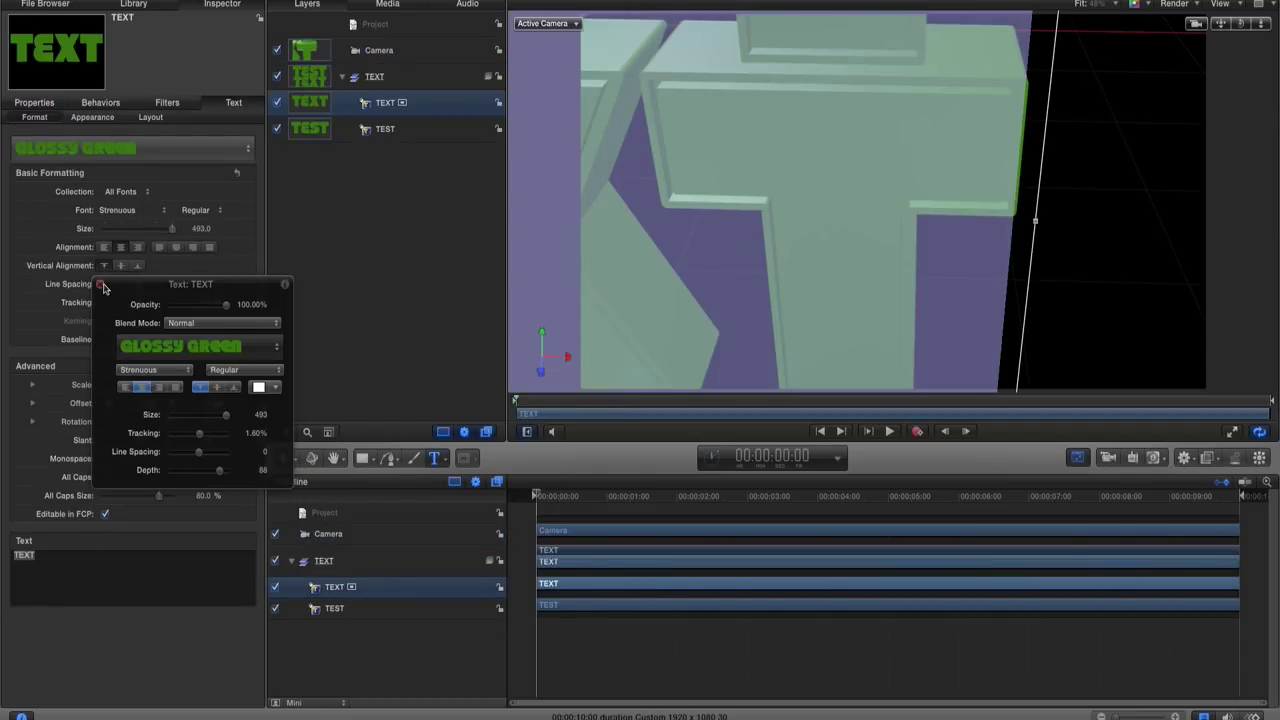
left_click(101, 285)
left_click(382, 56)
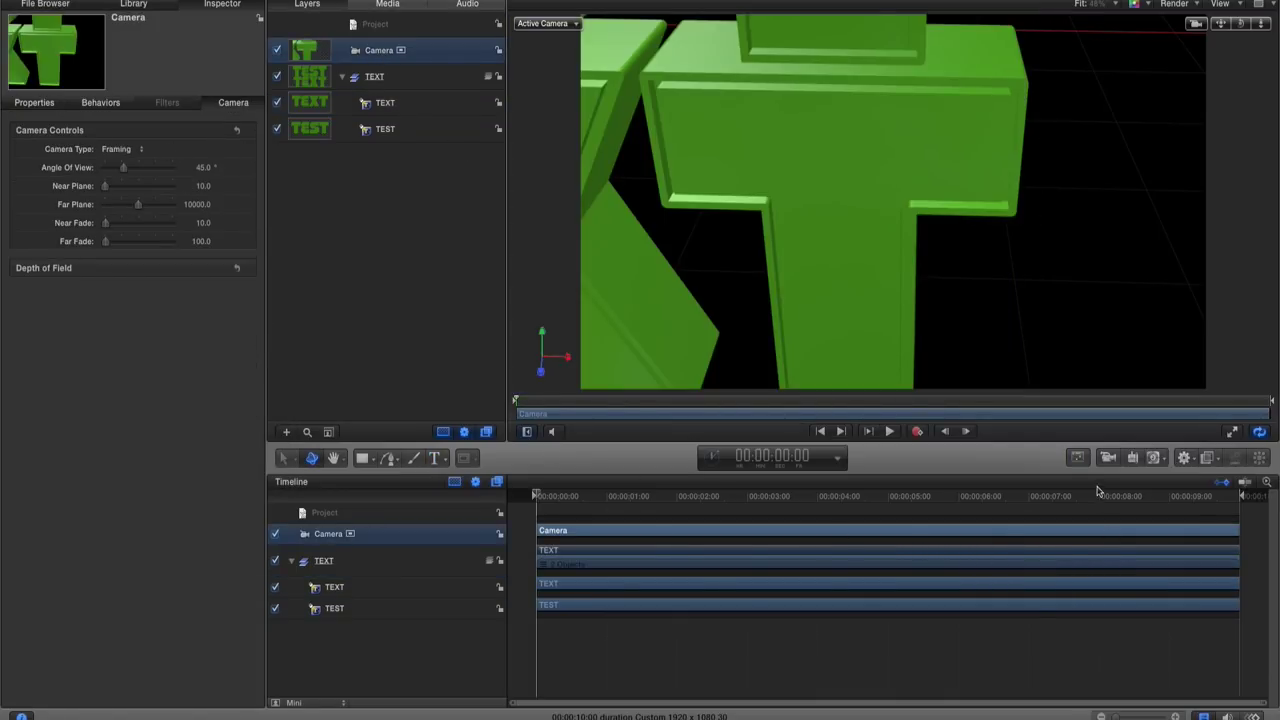
left_click(1077, 457)
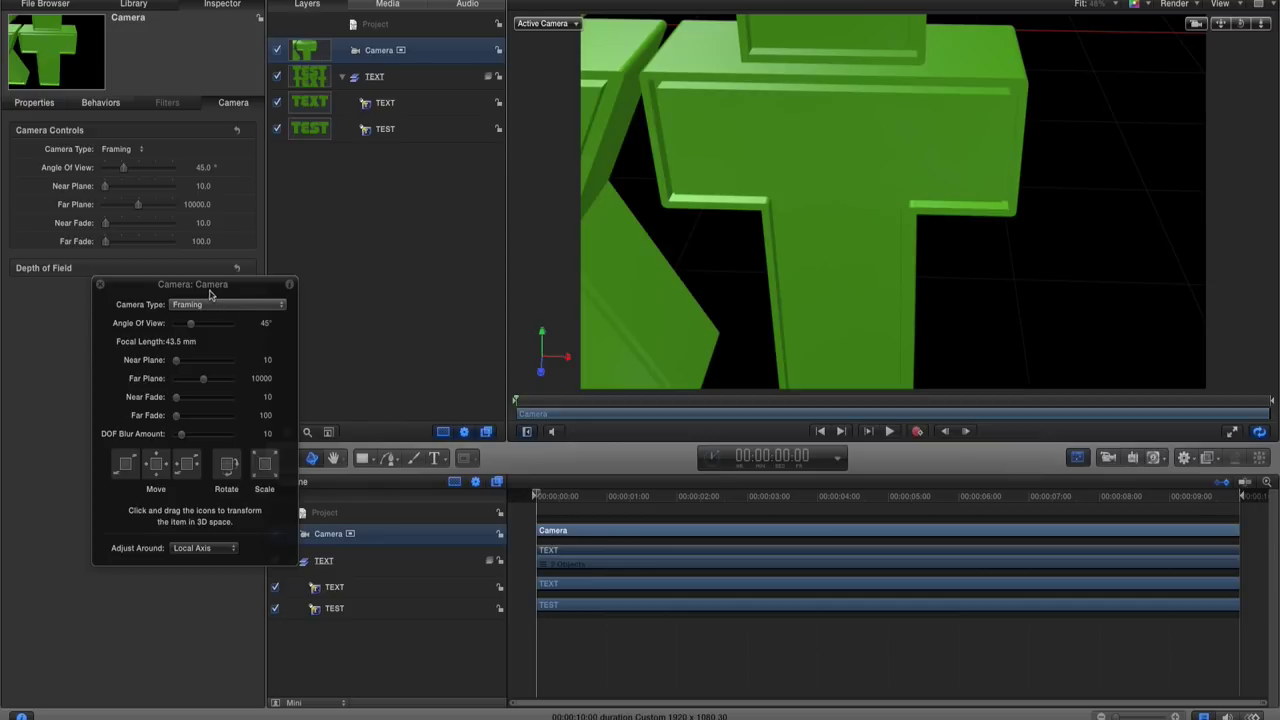
left_click_drag(210, 293, 122, 294)
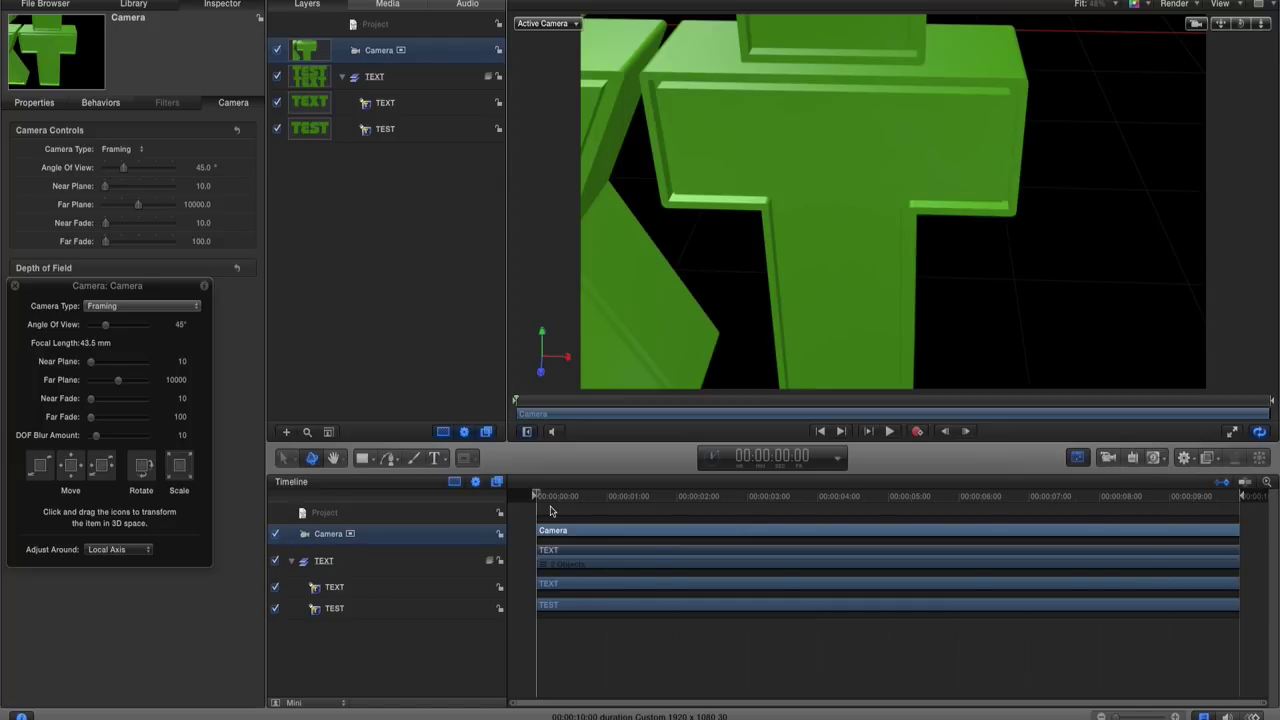
Step: Trim the Camera layer so that it ends at 00:00:03:00
left_click_drag(538, 496, 746, 510)
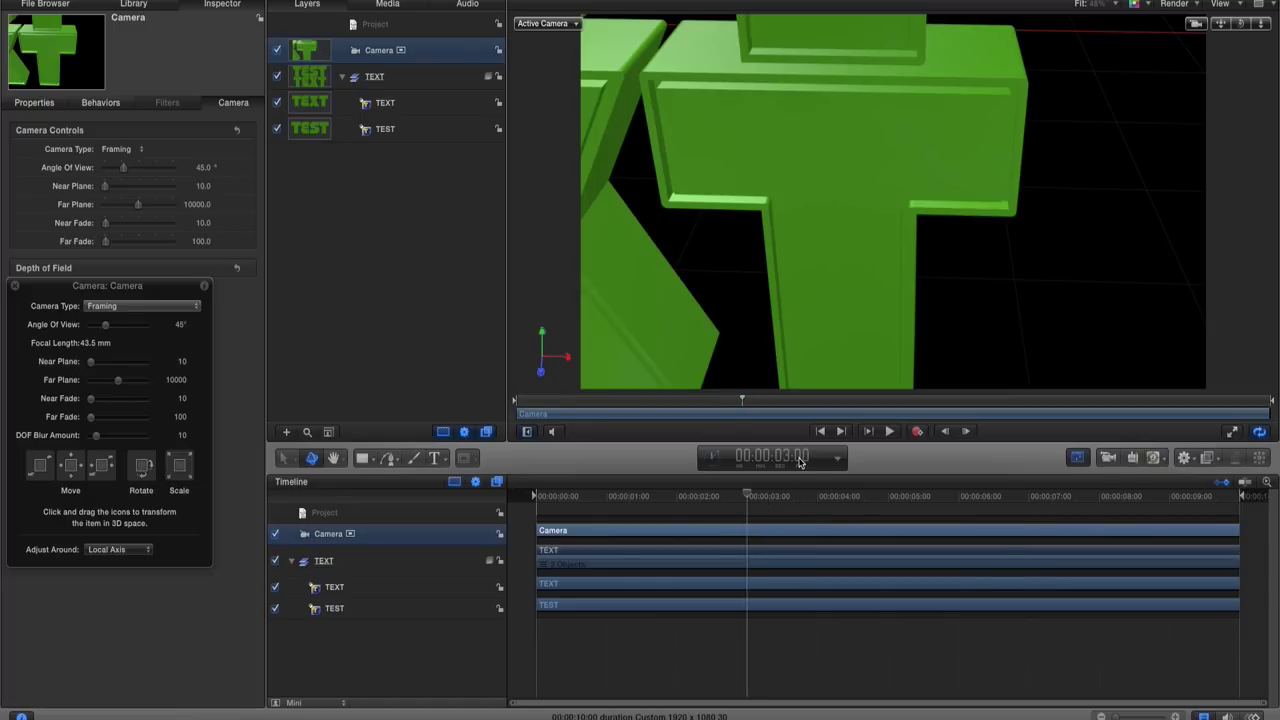
left_click(800, 458)
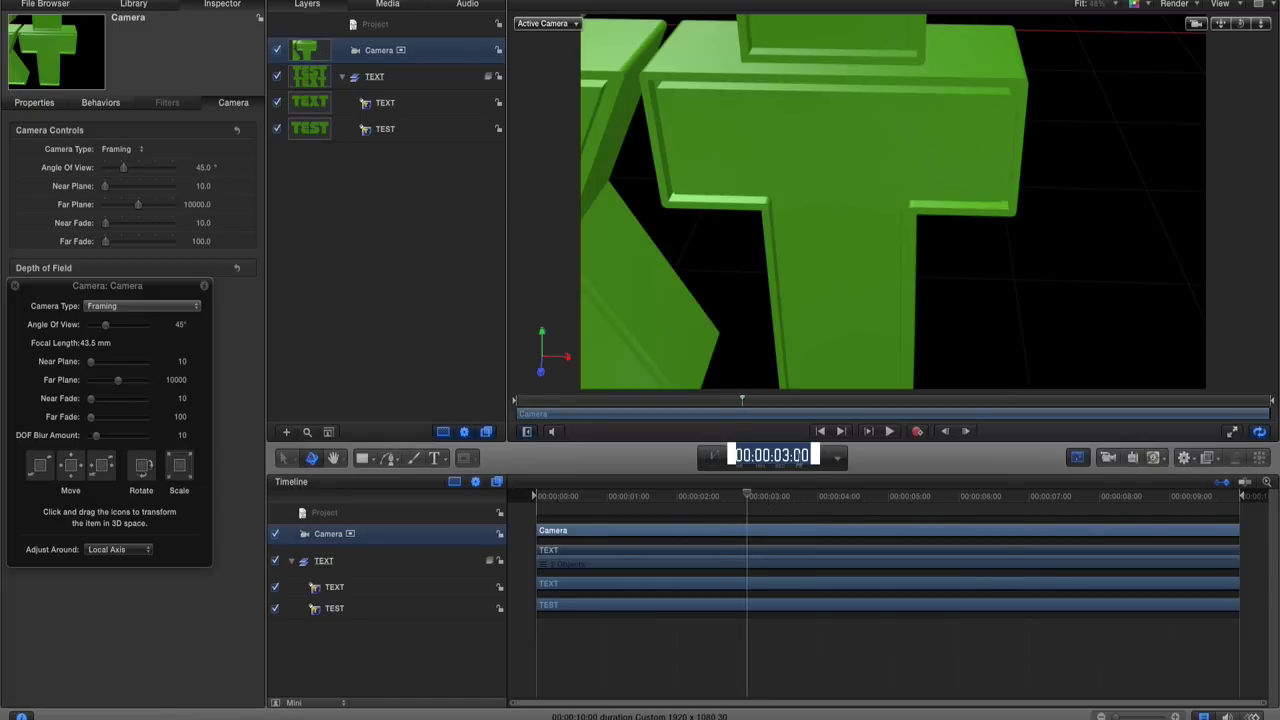
left_click(782, 496)
left_click_drag(752, 498, 748, 497)
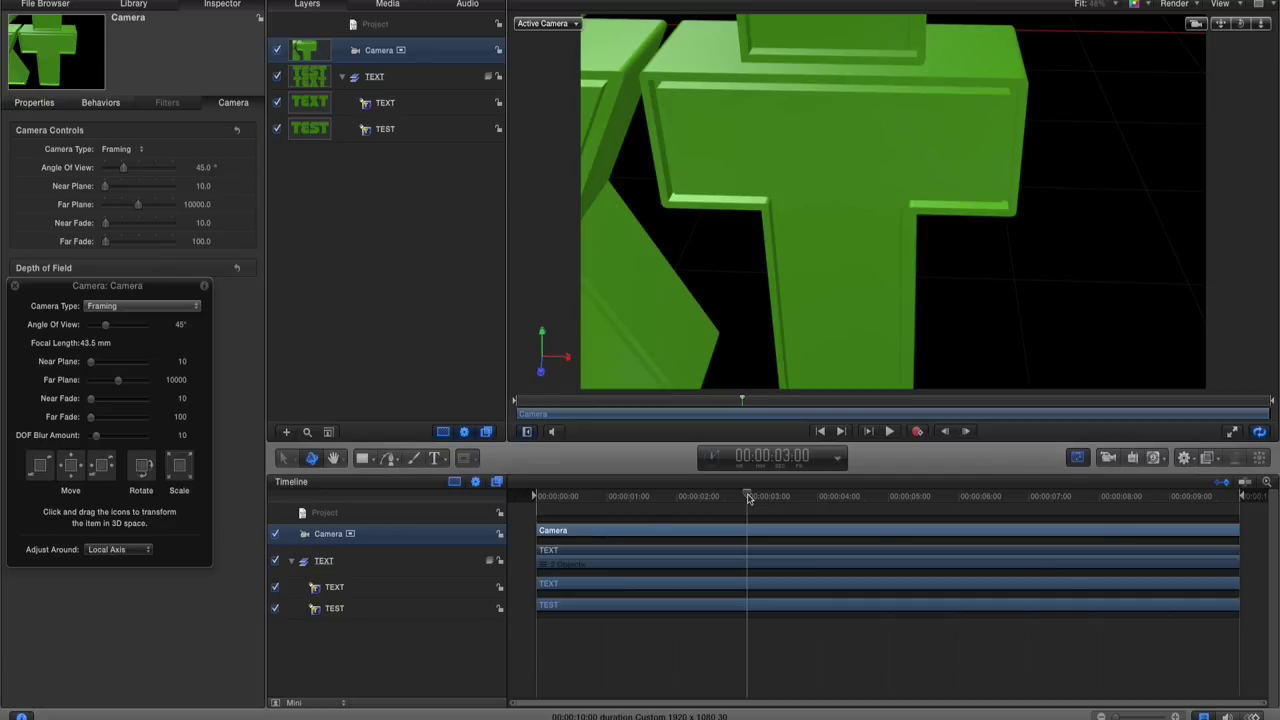
key("o")
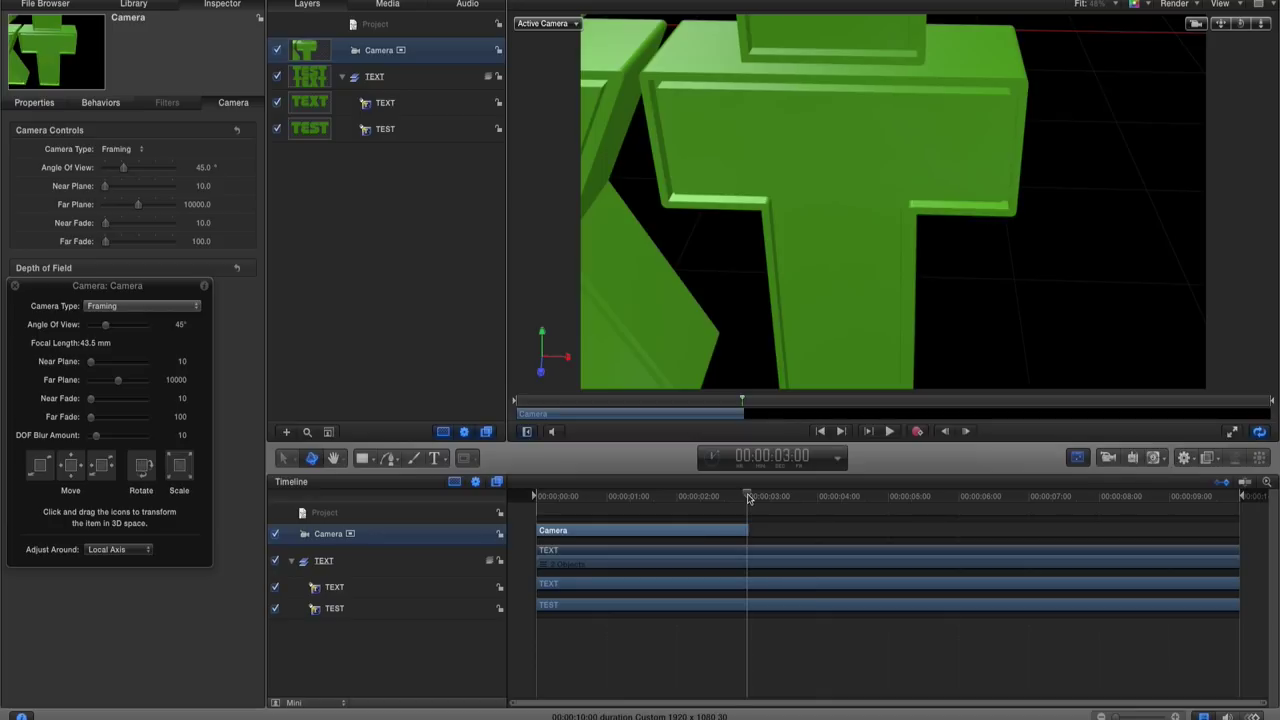
Step: Record a camera animation from the timeline start to 00:00:03:00, moving the camera across TEXT toward its first letters
left_click_drag(749, 498, 531, 498)
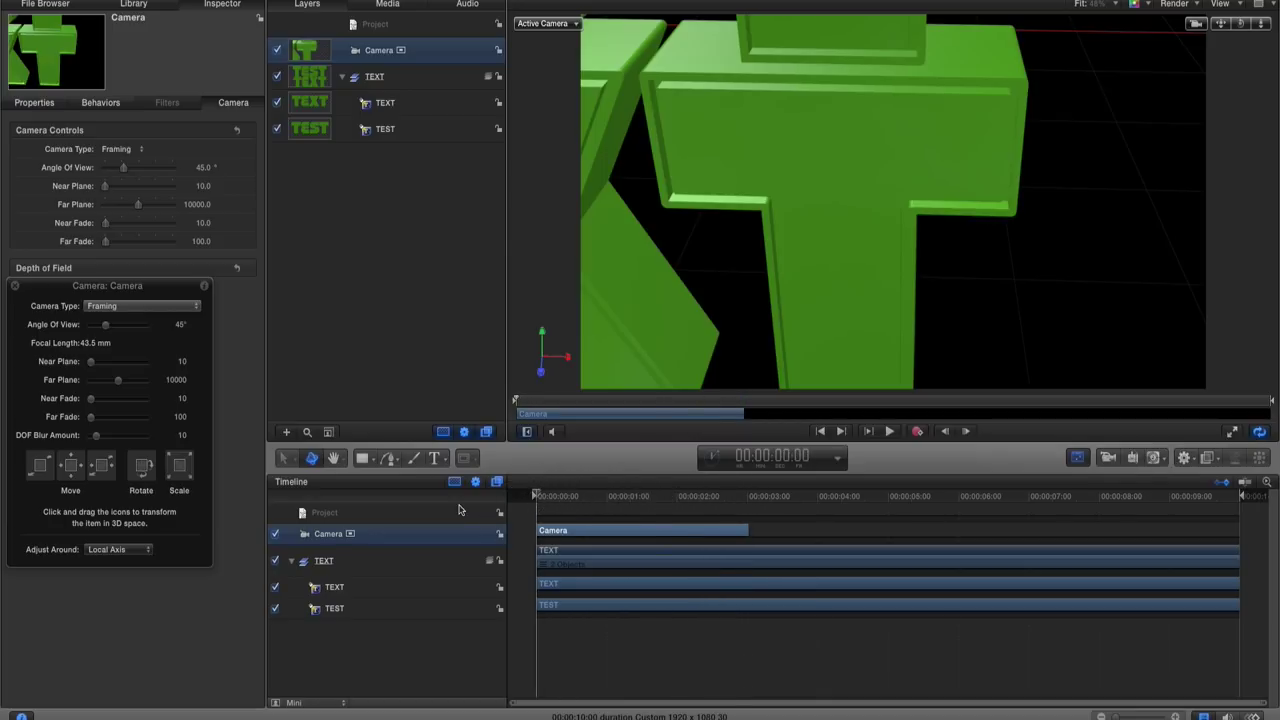
left_click(916, 432)
left_click_drag(537, 497, 746, 497)
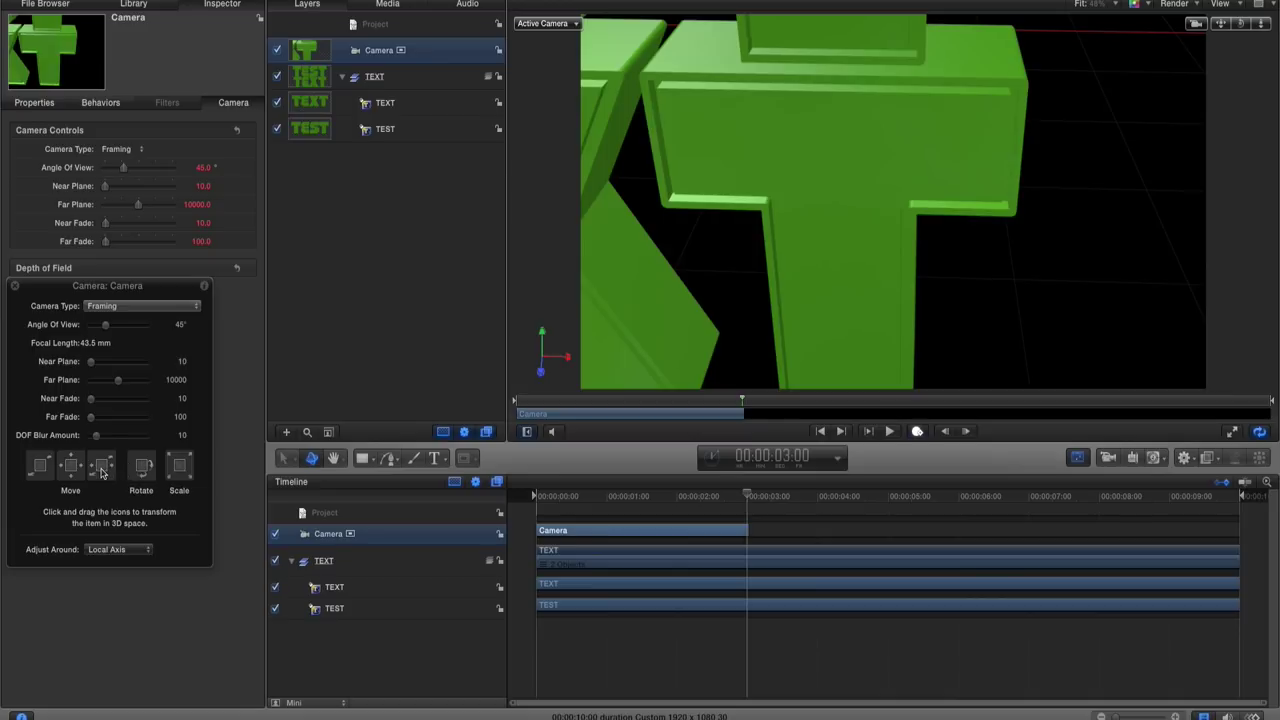
left_click_drag(95, 470, 3, 460)
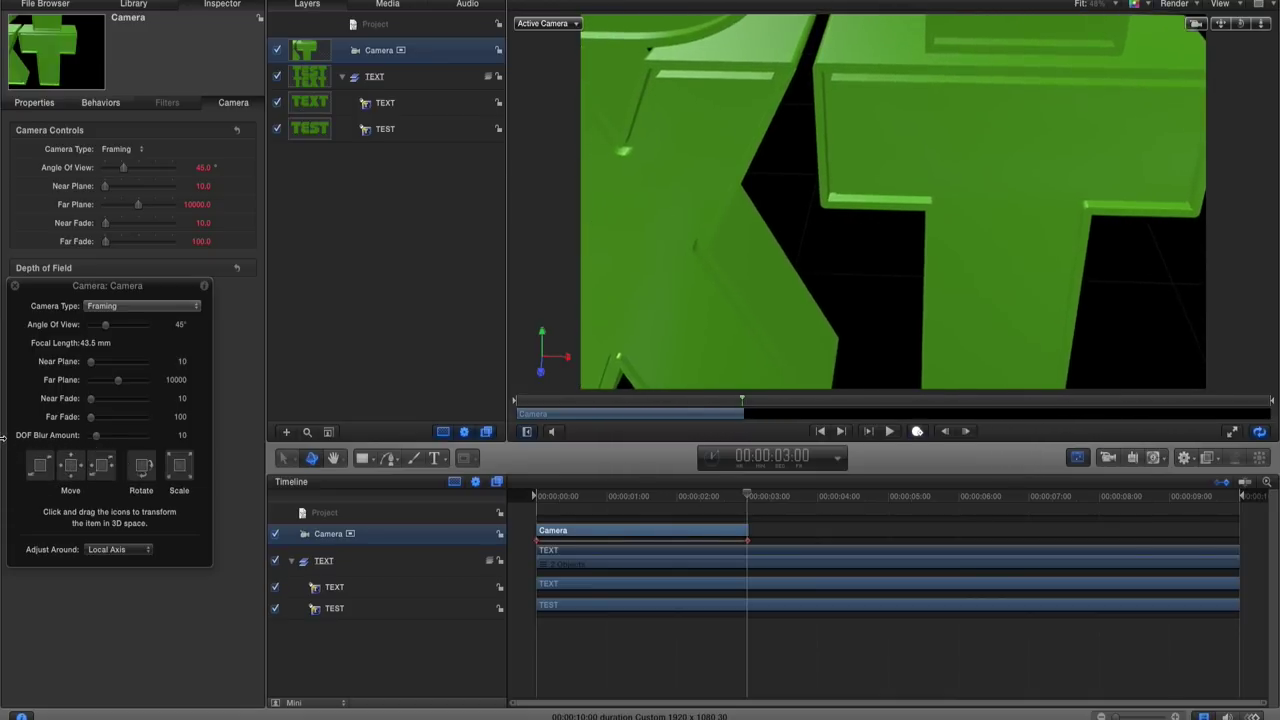
left_click_drag(101, 470, 5, 622)
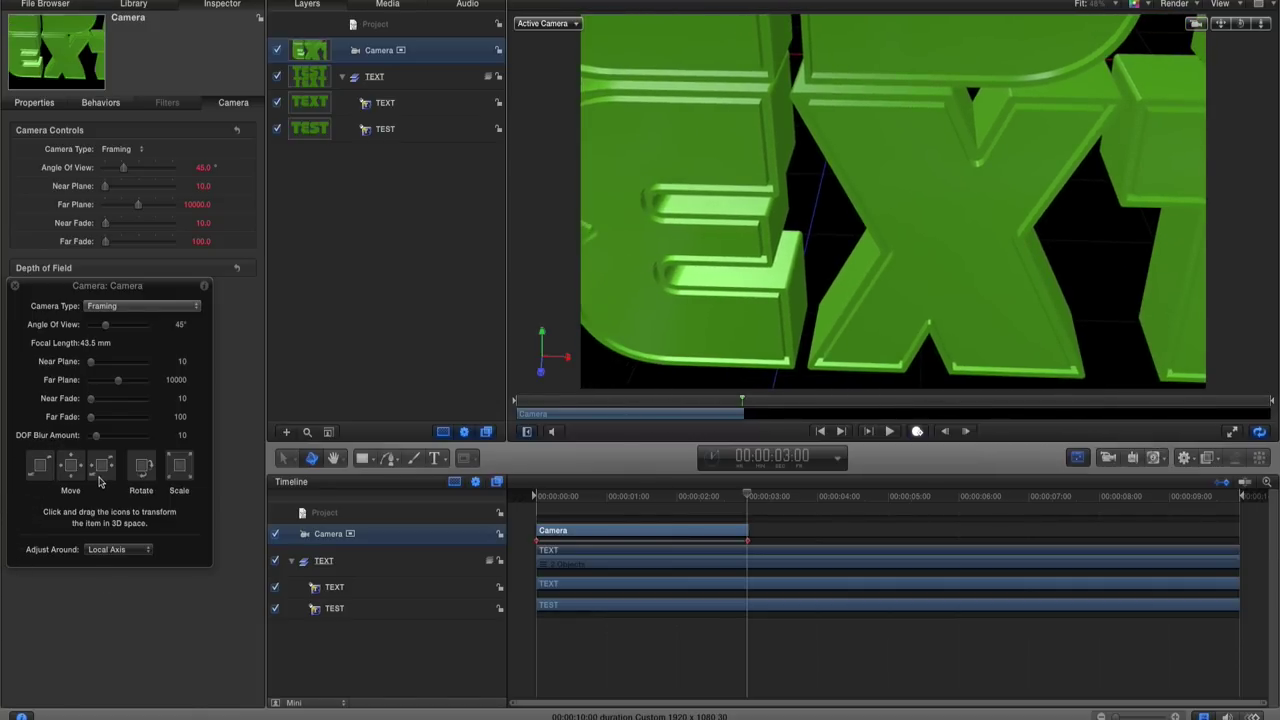
left_click_drag(102, 468, 5, 456)
left_click_drag(107, 478, 40, 460)
Step: Move the camera at 00:00:03:00 up and across to frame the first T of TEST and stop keyframe recording
left_click_drag(103, 286, 491, 268)
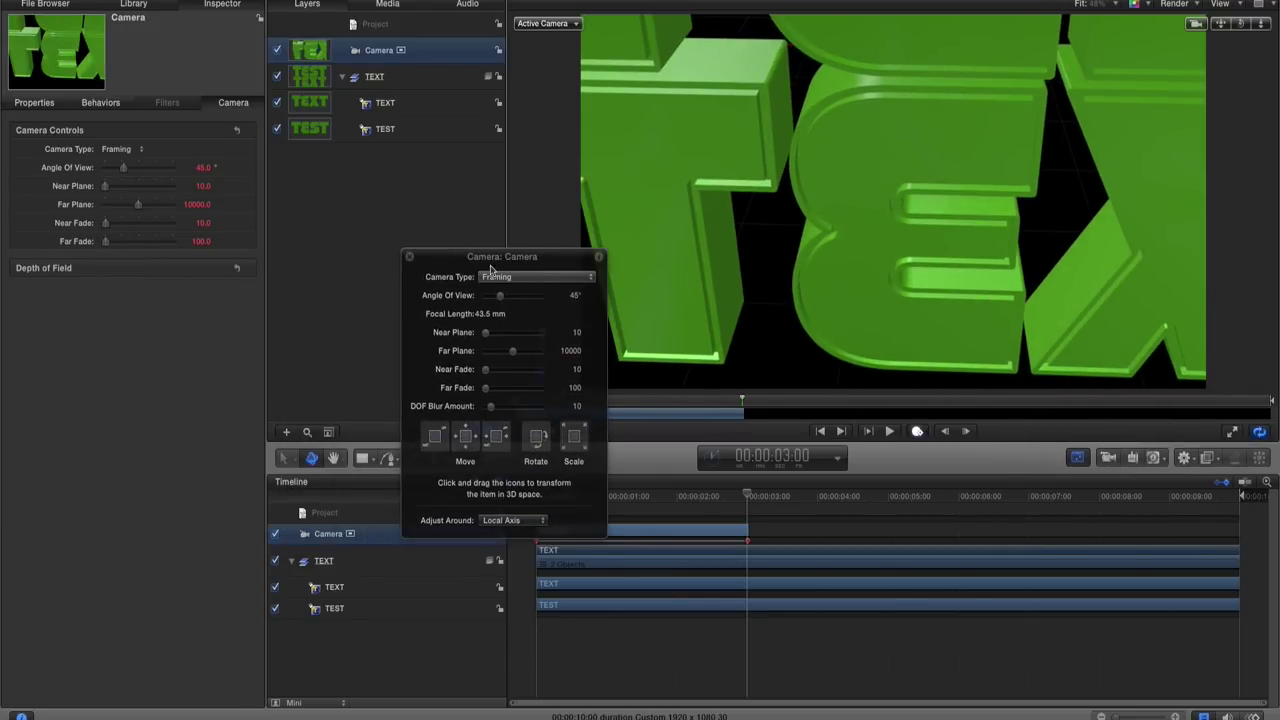
left_click_drag(505, 445, 380, 422)
left_click_drag(466, 436, 478, 172)
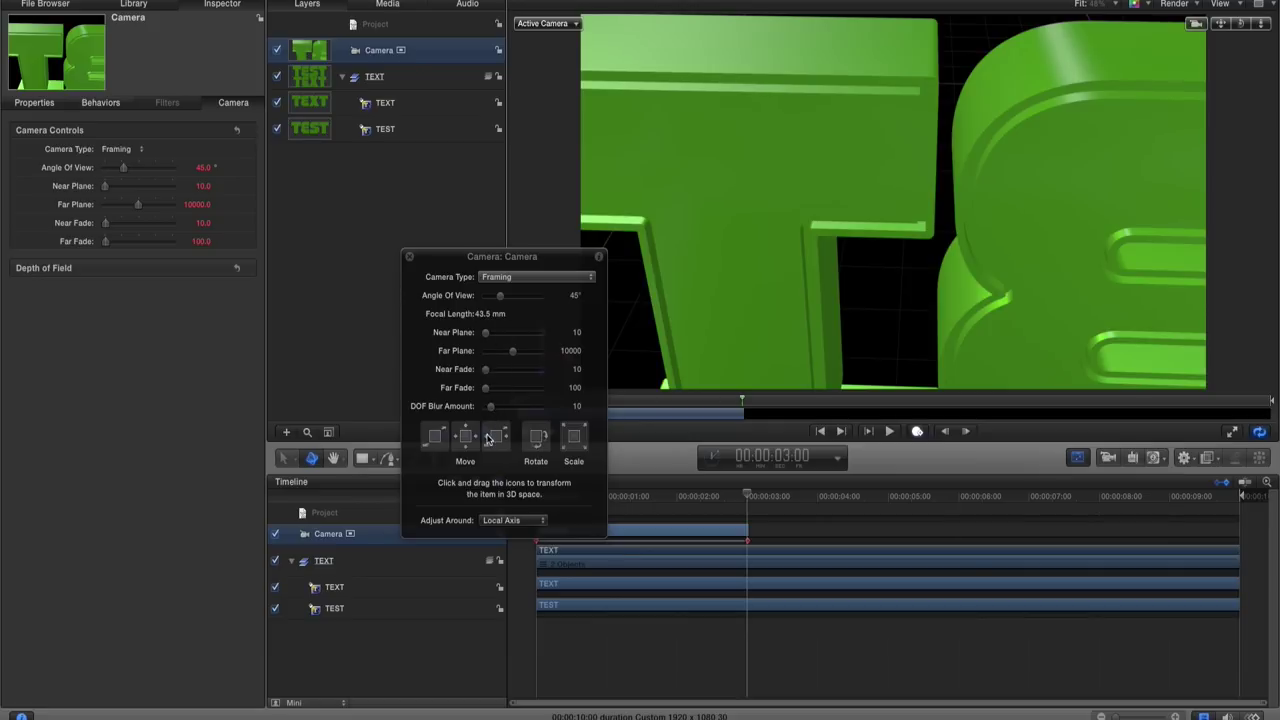
left_click_drag(488, 438, 406, 440)
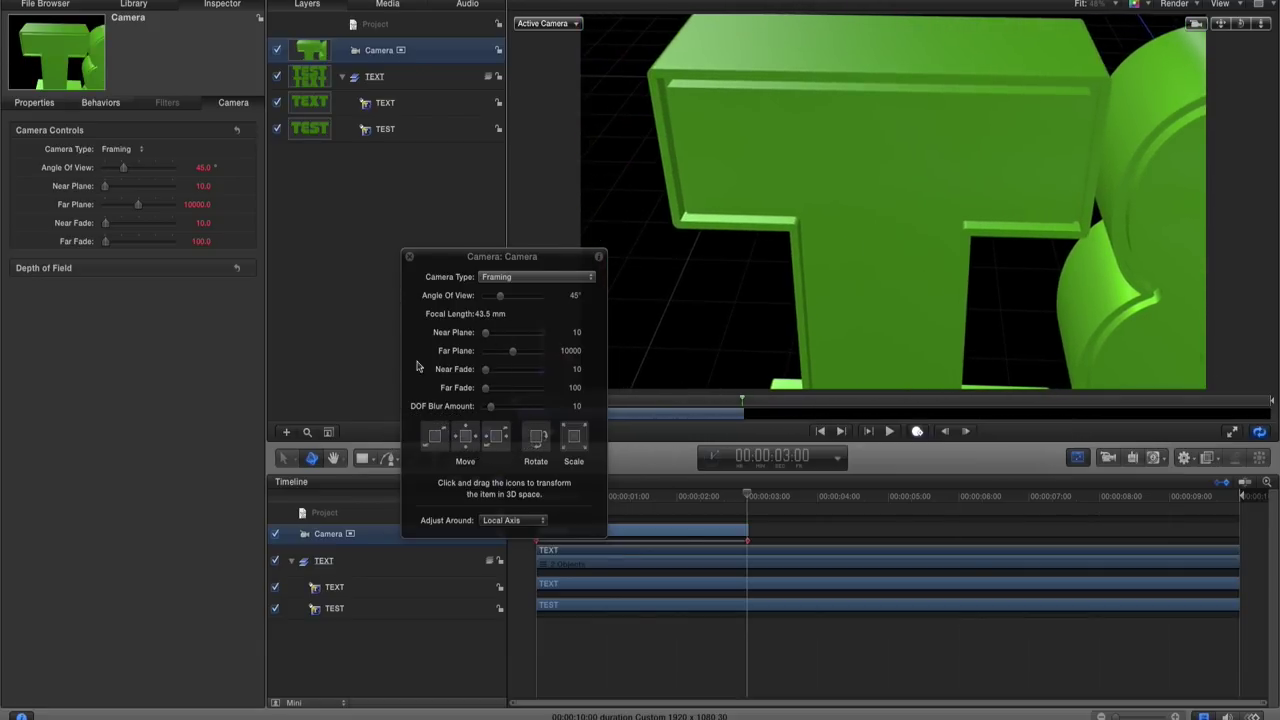
left_click_drag(435, 260, 220, 268)
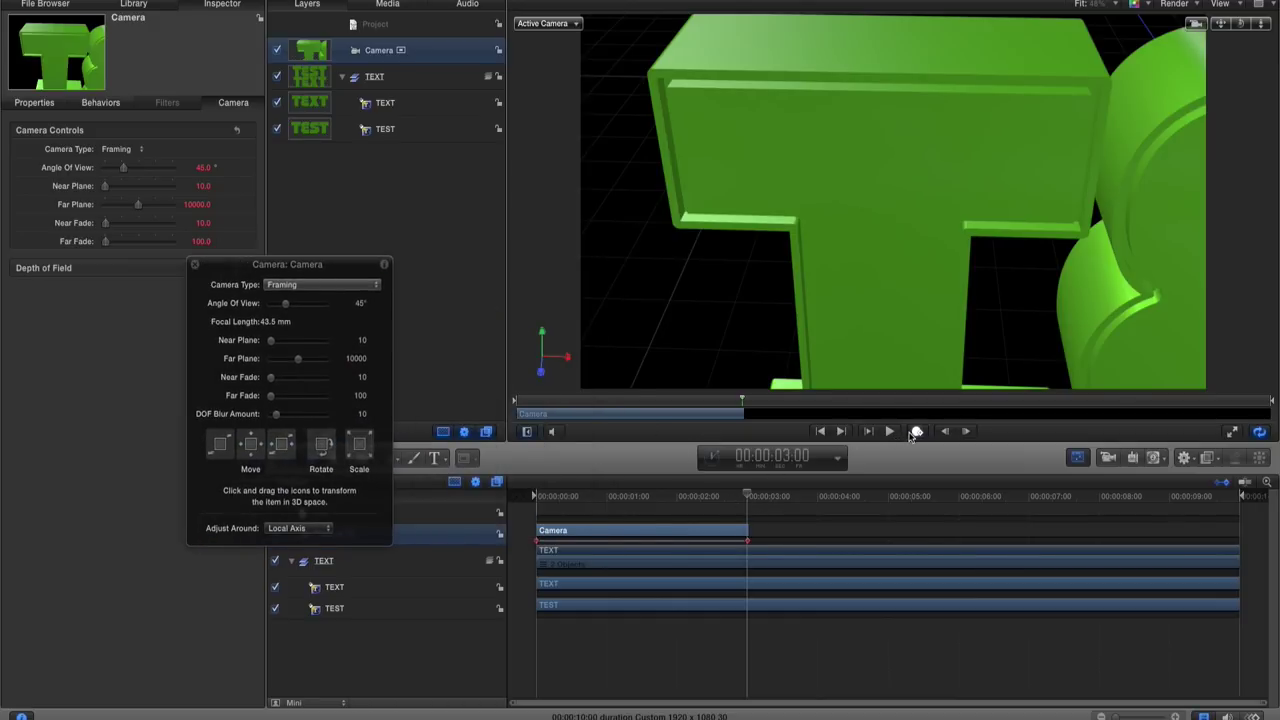
left_click(916, 432)
Step: Play the camera animation from the start to check the move between the two letters
left_click_drag(747, 494, 534, 494)
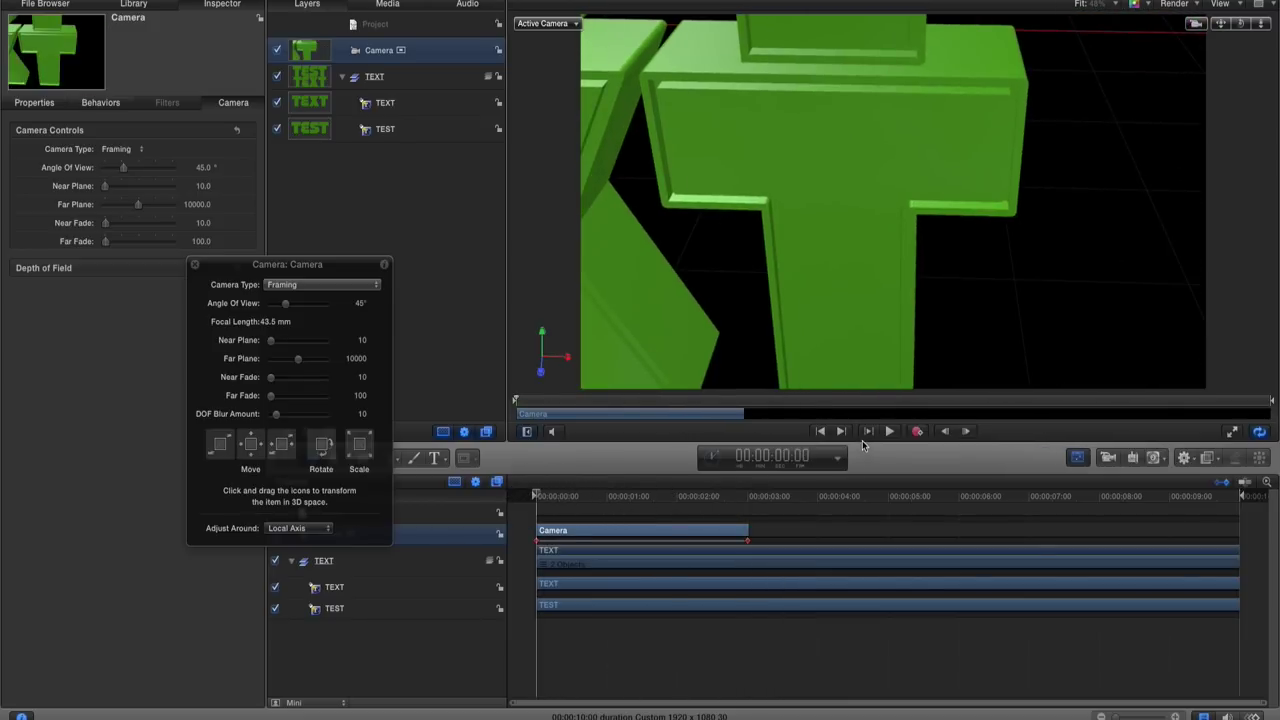
left_click(889, 433)
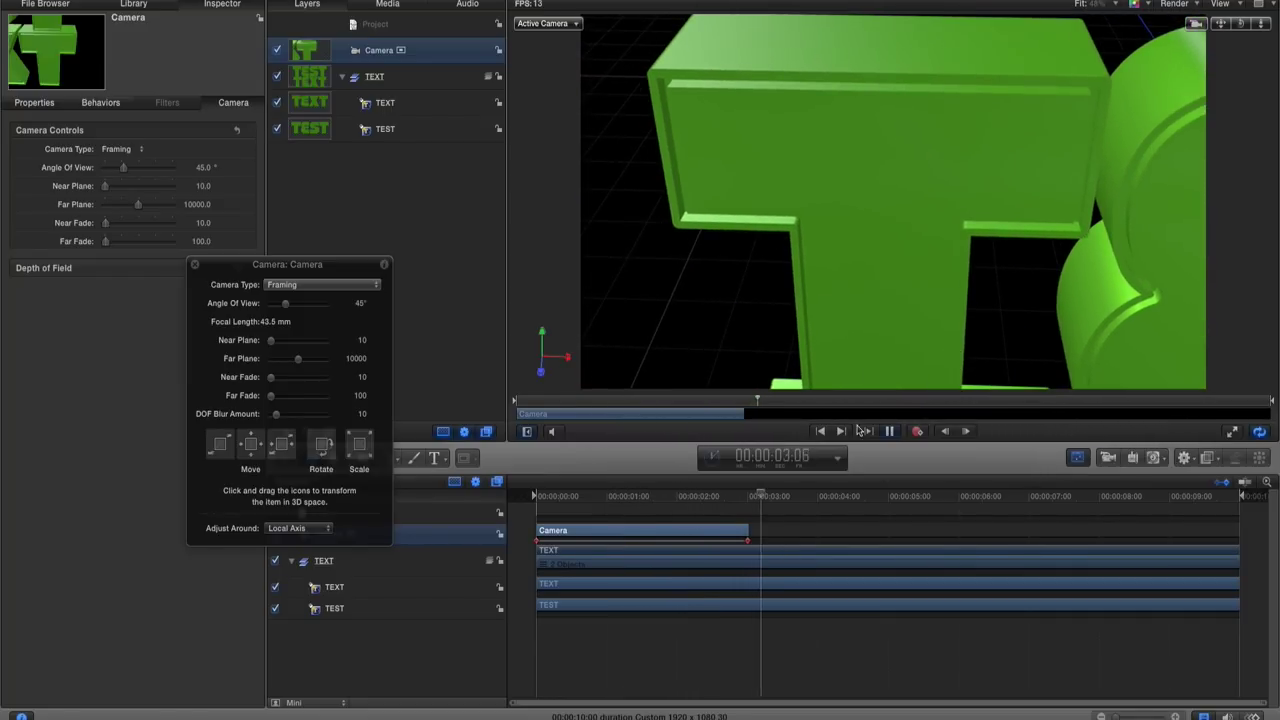
left_click(890, 430)
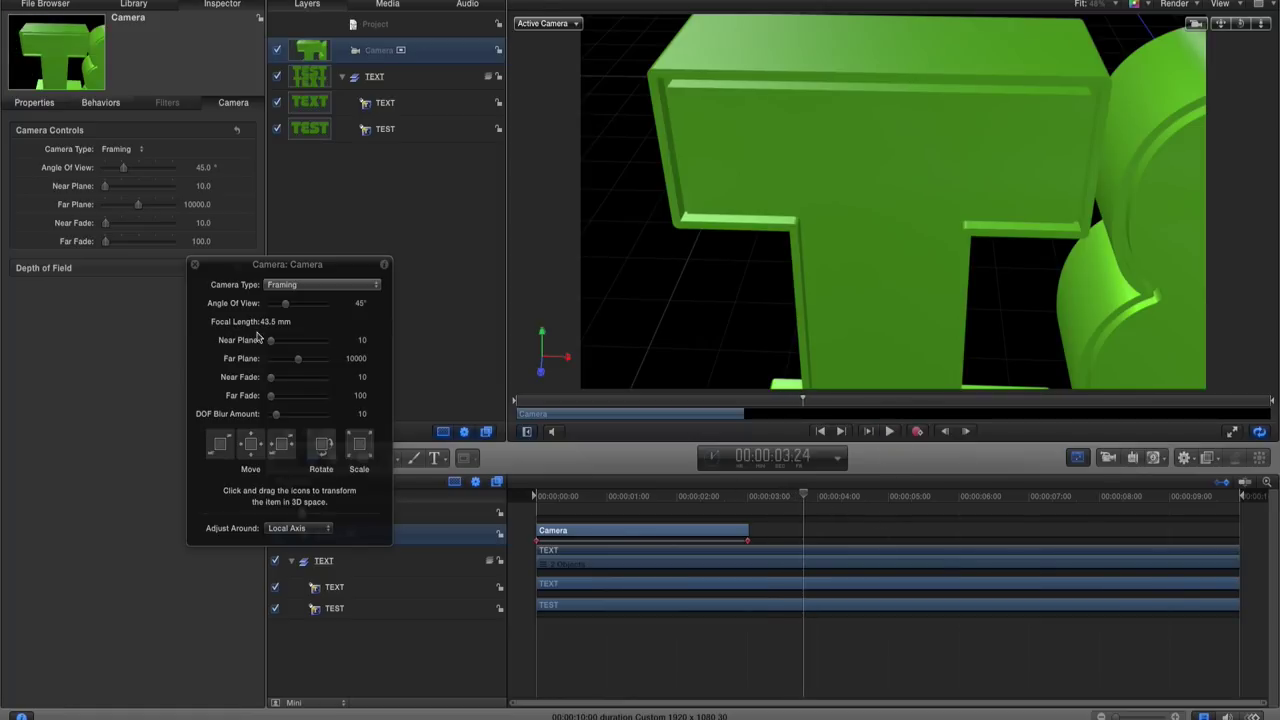
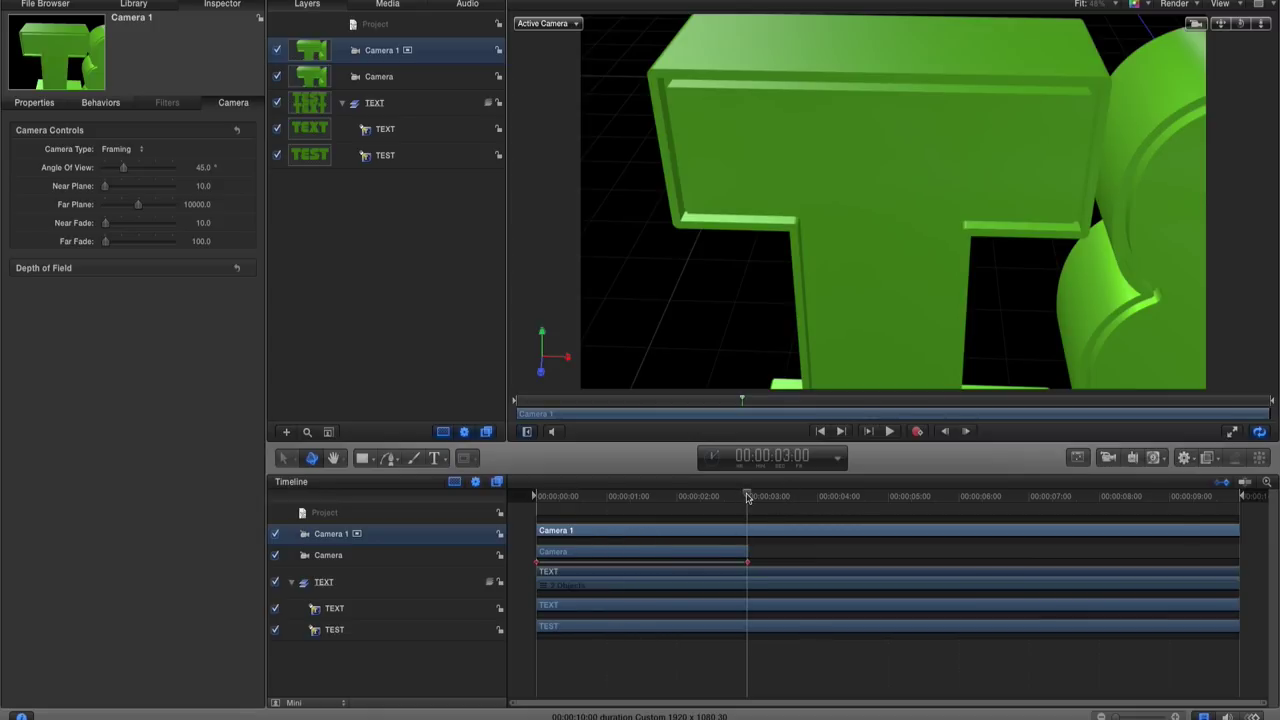
Step: Trim Camera 1 so that it runs from 00:00:03:00 to 00:00:06:00
key("i")
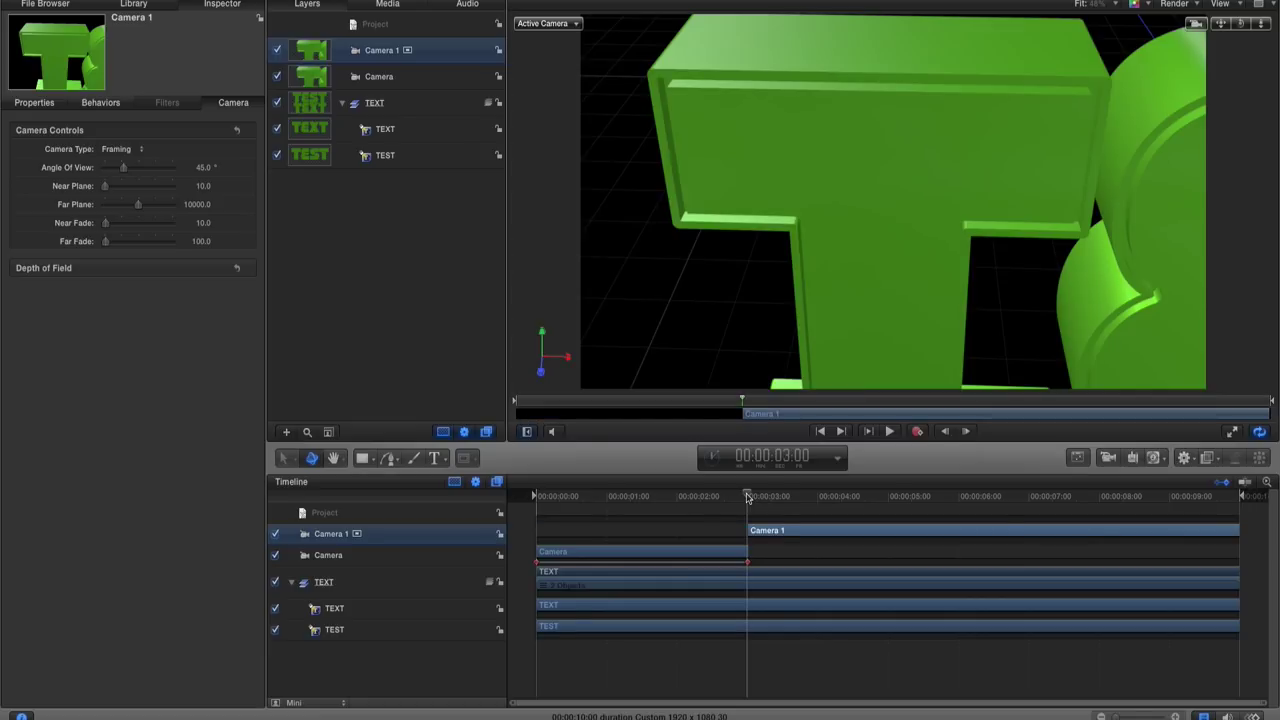
left_click_drag(747, 497, 959, 505)
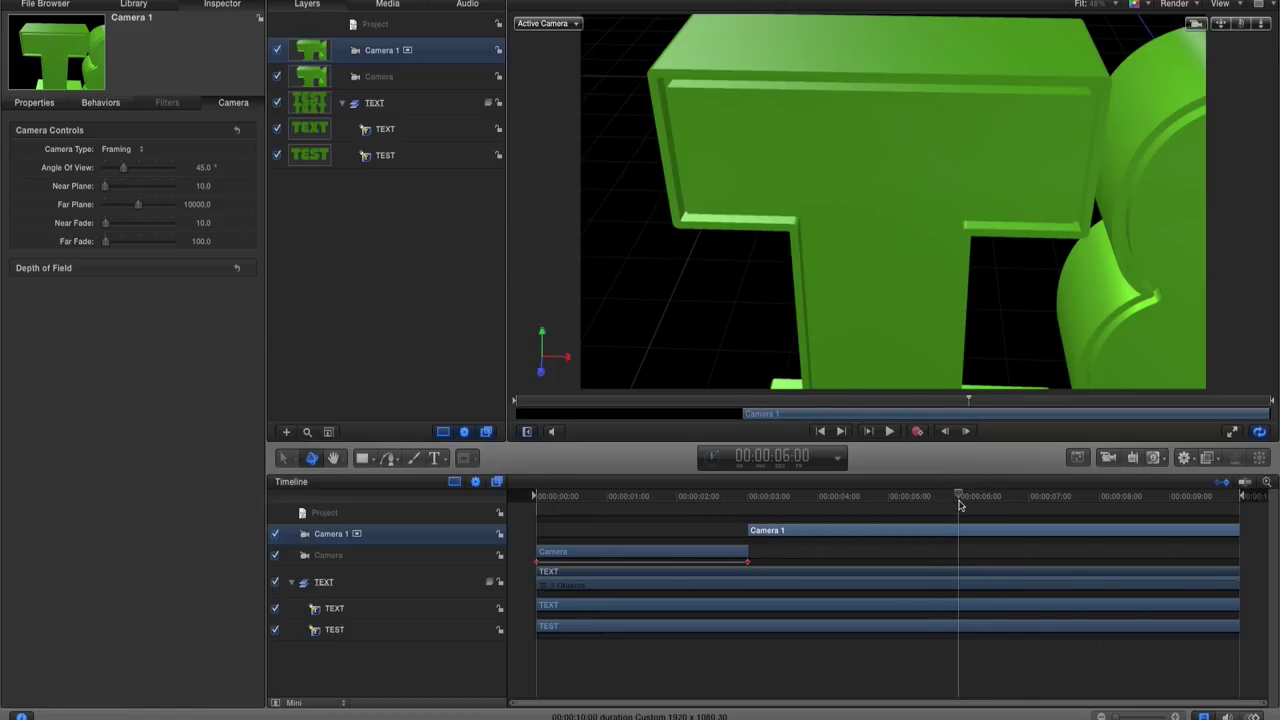
key("o")
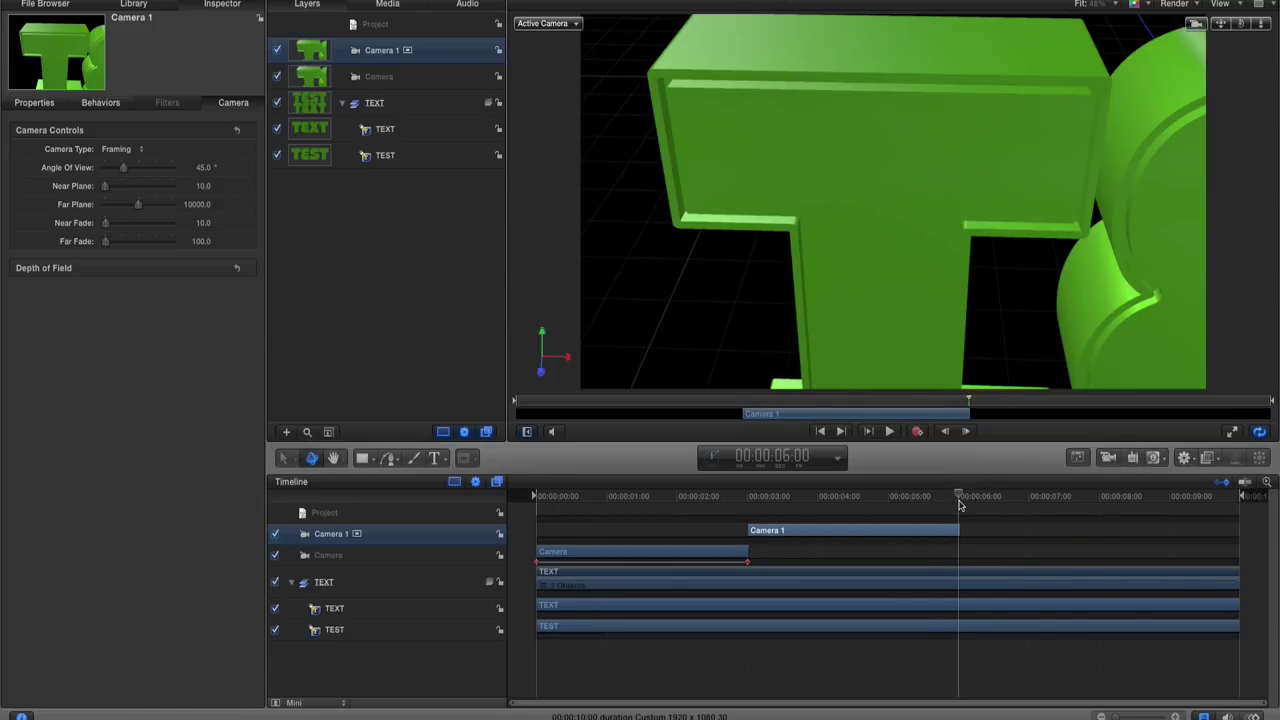
Step: Add position keyframes on X, Y and Z for Camera 1 at 00:00:03:00
left_click_drag(959, 497, 748, 503)
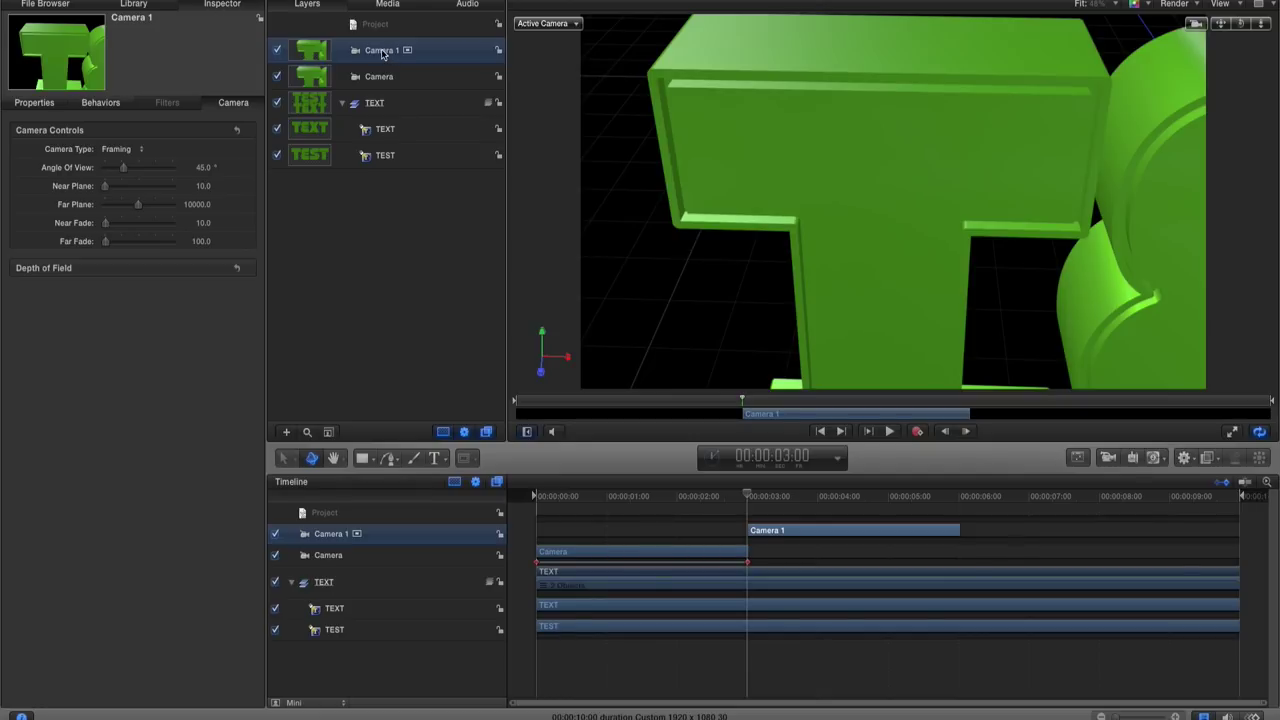
left_click(41, 106)
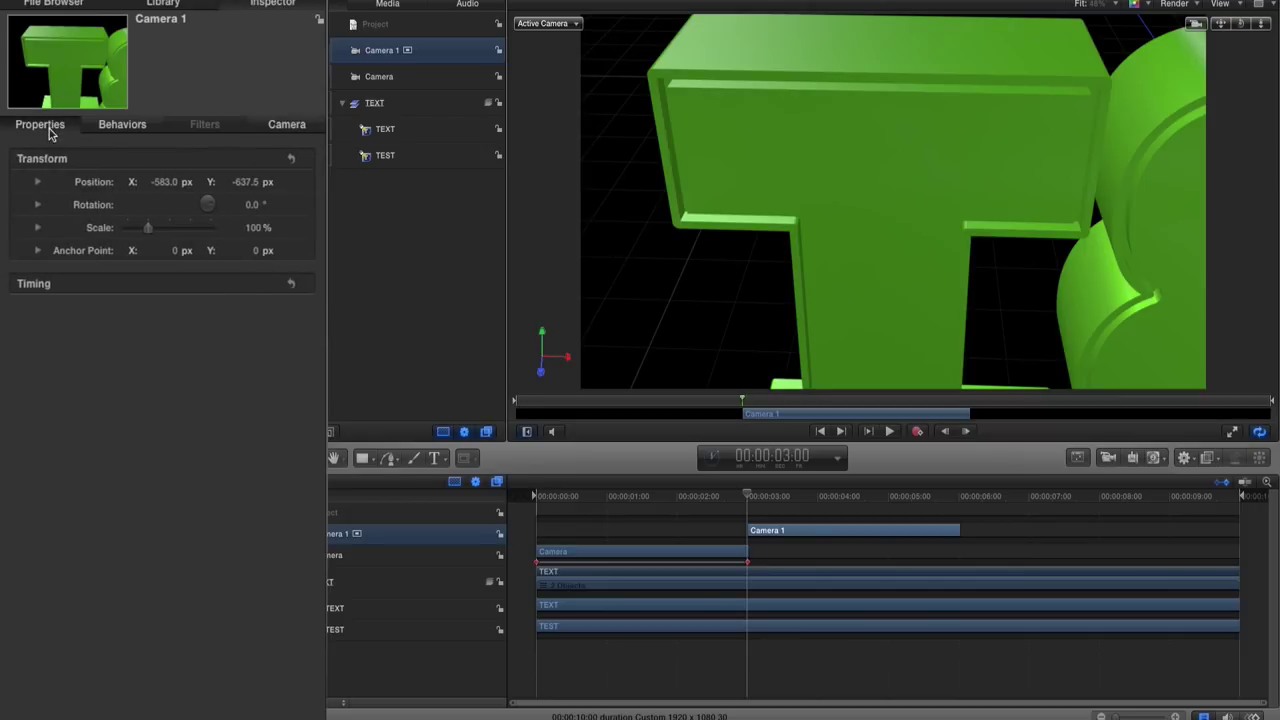
left_click(38, 183)
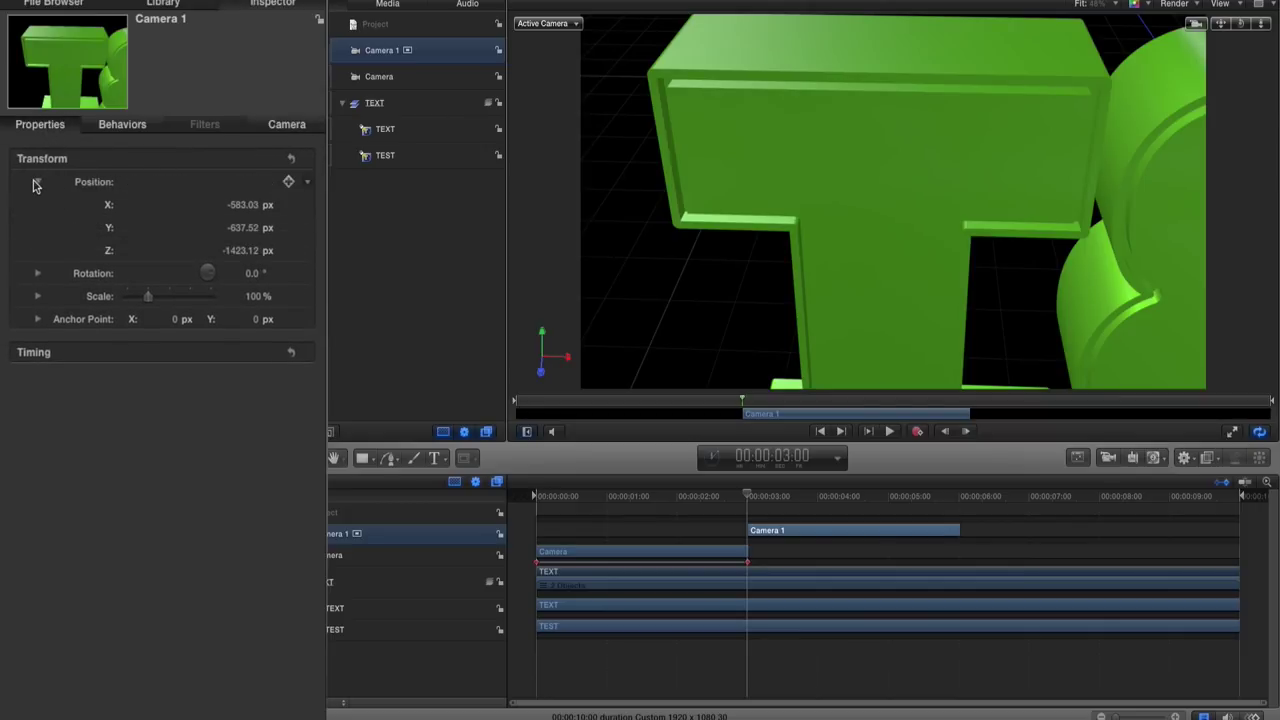
left_click(288, 183)
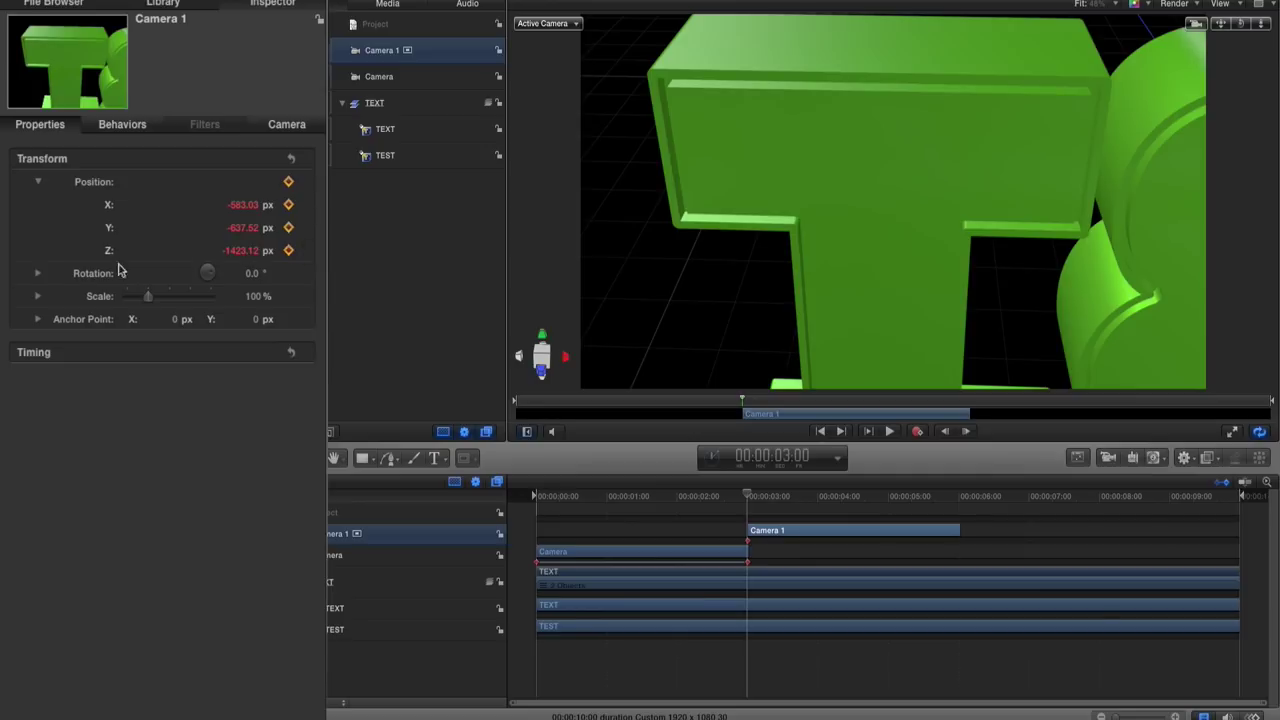
Step: Move Camera 1 at 00:00:03:00 to about X -57.74, Y -531.98, Z -1553.04 px, framing the gap between two letter tops
left_click(38, 275)
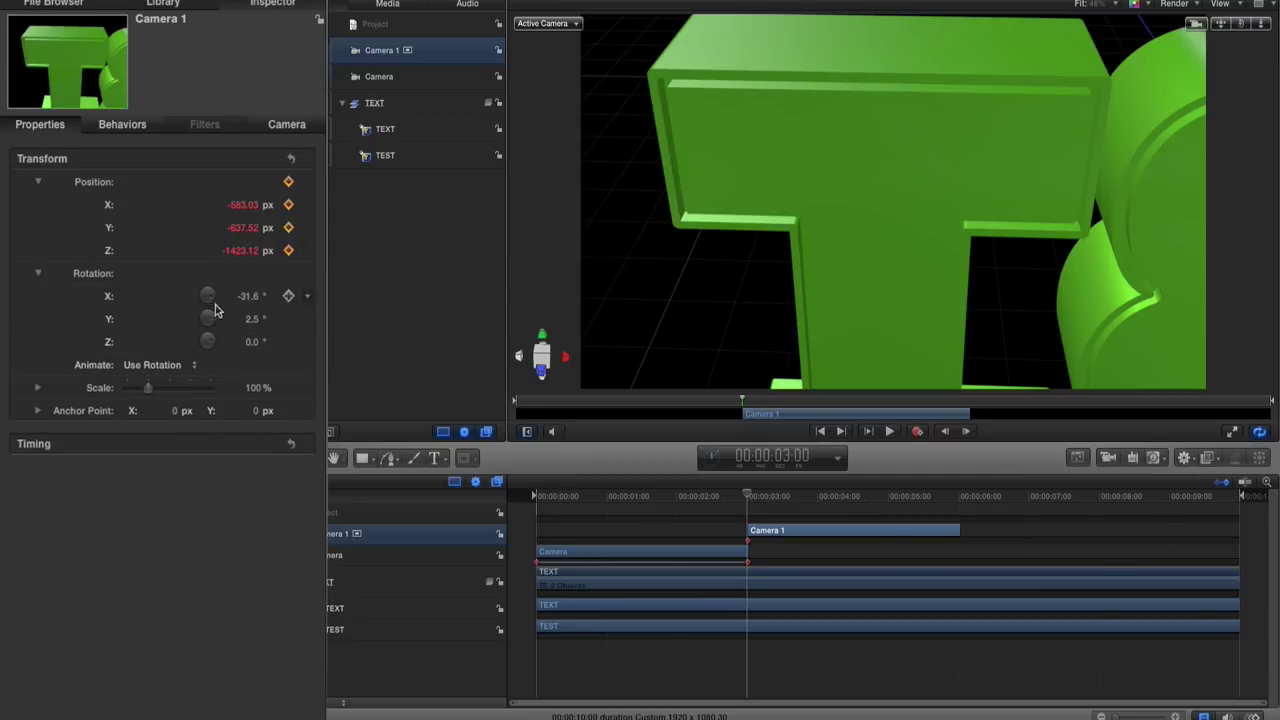
left_click_drag(252, 345, 251, 323)
left_click_drag(239, 251, 238, 252)
left_click(240, 228)
left_click_drag(241, 205, 243, 206)
left_click_drag(240, 251, 244, 285)
left_click_drag(240, 209, 229, 251)
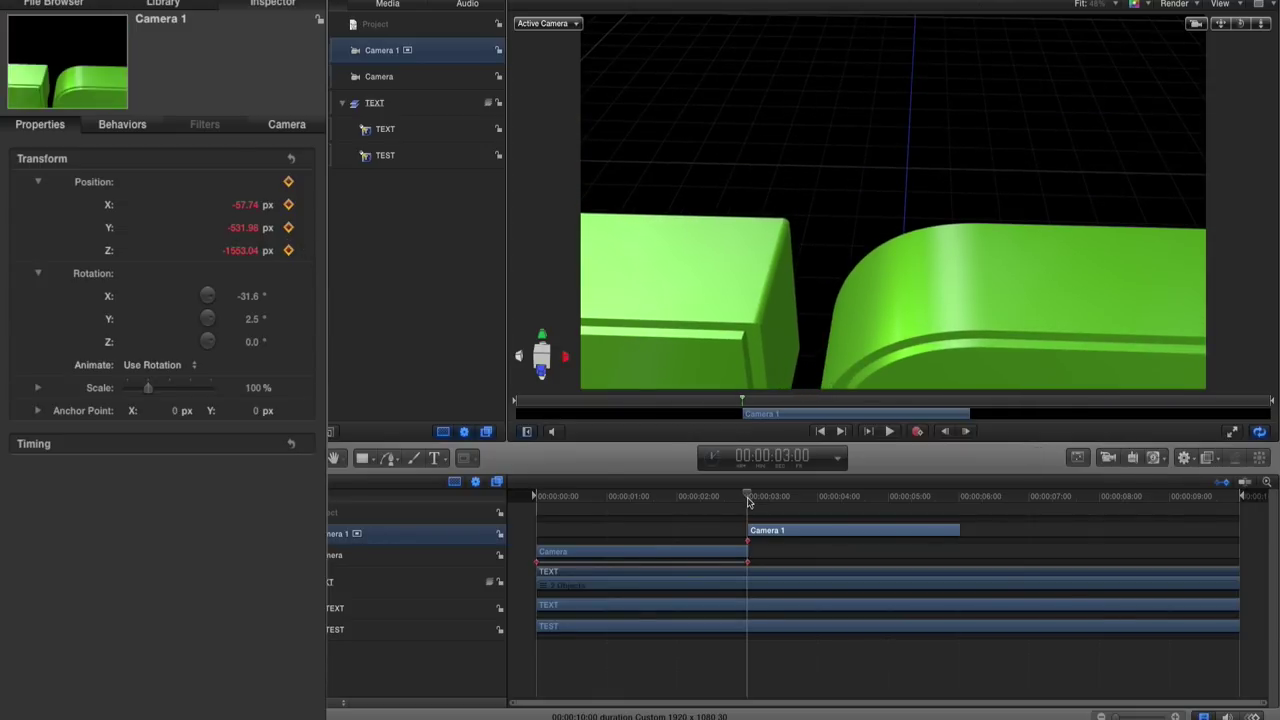
Step: At 00:00:06:00, pull Camera 1 back to about X -76.94, Y -290.95, Z -544.04 px to frame both title lines
left_click_drag(748, 496, 958, 497)
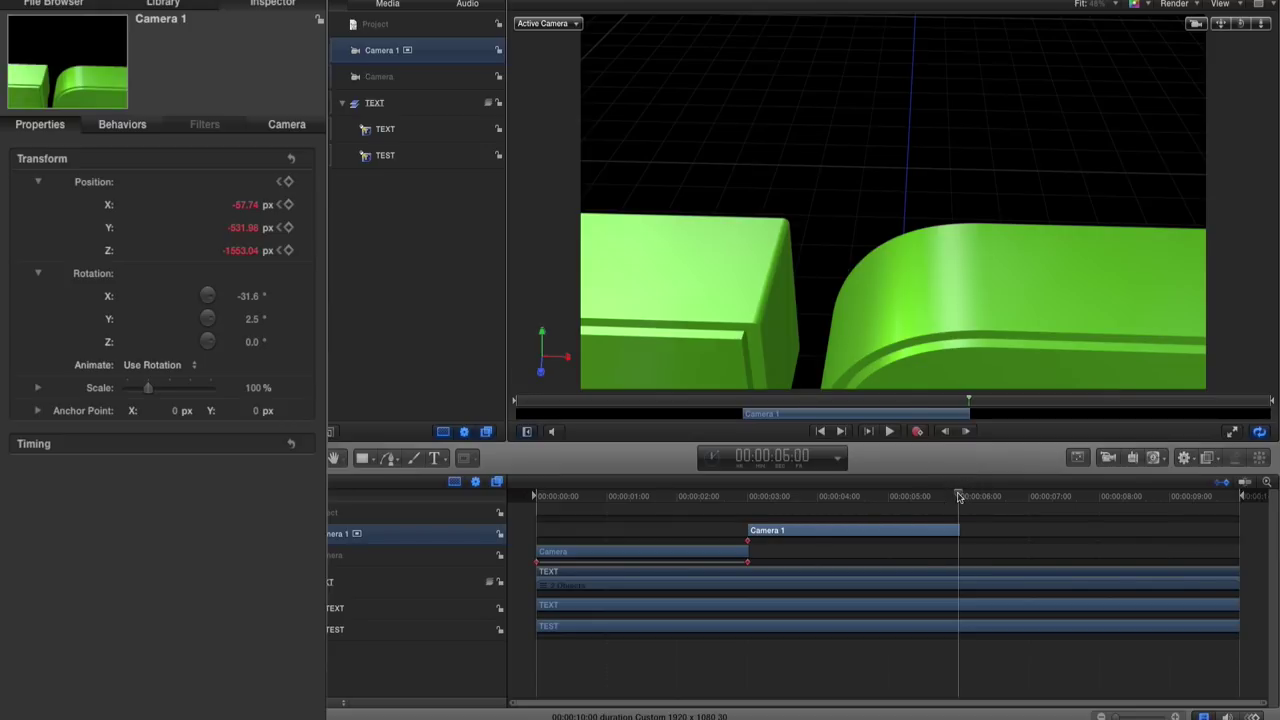
left_click_drag(240, 256, 236, 264)
left_click_drag(246, 205, 237, 251)
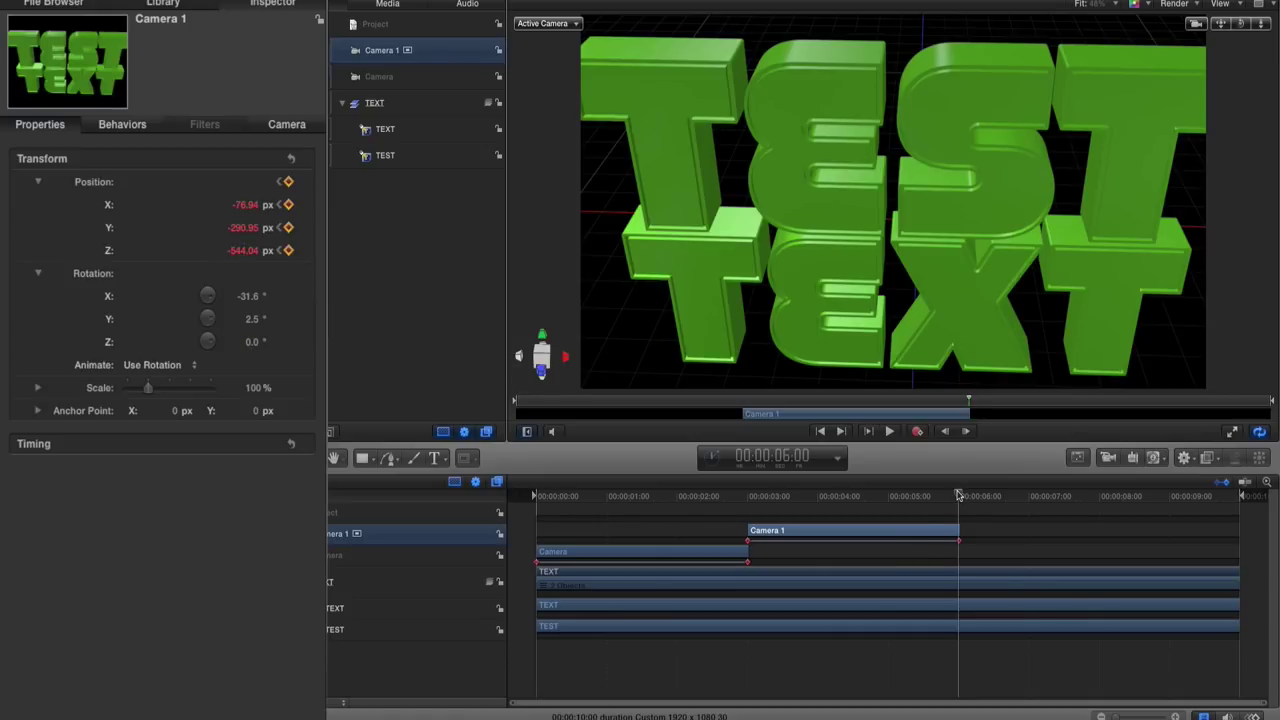
Step: Play Camera 1's move from about 00:00:03:00 to check the pull-back from the letters
left_click_drag(958, 494, 745, 497)
key("space")
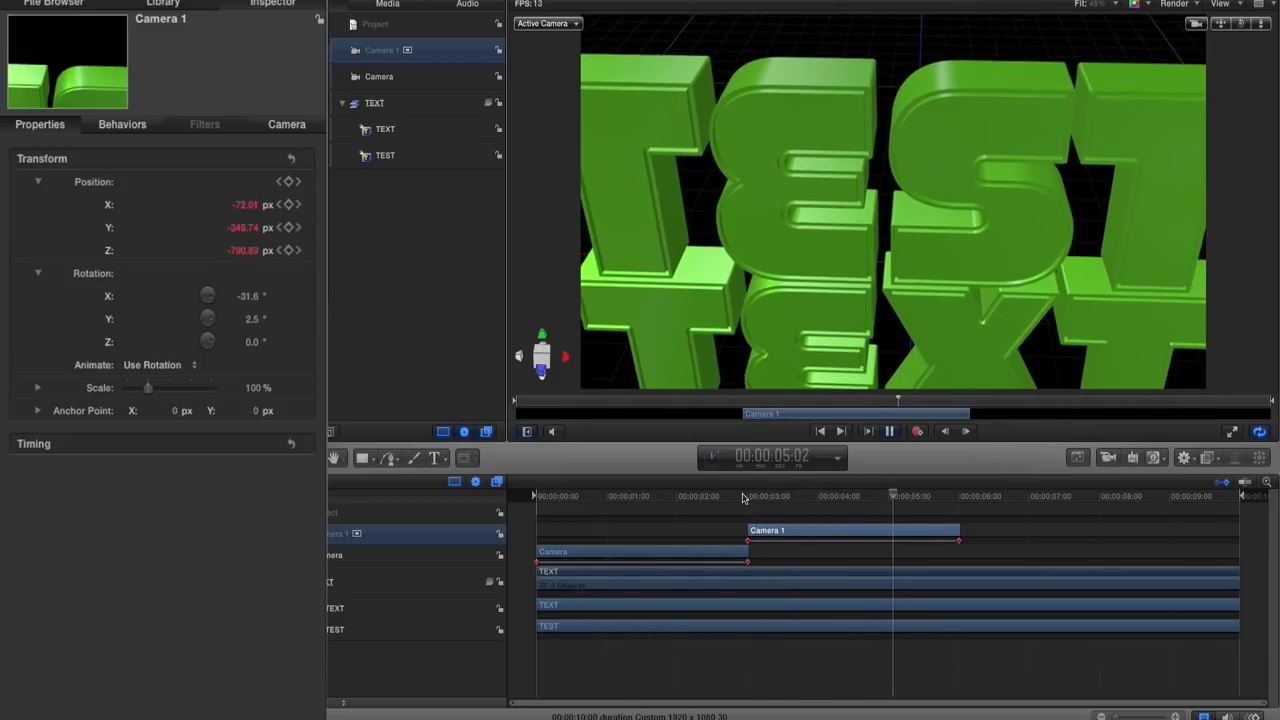
key("space")
Step: Add a third camera and trim its start to 00:00:06:00
left_click(959, 497)
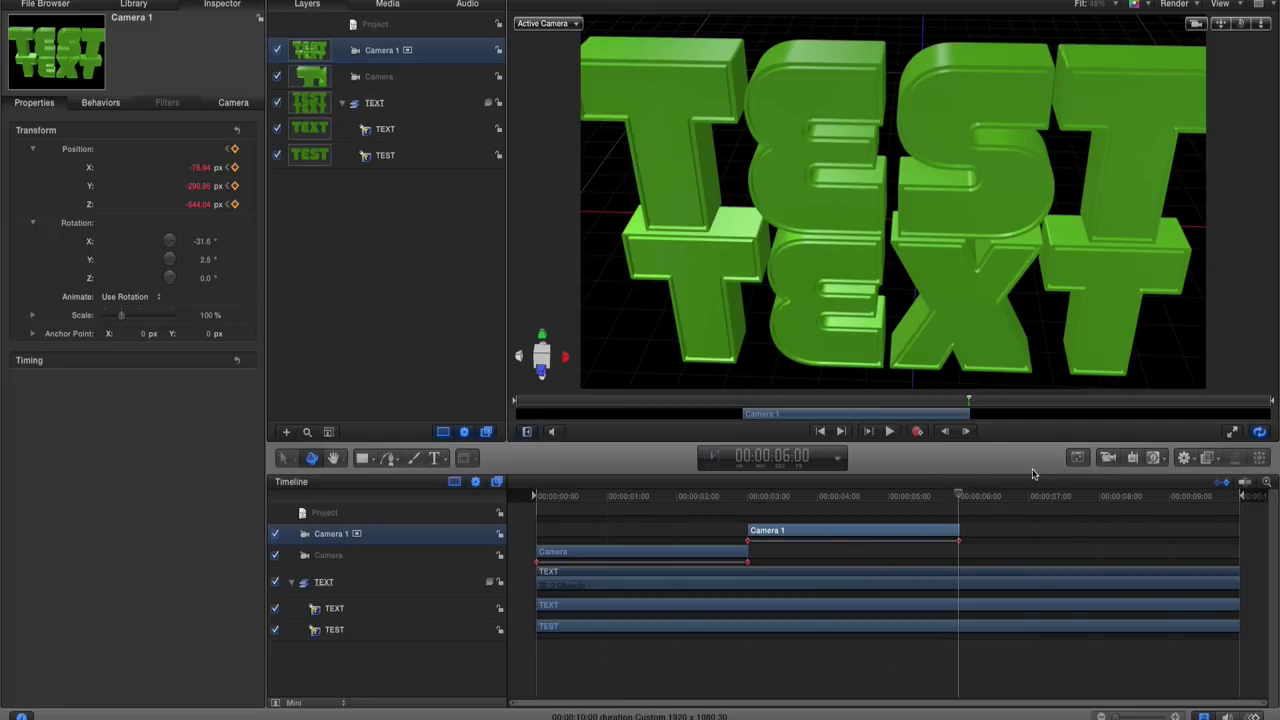
left_click(1107, 458)
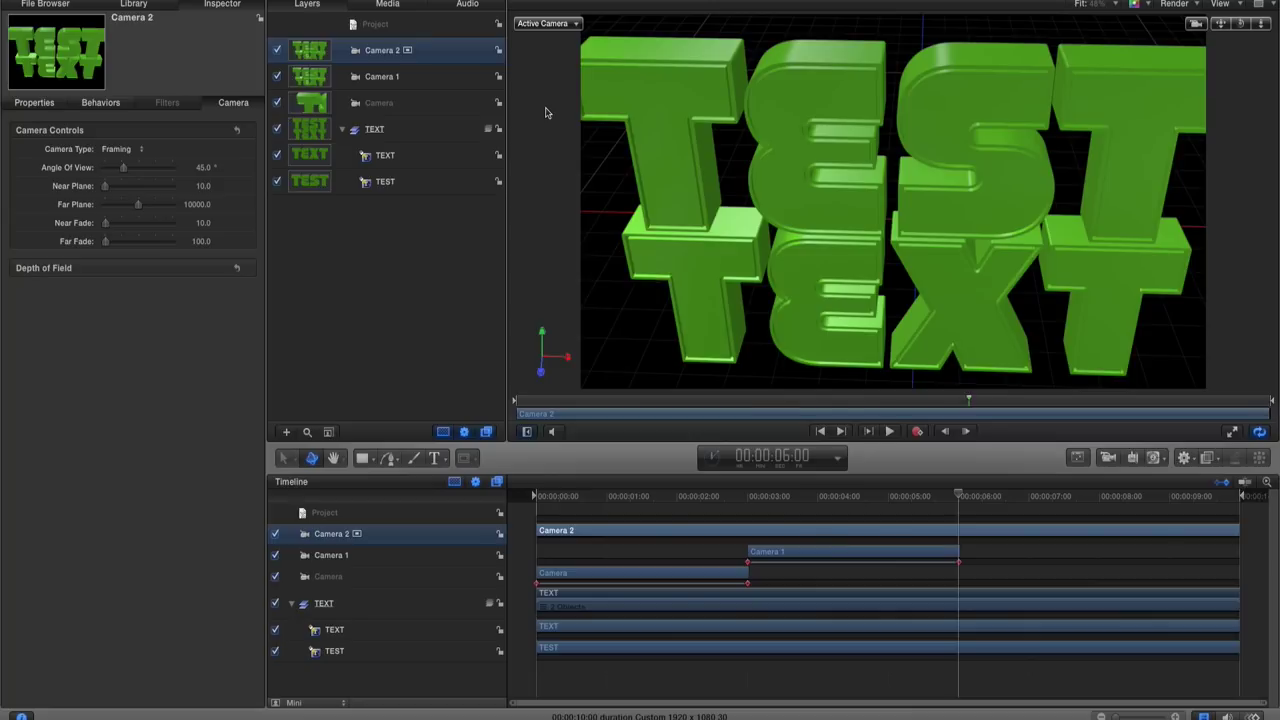
key("i")
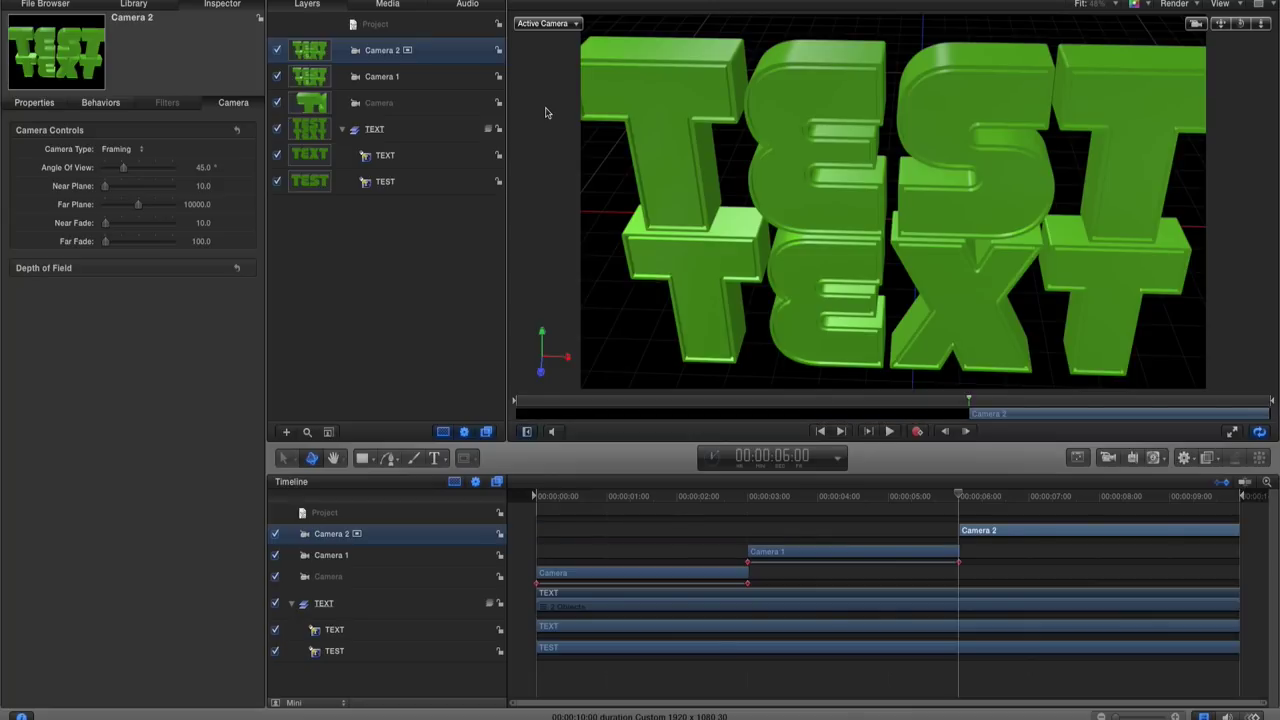
left_click_drag(959, 495, 1169, 497)
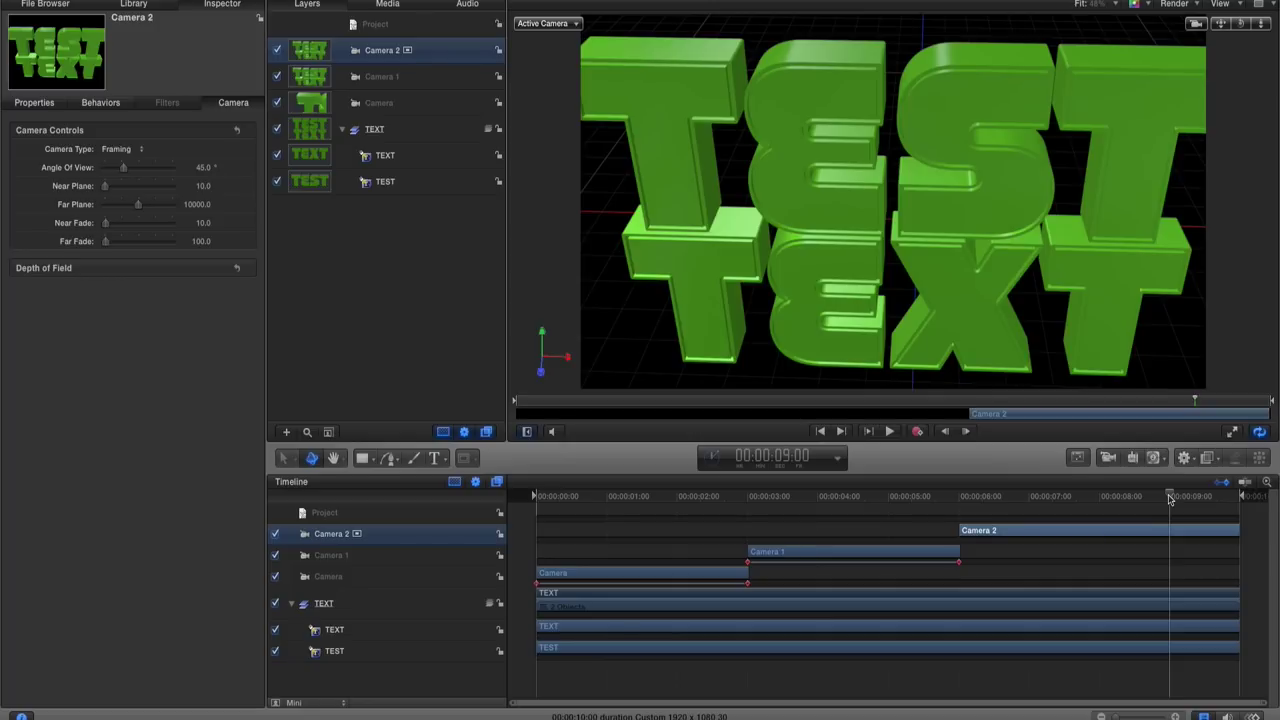
left_click_drag(1169, 496, 959, 496)
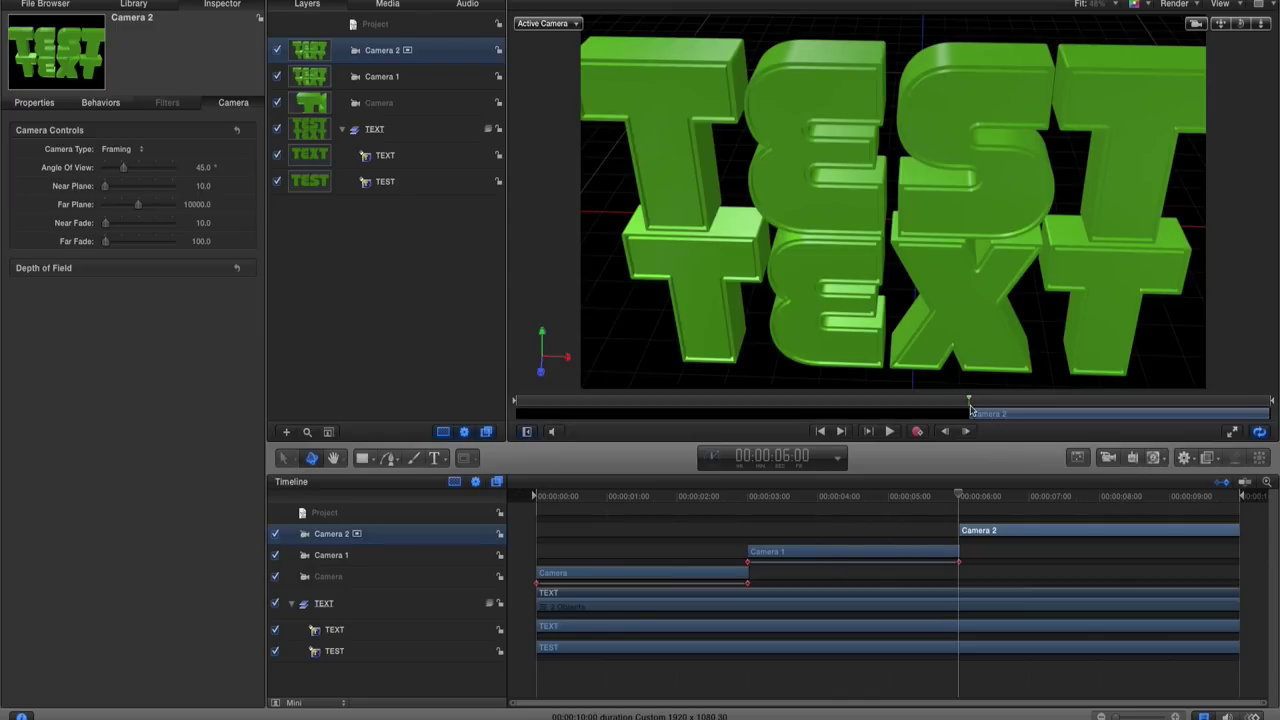
Step: Rotate Camera 2 at 00:00:06:00 for an angled view of the last letters of both title lines
left_click(1076, 458)
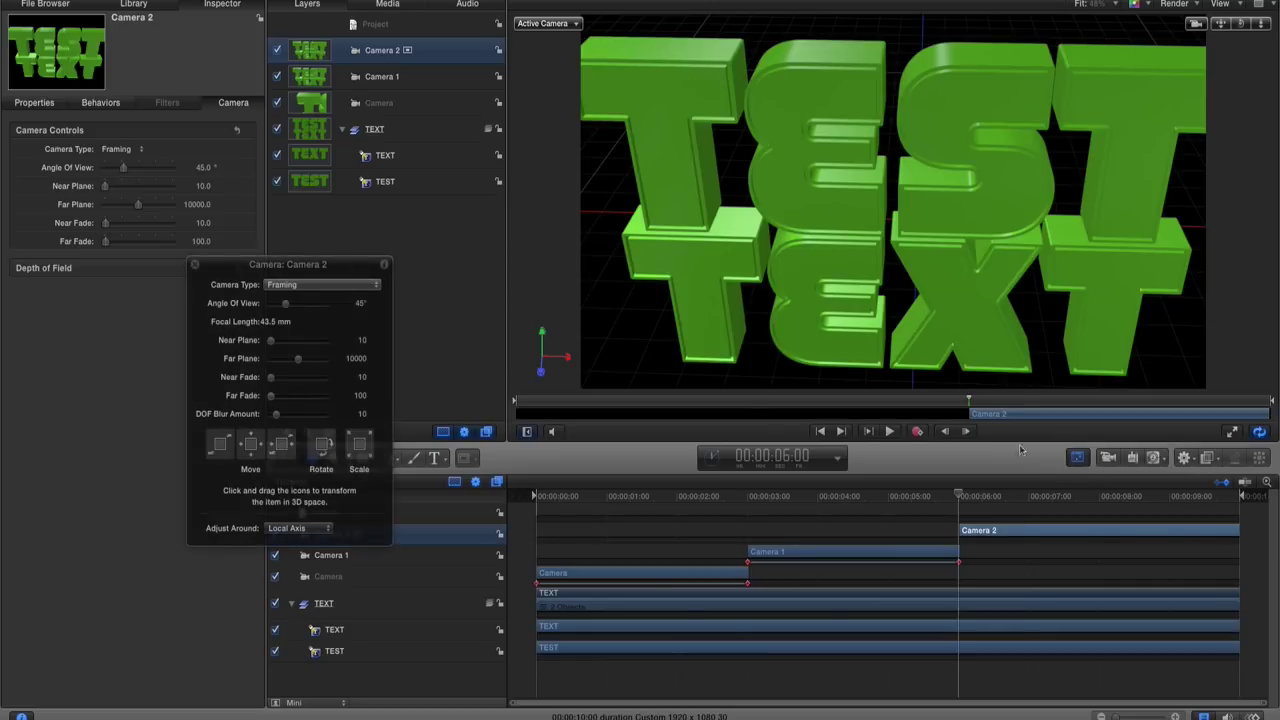
left_click_drag(307, 264, 188, 211)
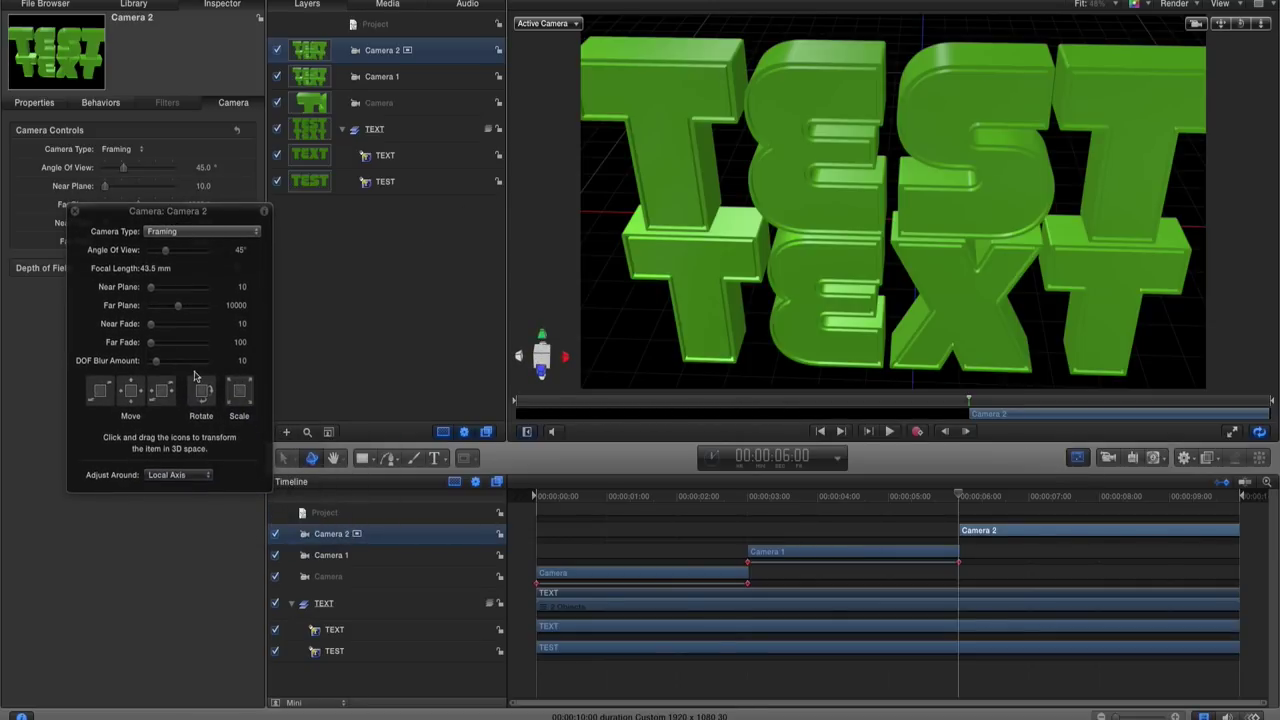
mouse_move(203, 401)
left_mouse_down()
mouse_move(196, 377)
mouse_move(214, 371)
mouse_move(199, 404)
mouse_move(100, 382)
mouse_move(420, 349)
mouse_move(181, 402)
mouse_move(197, 403)
left_mouse_up()
left_click_drag(193, 403, 975, 505)
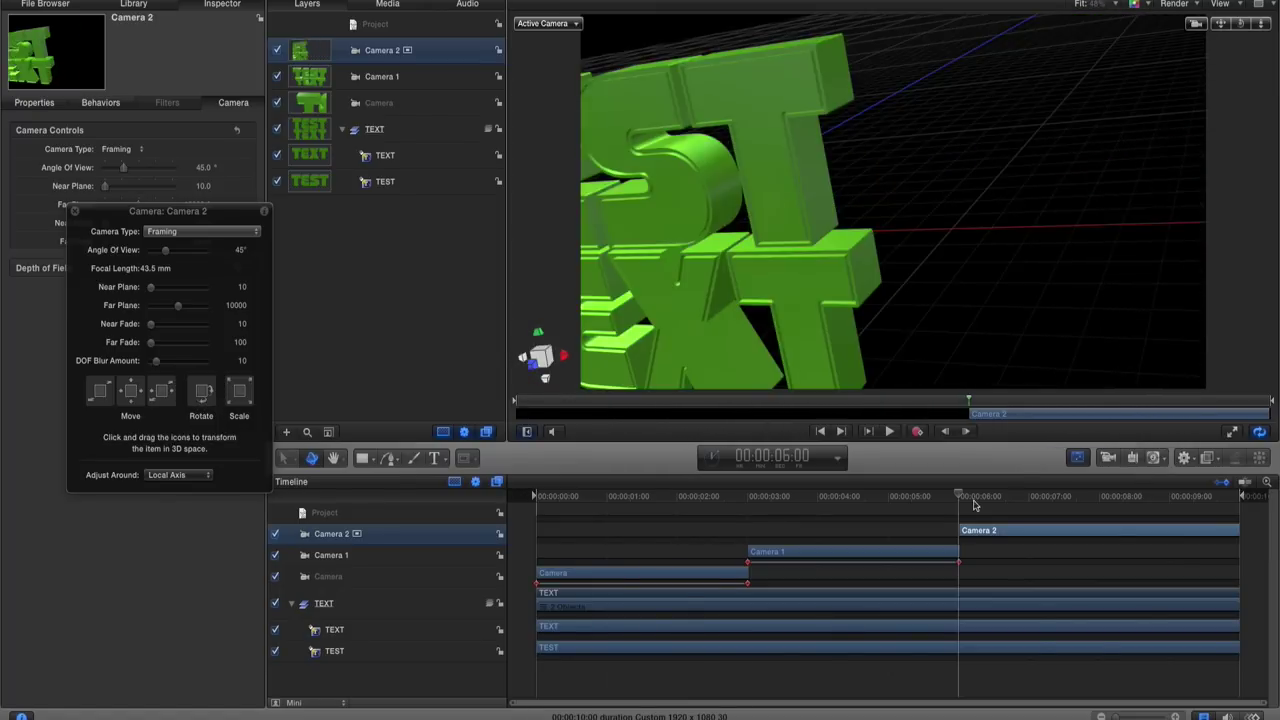
Step: Record a Camera 2 move ending at 00:00:09:13, pulling back, rotating and shifting the camera to show the whole title at an angle
left_click(919, 432)
left_click_drag(962, 500, 1200, 498)
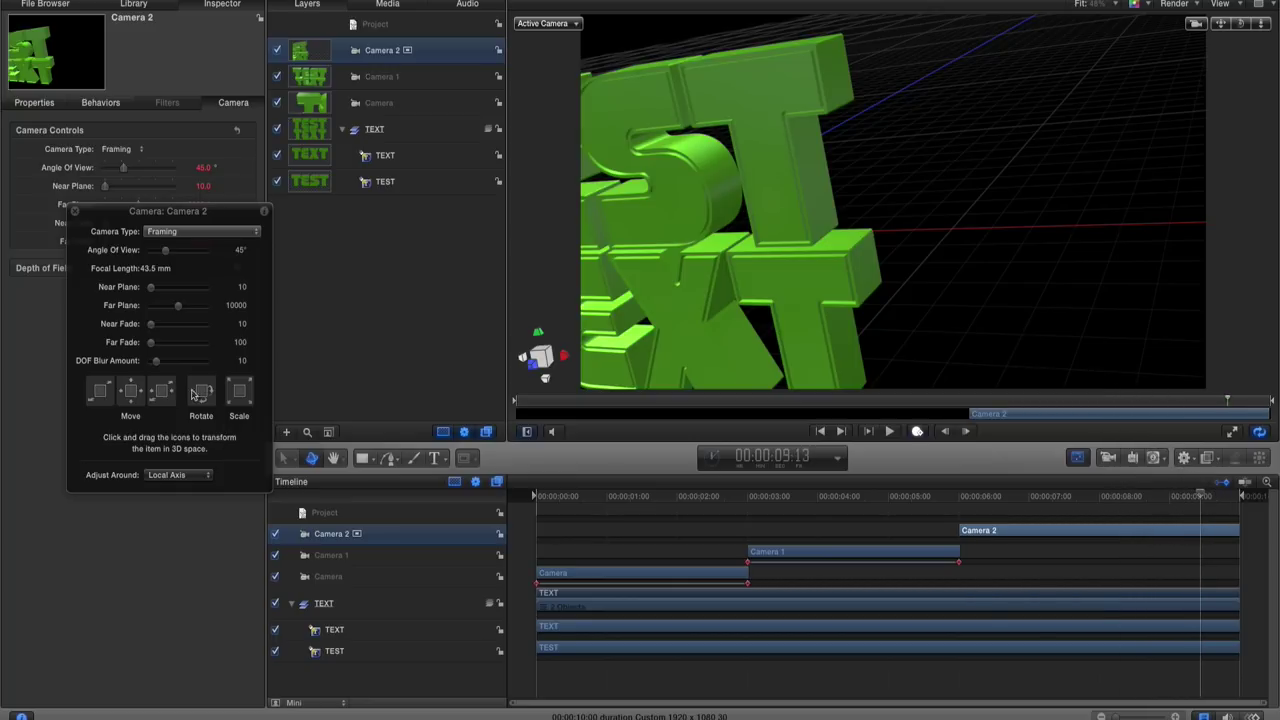
left_click_drag(157, 398, 110, 427)
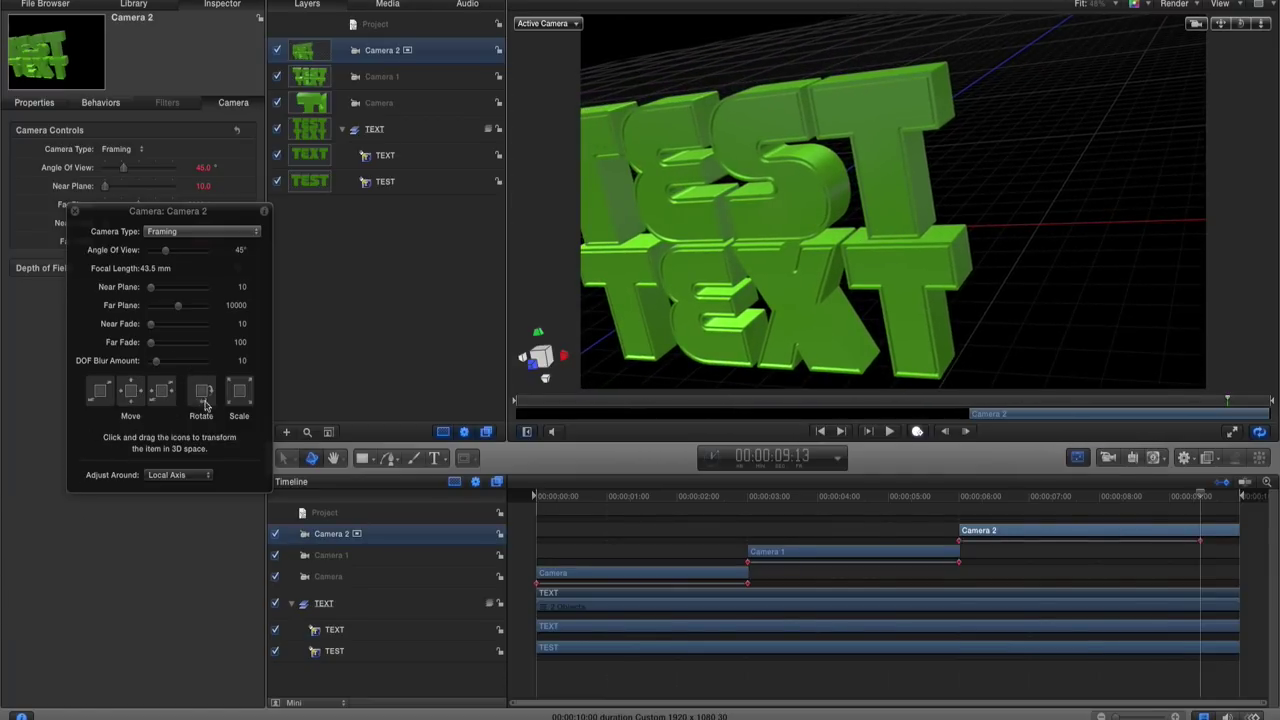
mouse_move(201, 396)
left_mouse_down()
mouse_move(160, 394)
mouse_move(188, 363)
mouse_move(86, 555)
mouse_move(29, 628)
mouse_move(178, 385)
left_mouse_up()
left_click_drag(102, 394, 50, 522)
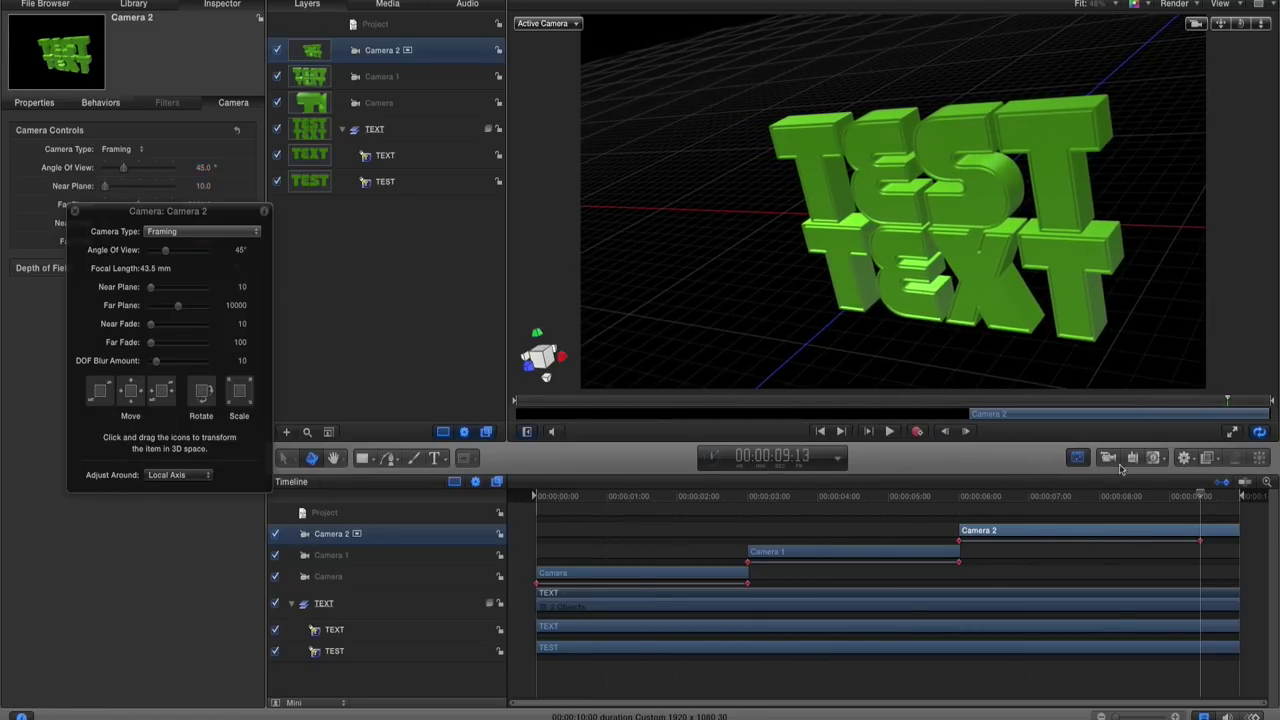
Step: Deselect the camera and play the animation from about 00:00:02:13 to check the transitions between the three cameras
left_click_drag(1200, 495, 691, 500)
key("space")
key("space")
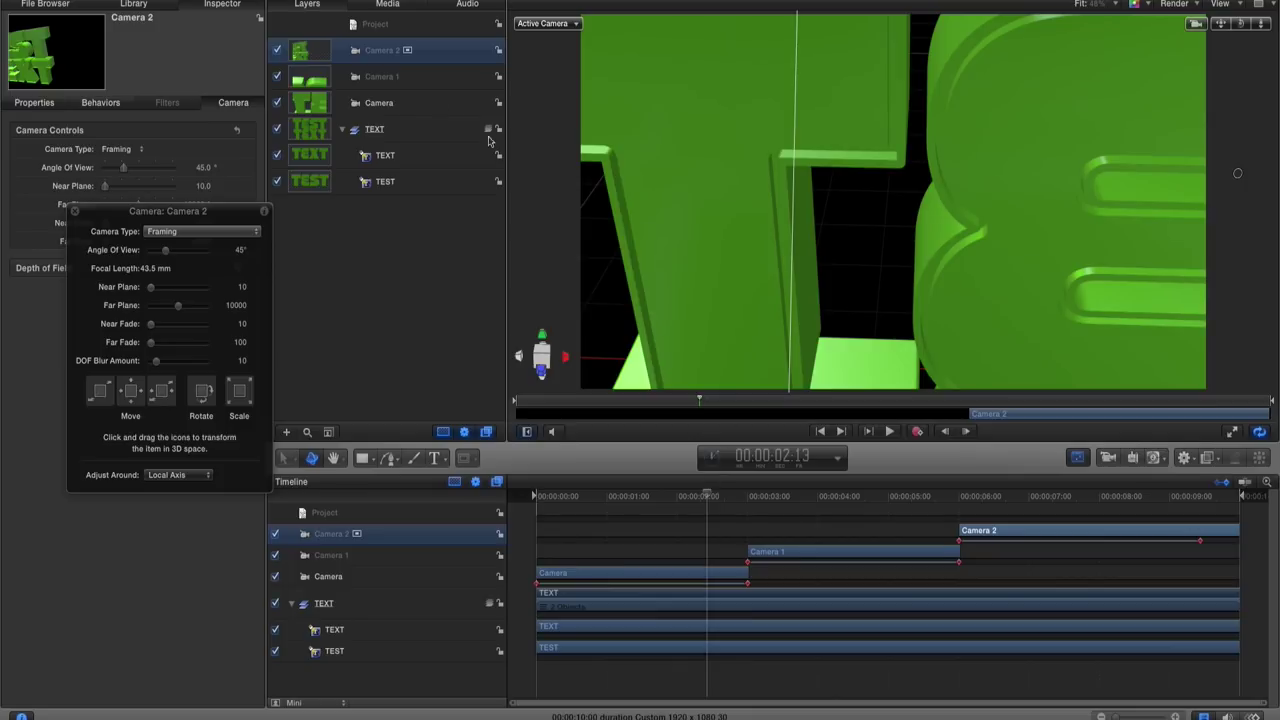
left_click(367, 25)
key("space")
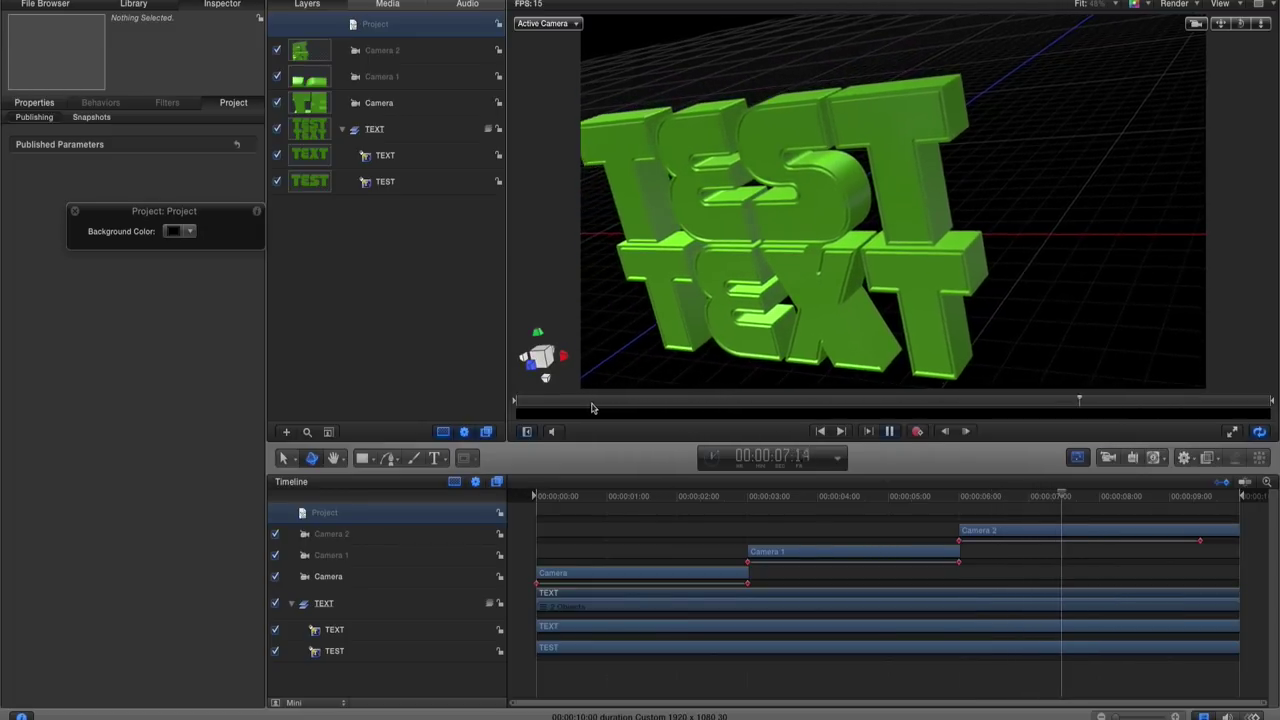
left_click(888, 431)
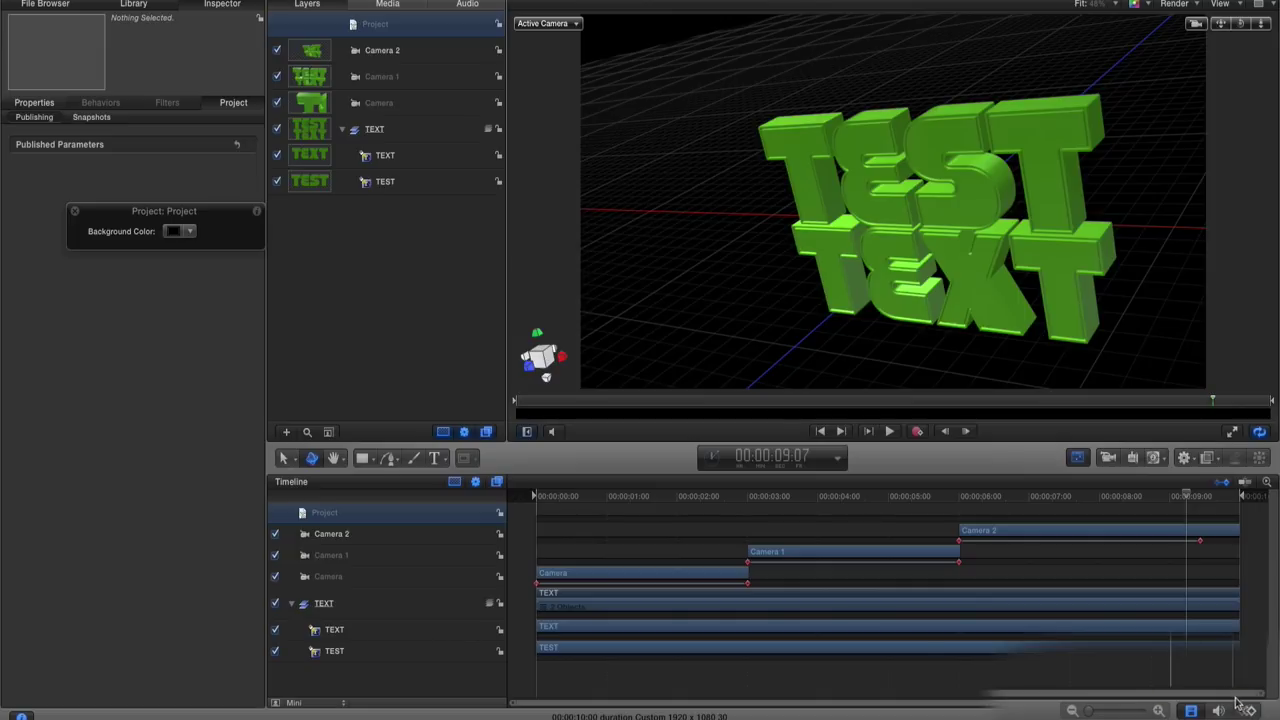
Step: Show the Keyframe Editor in place of the timeline, with the animation curves of all three cameras
left_click(1248, 710)
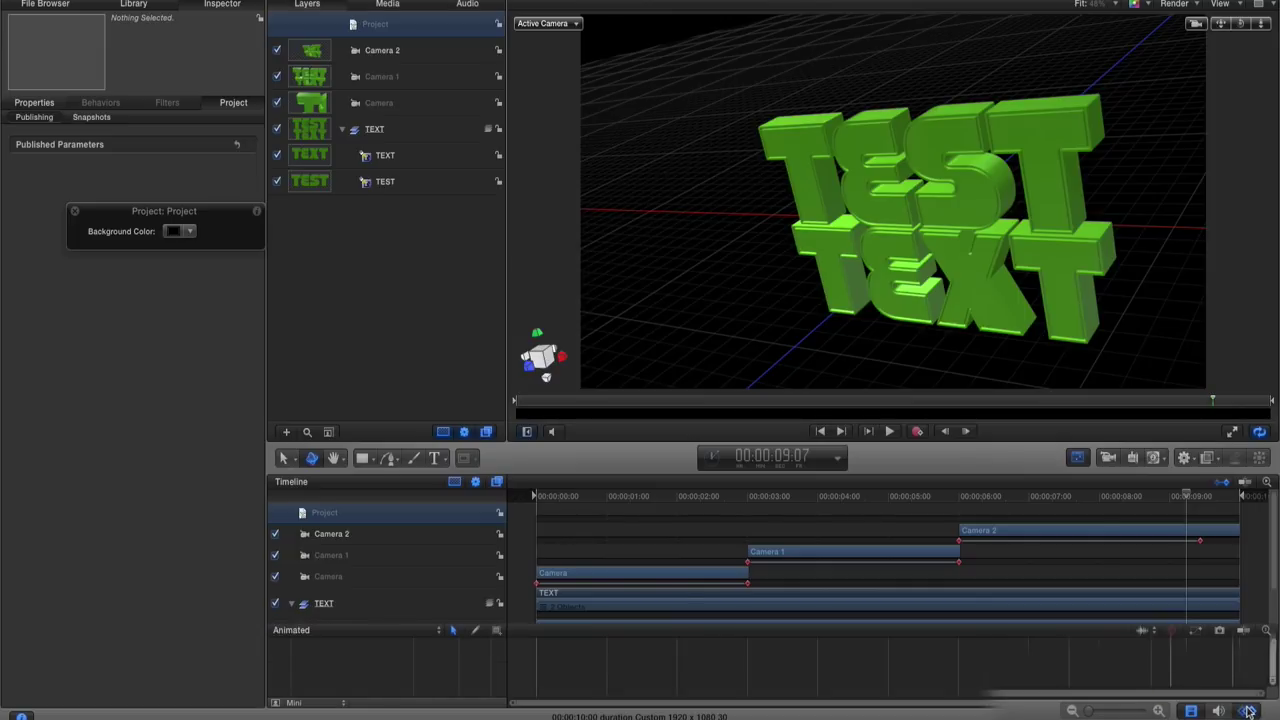
left_click(1193, 710)
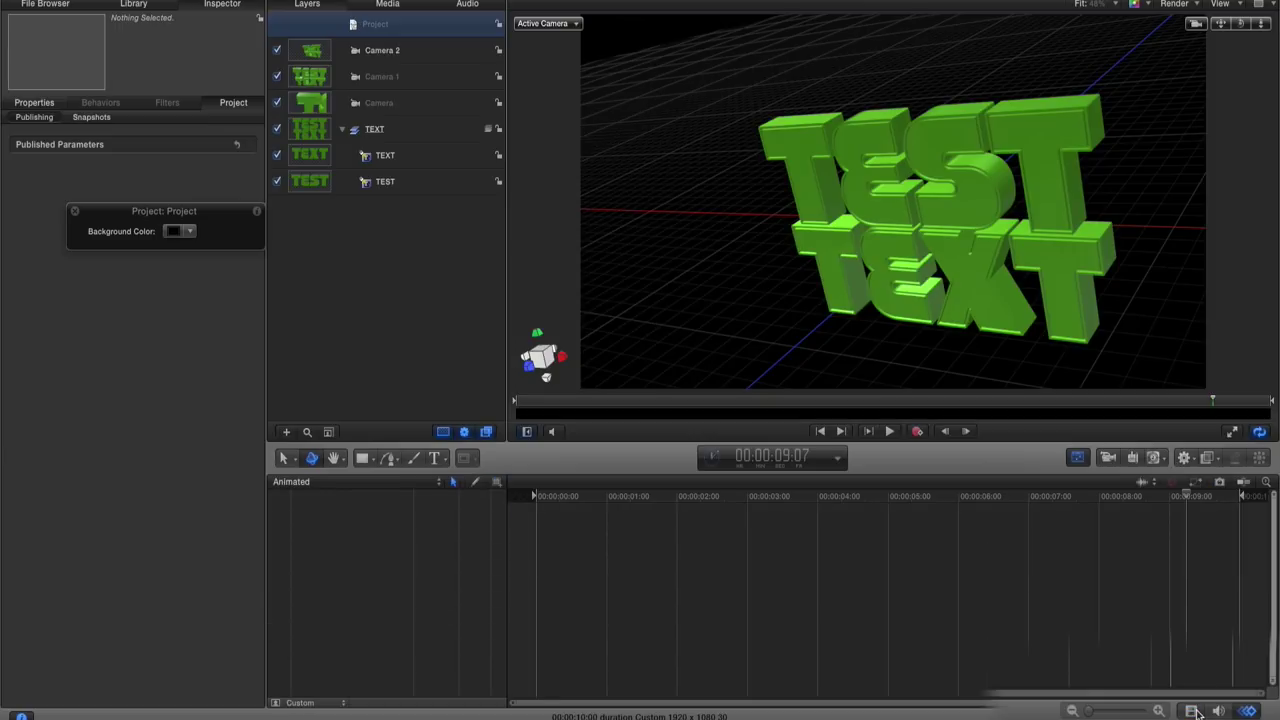
left_click(376, 52)
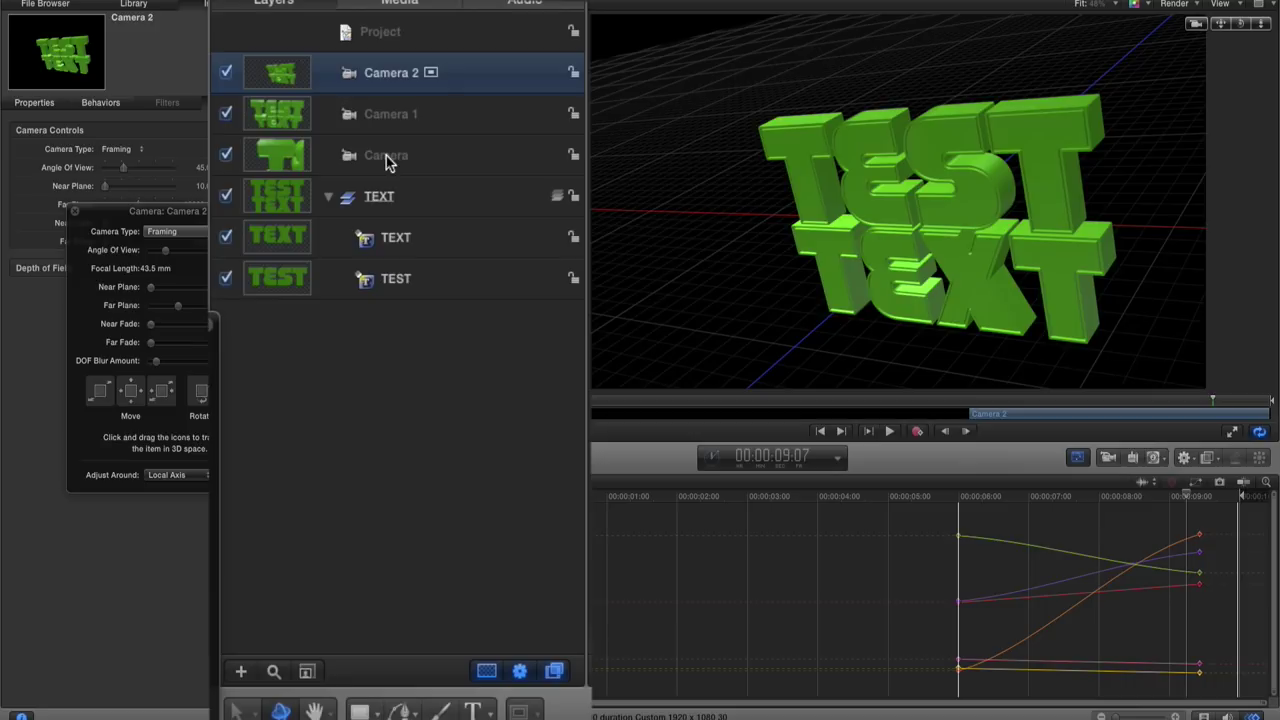
left_click(386, 158, "shift")
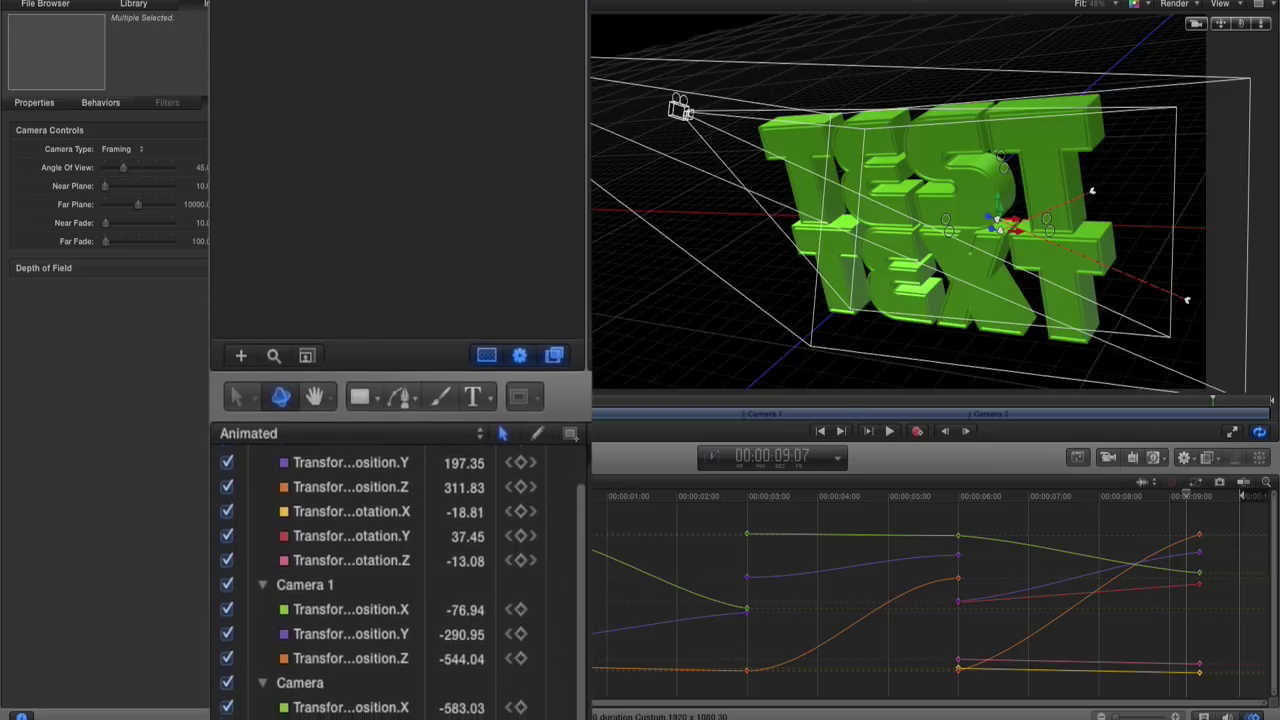
Step: Set the interpolation of all animated parameters of the three cameras to Linear
scroll(491, 457, "up", 1)
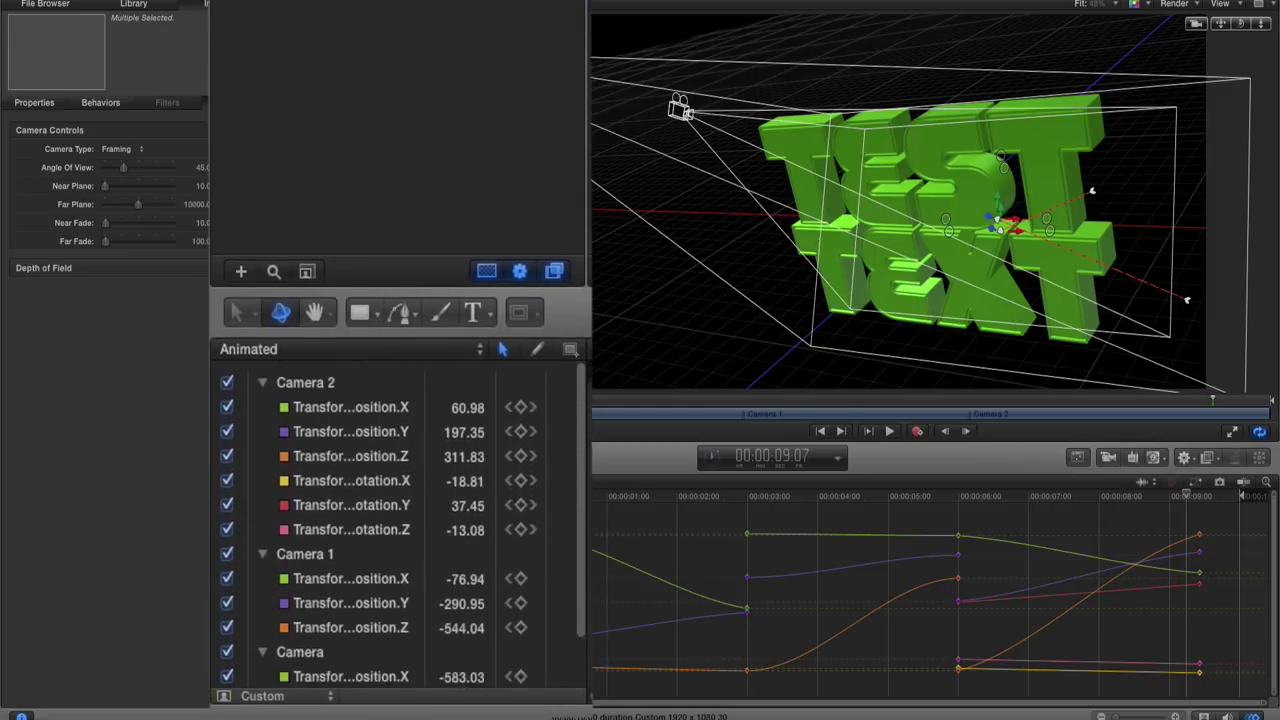
left_click(322, 375)
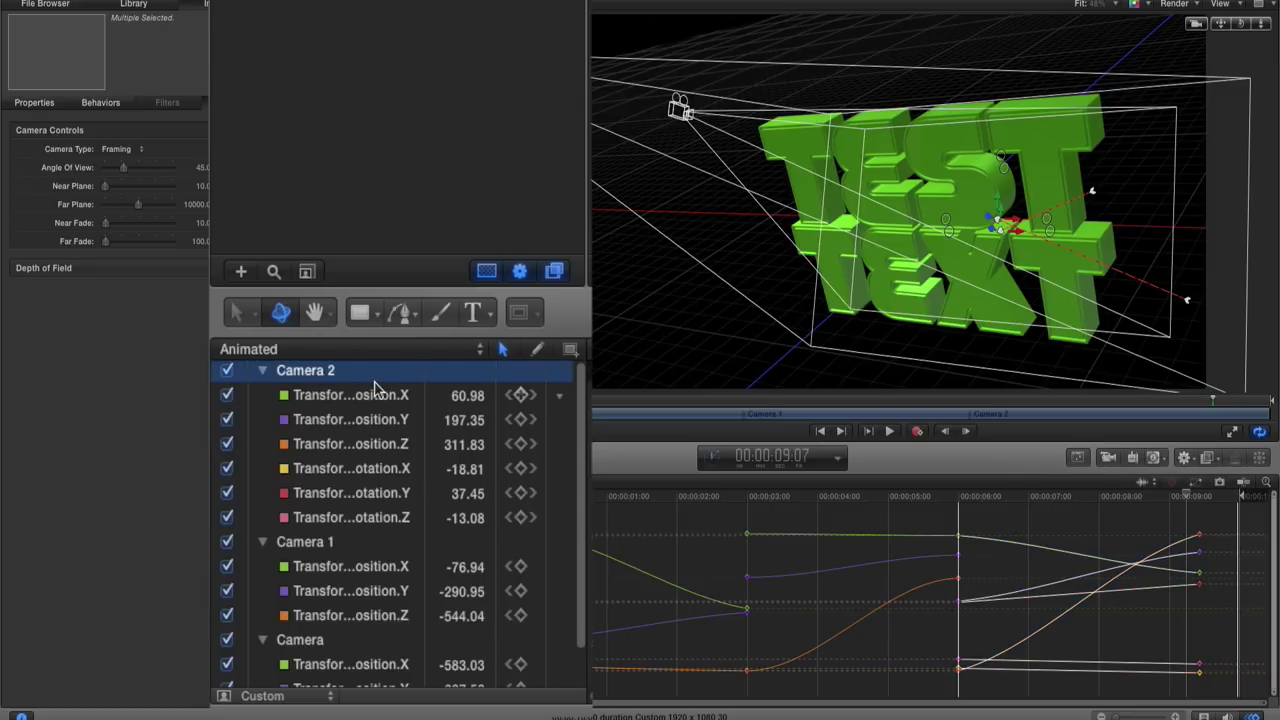
scroll(371, 386, "down", 3)
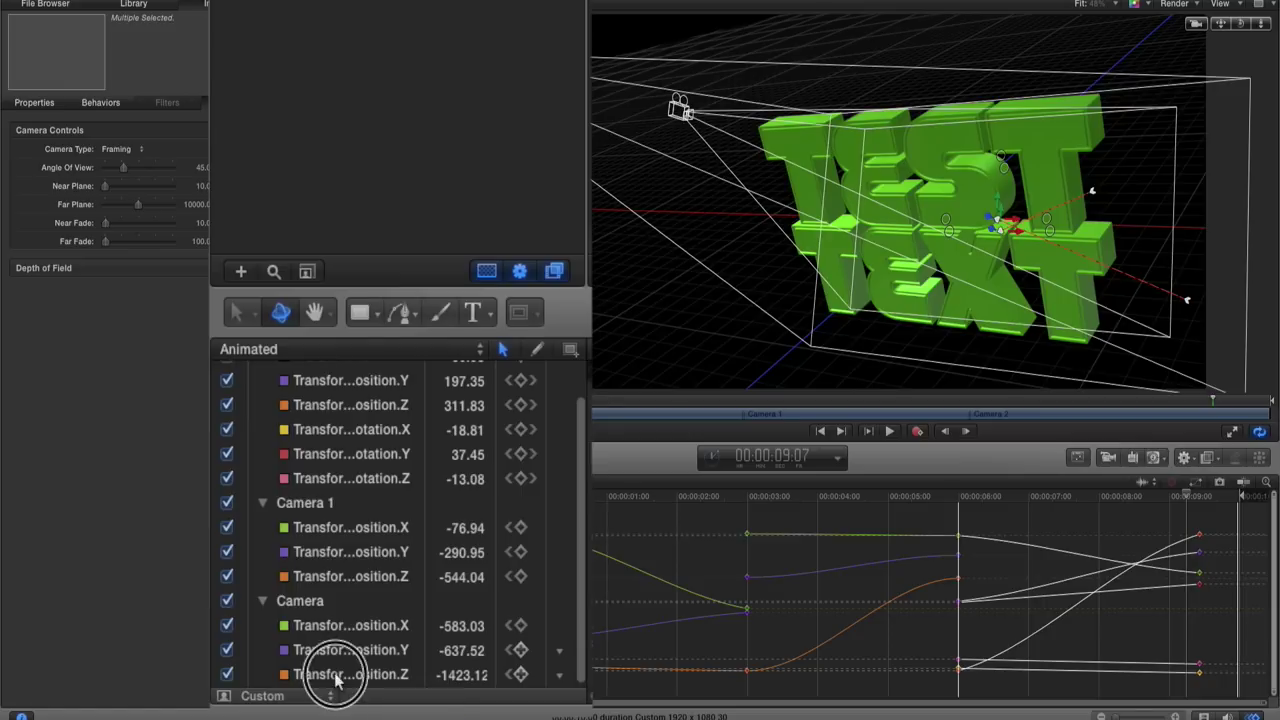
key("super+a")
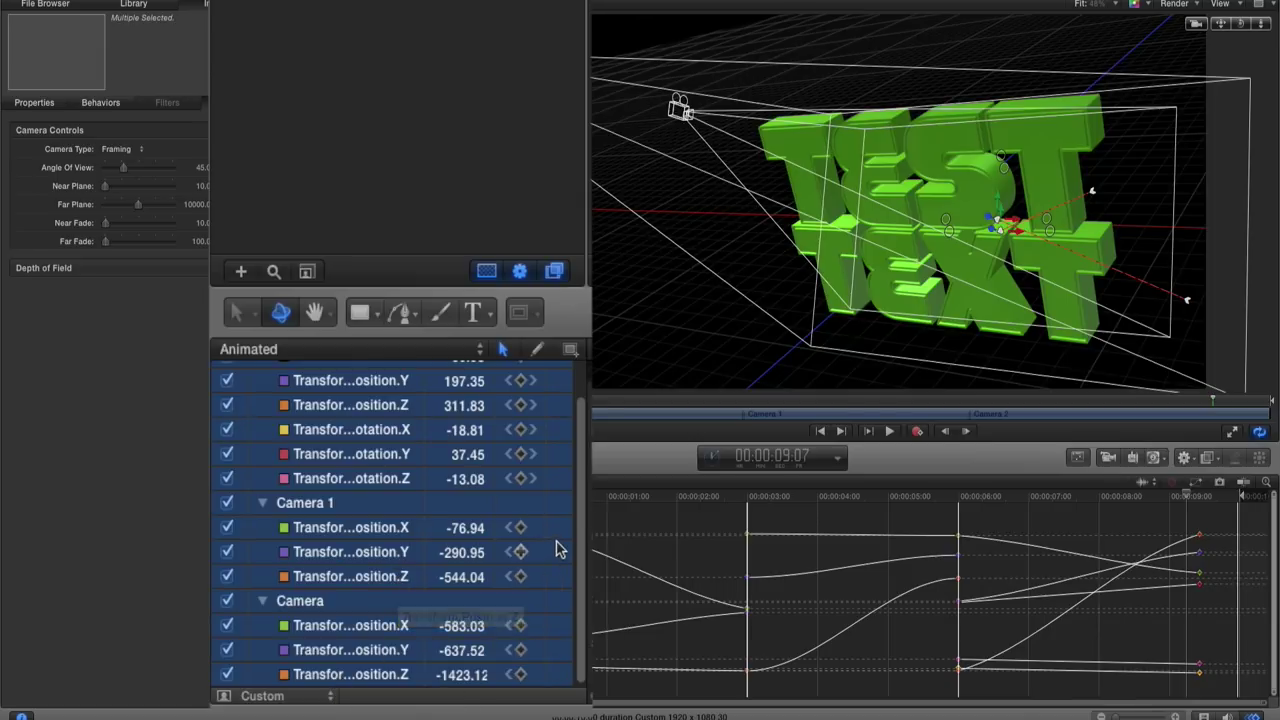
key("F5")
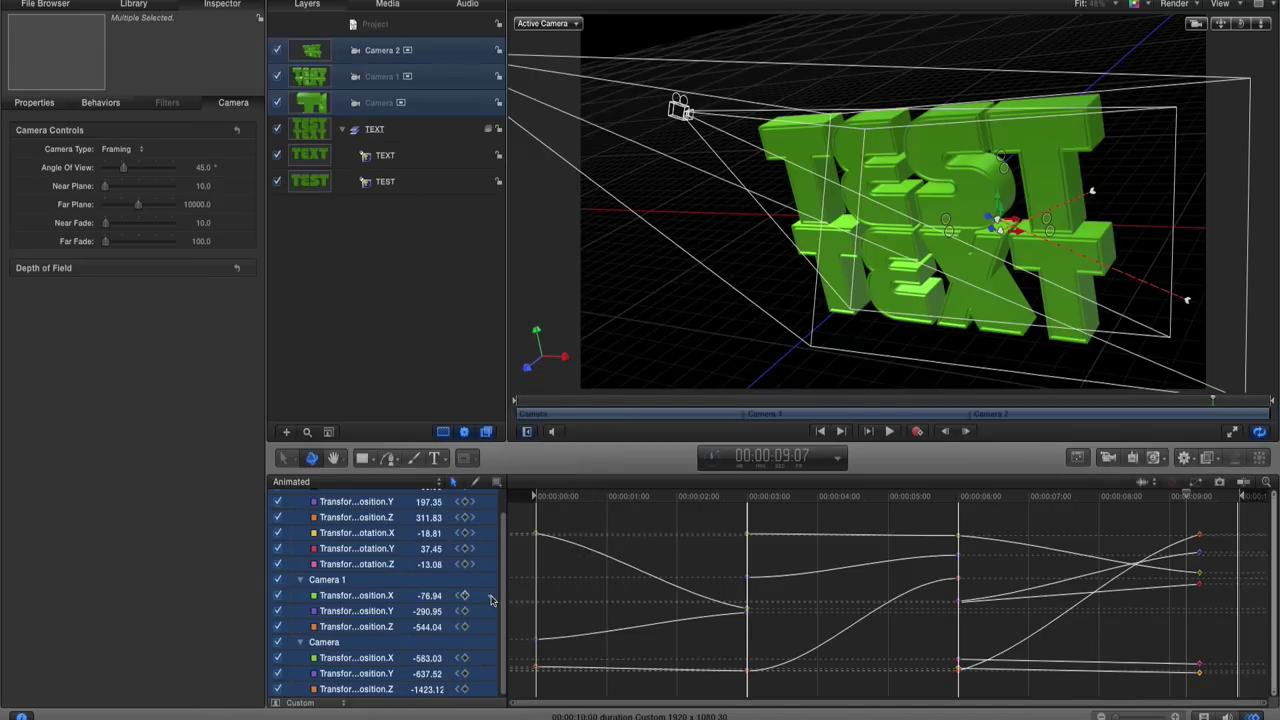
right_click(491, 599)
mouse_move(519, 620)
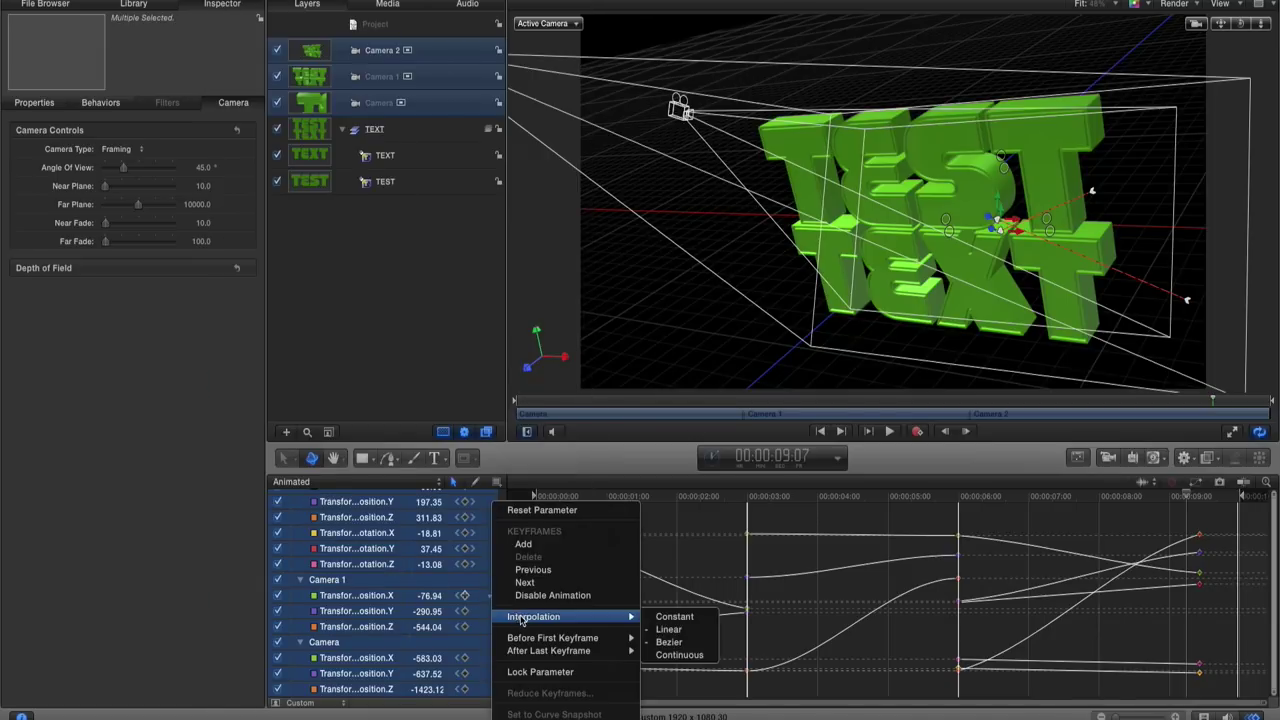
left_click(668, 630)
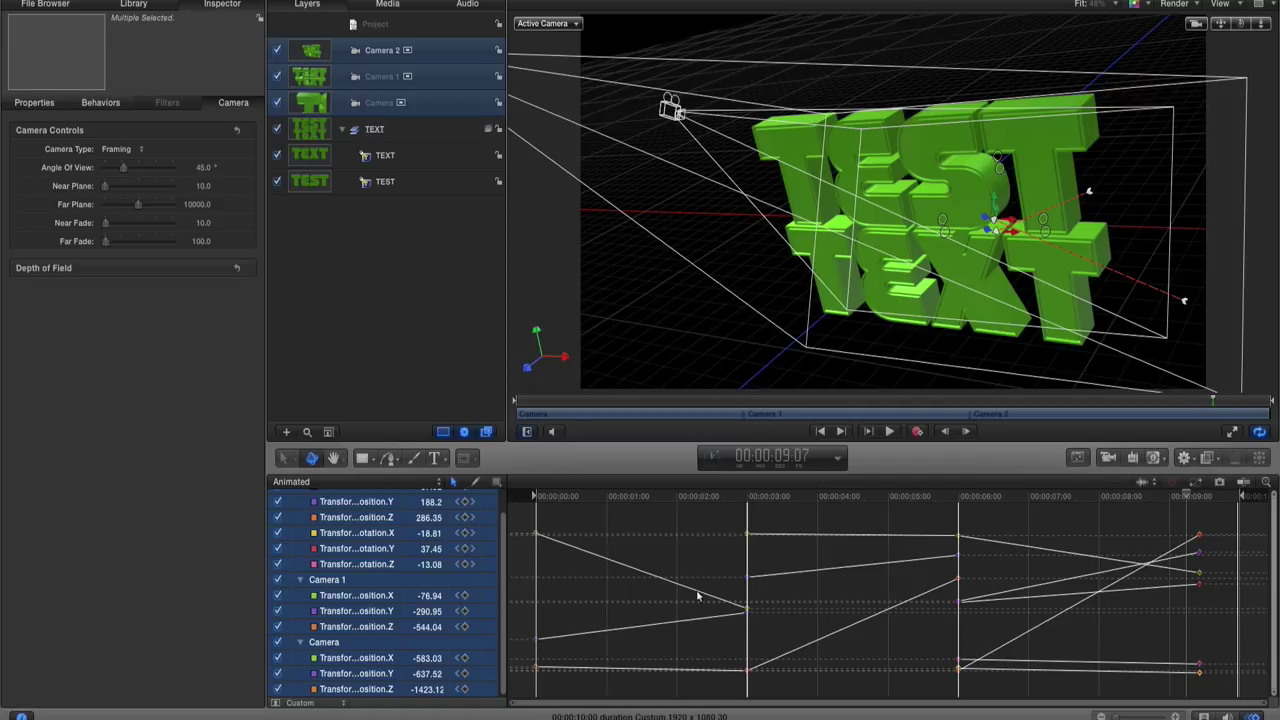
Step: Return to the timeline and play the full animation from 00:00:00:00 to check the linear camera moves
left_click(376, 26)
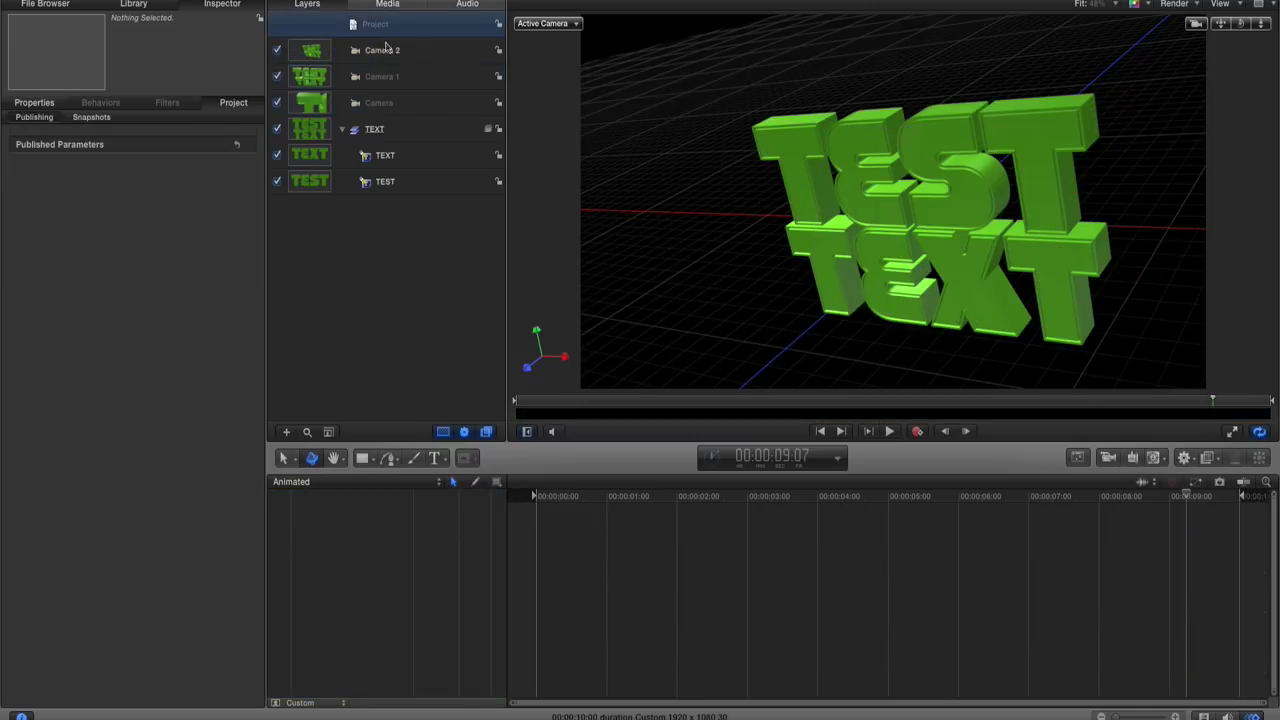
left_click(1203, 717)
left_click(1254, 716)
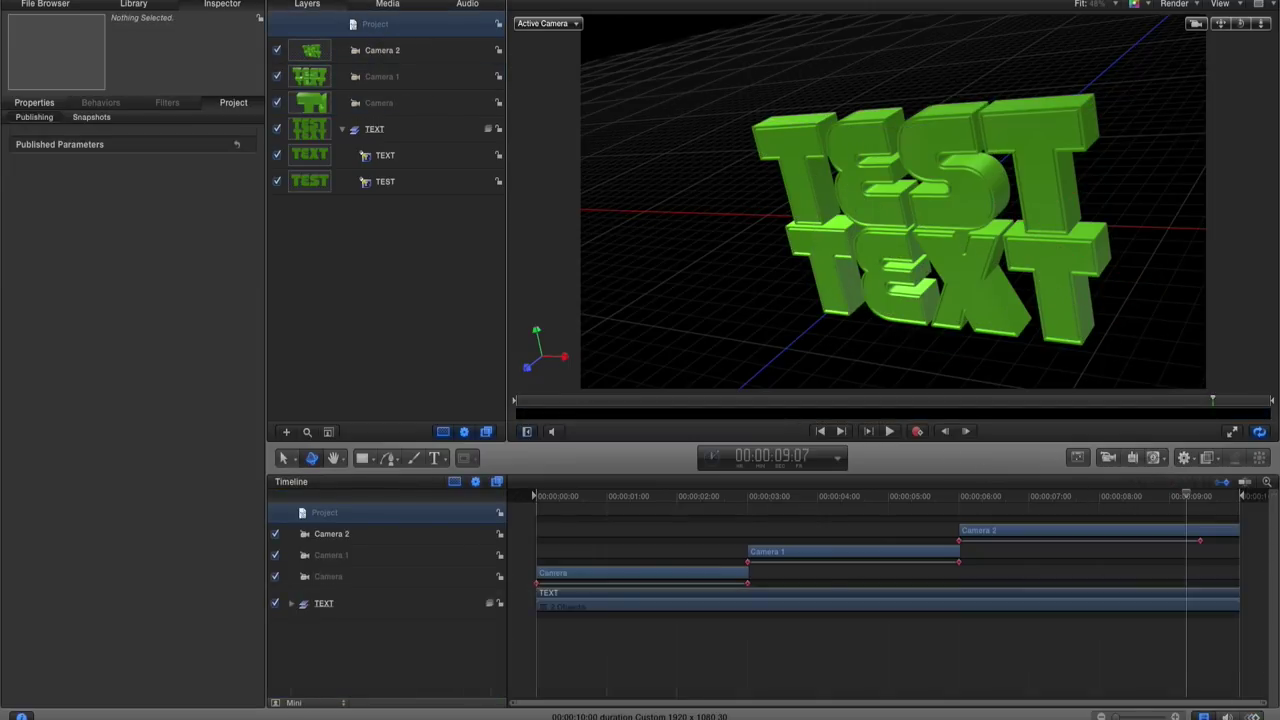
left_click_drag(1184, 499, 509, 491)
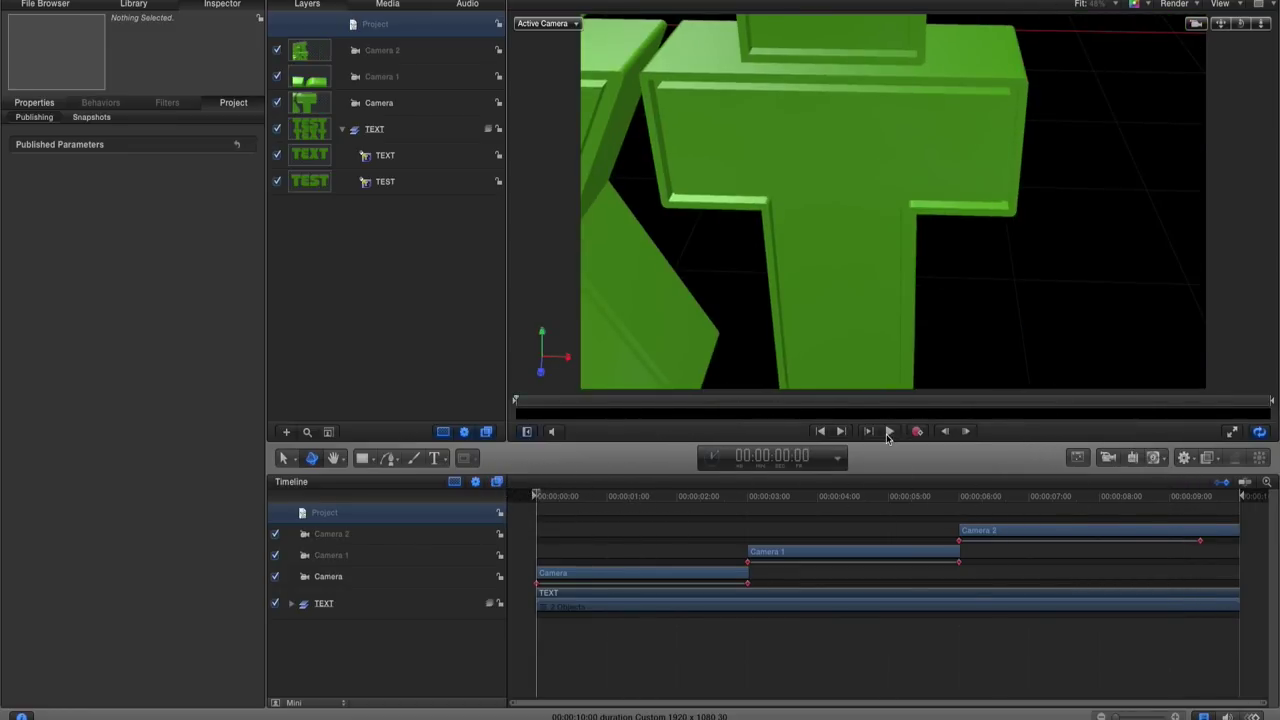
left_click(890, 431)
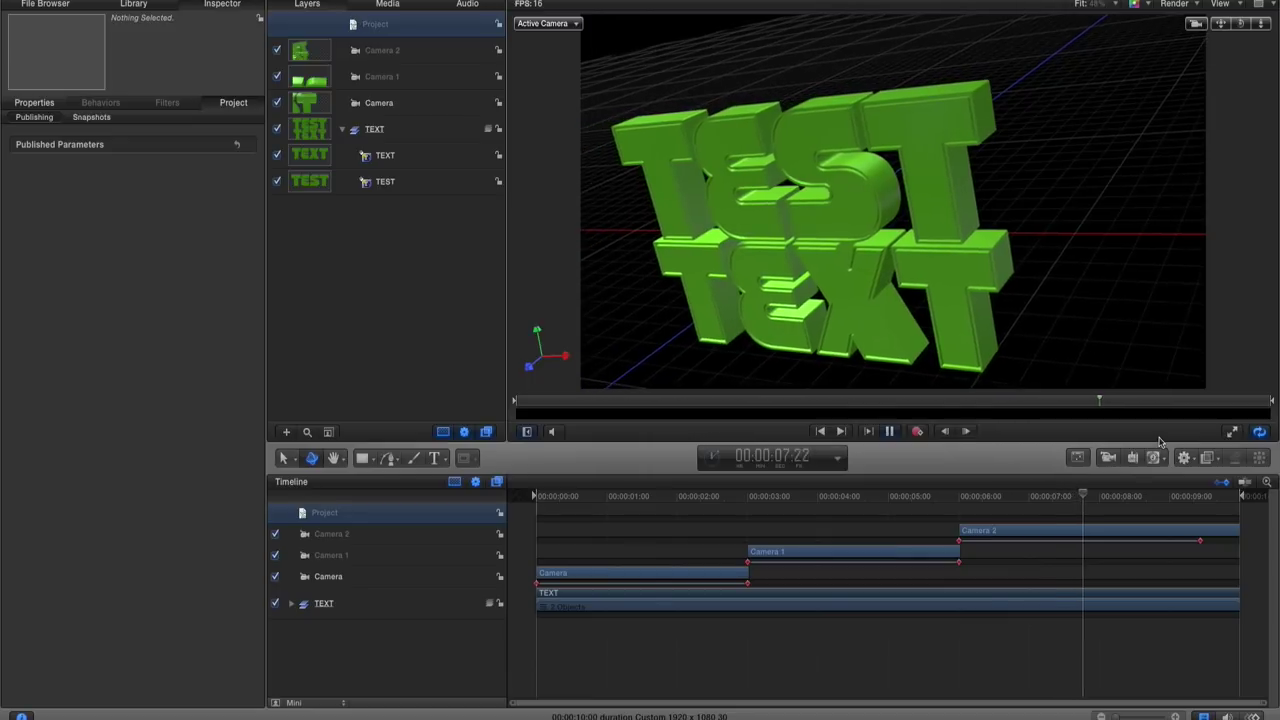
left_click(889, 431)
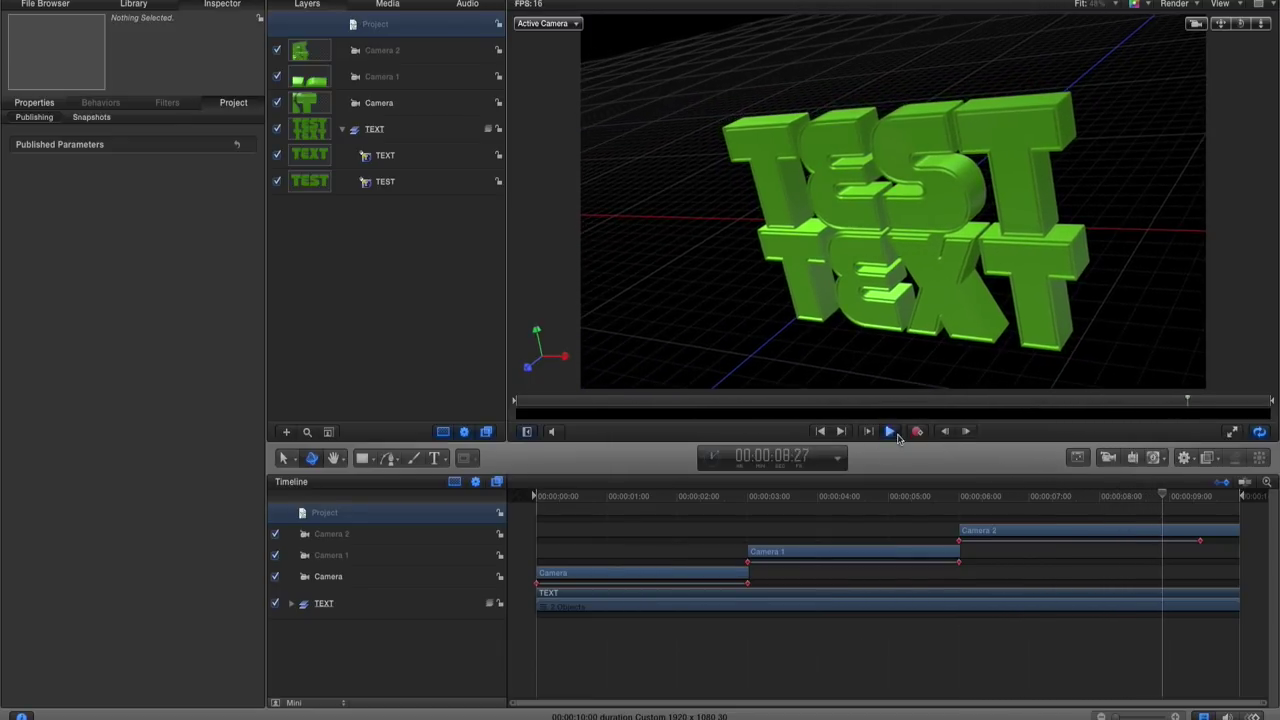